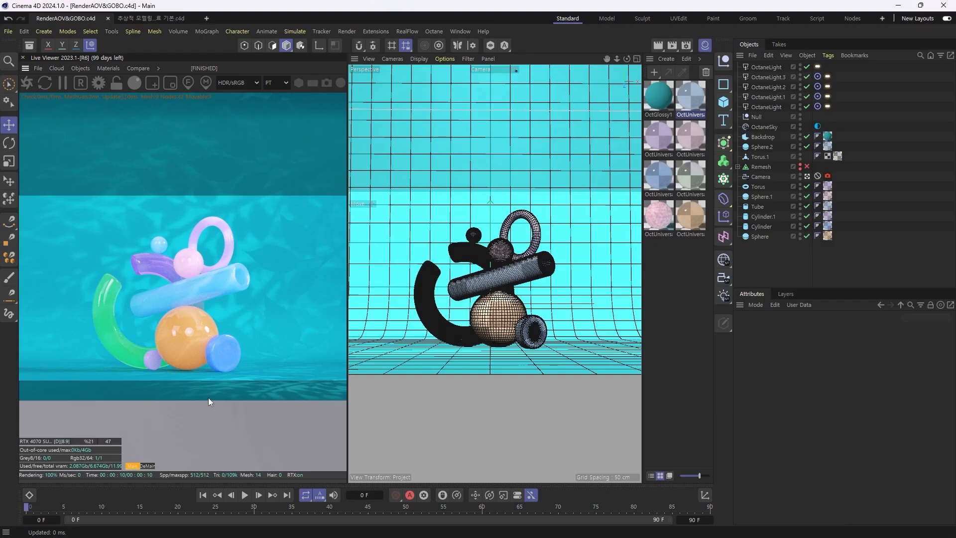
- Review the Denoiser options under the Octane settings' Camera Imager and close the window
{"action": "left_click", "coordinate": [97, 82]}
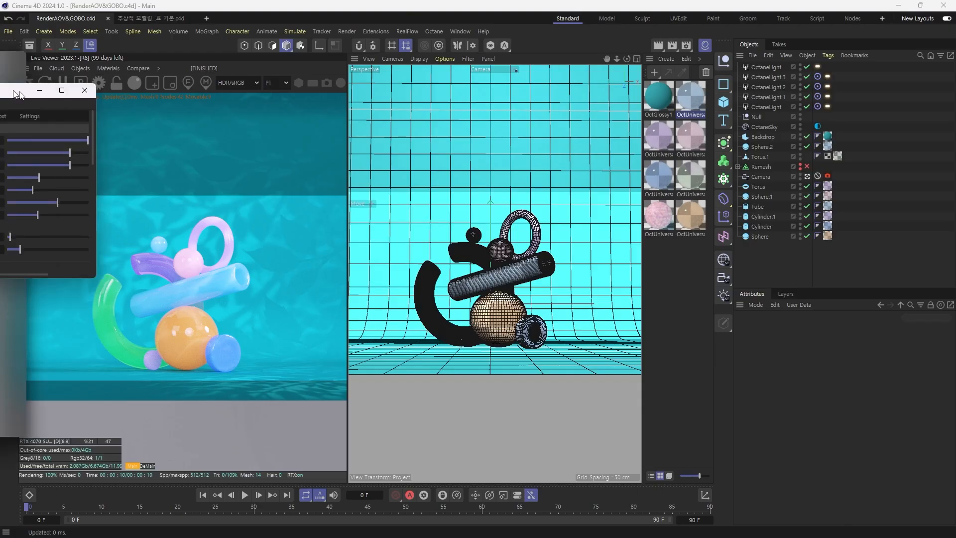
{"action": "left_click", "coordinate": [190, 145]}
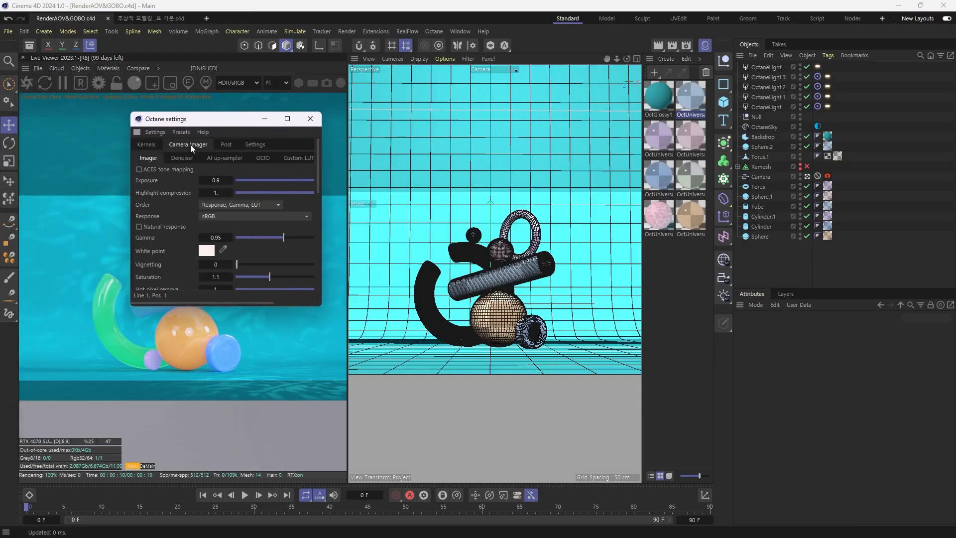
{"action": "left_click", "coordinate": [185, 159]}
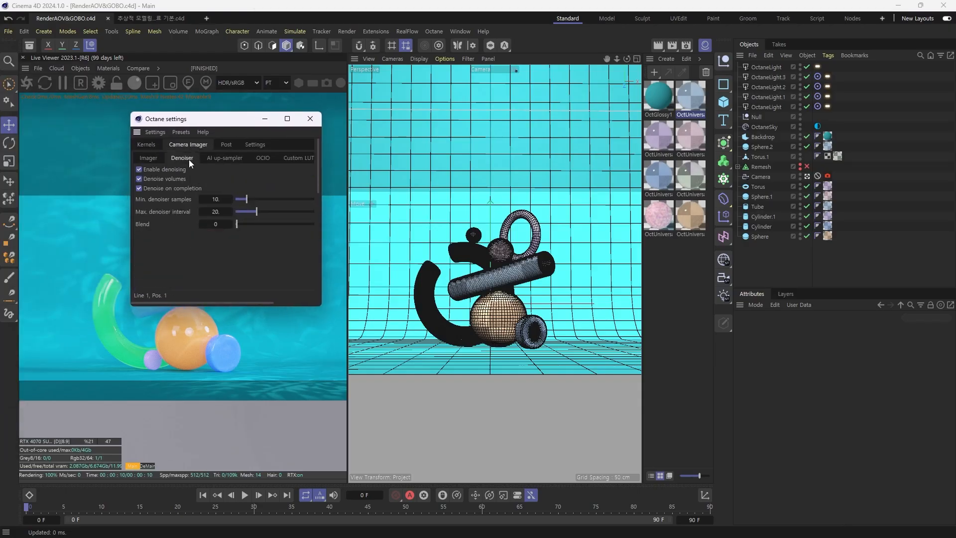
{"action": "left_click", "coordinate": [139, 179]}
{"action": "left_click", "coordinate": [309, 119]}
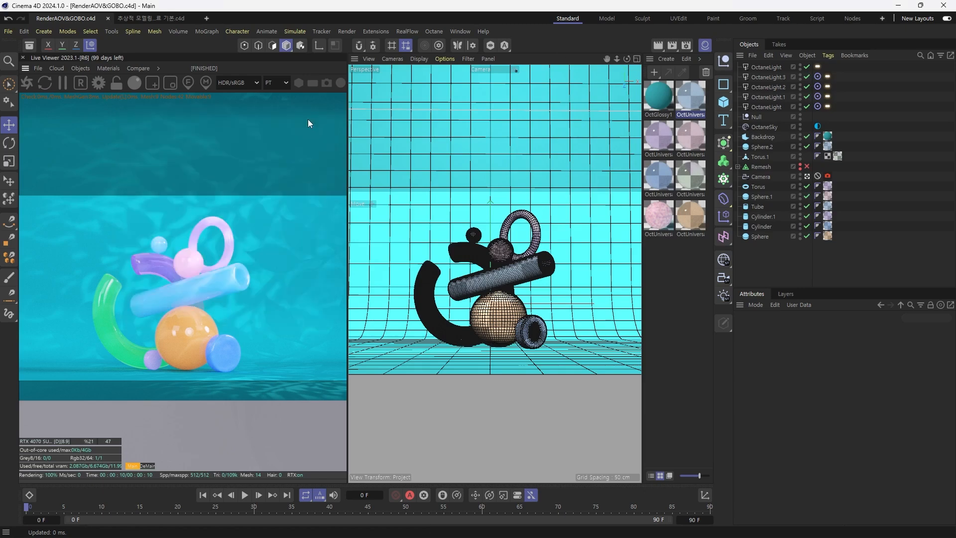
- Enable the Render AOV group for the Octane Renderer in the render settings
{"action": "left_click", "coordinate": [687, 46]}
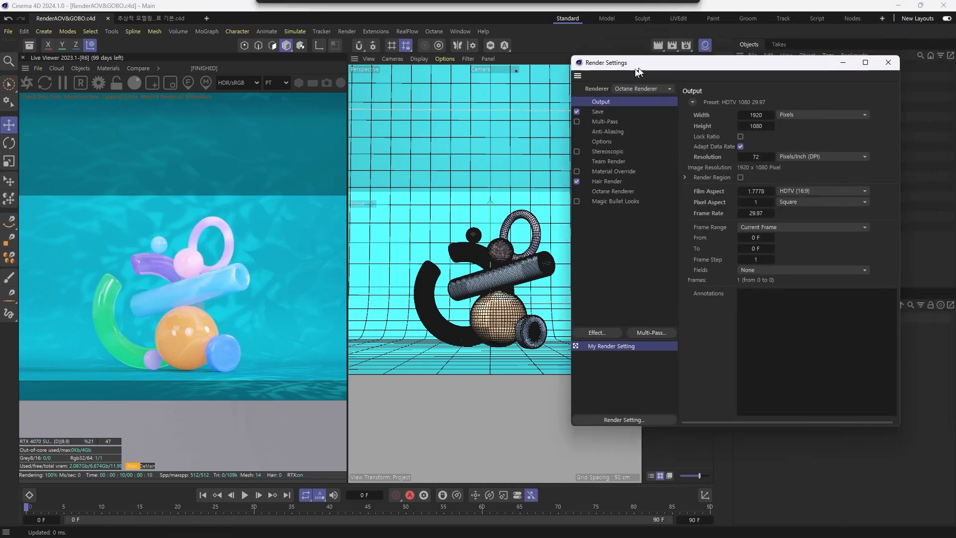
{"action": "left_click_drag", "start_coordinate": [639, 73], "coordinate": [432, 116]}
{"action": "left_click", "coordinate": [393, 242]}
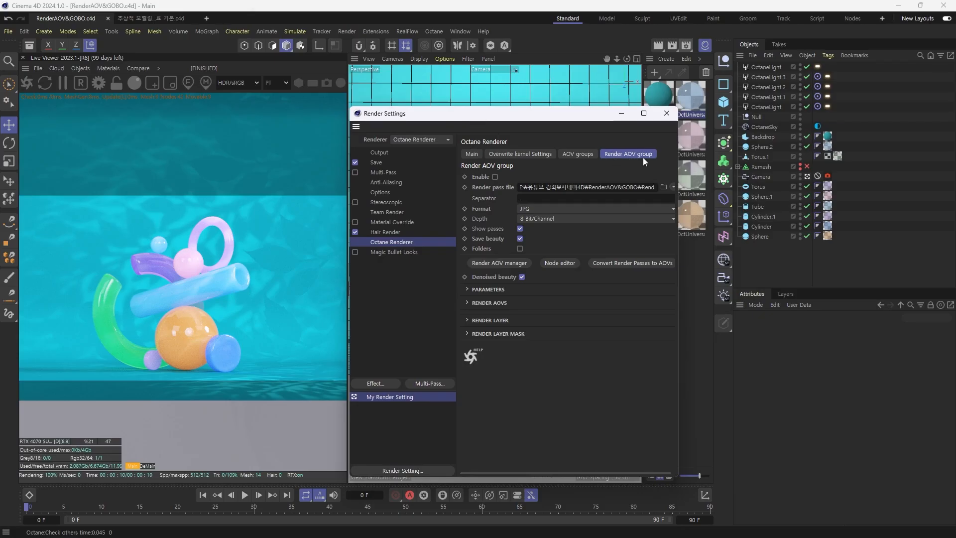
{"action": "left_click", "coordinate": [495, 177]}
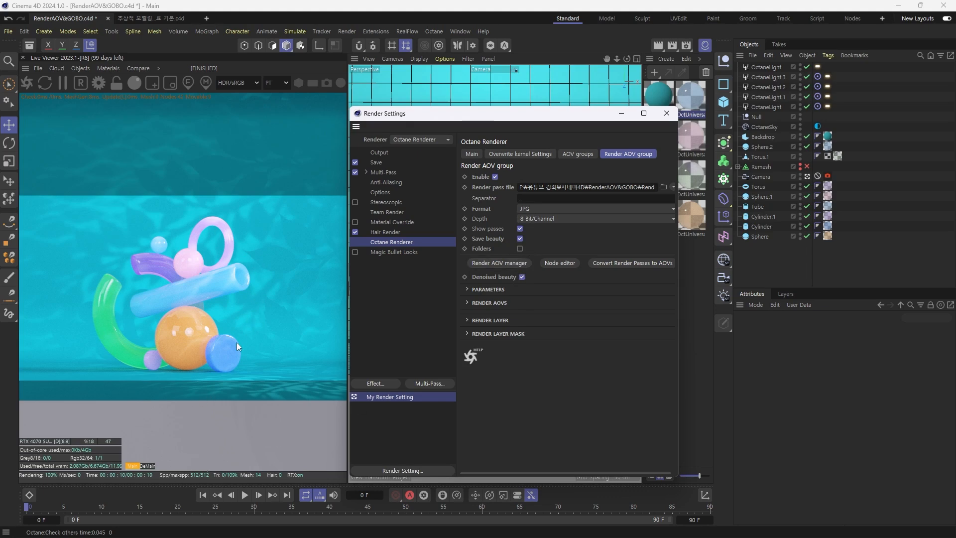
- Compare the denoised and main render passes in the Live Viewer
{"action": "left_click", "coordinate": [148, 466]}
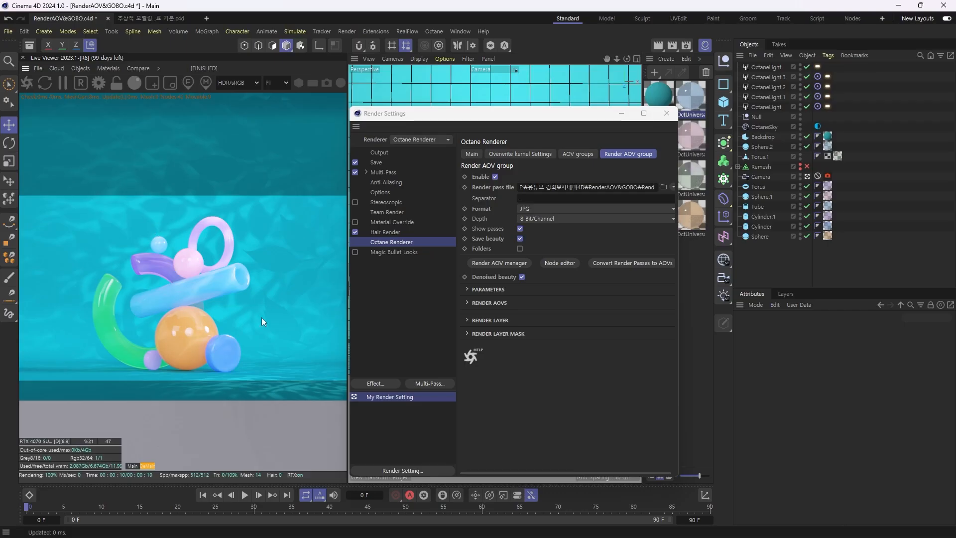
{"action": "left_click", "coordinate": [136, 467]}
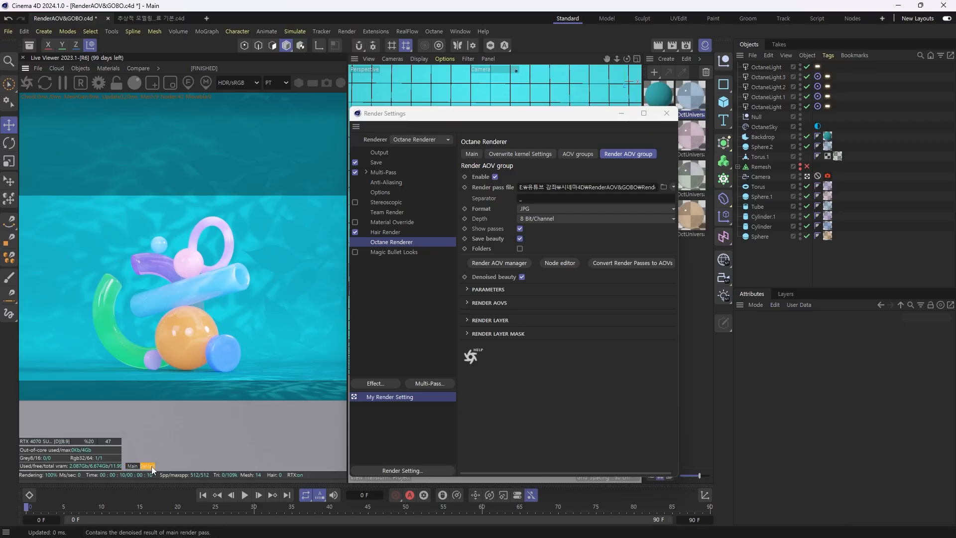
{"action": "left_click", "coordinate": [136, 466]}
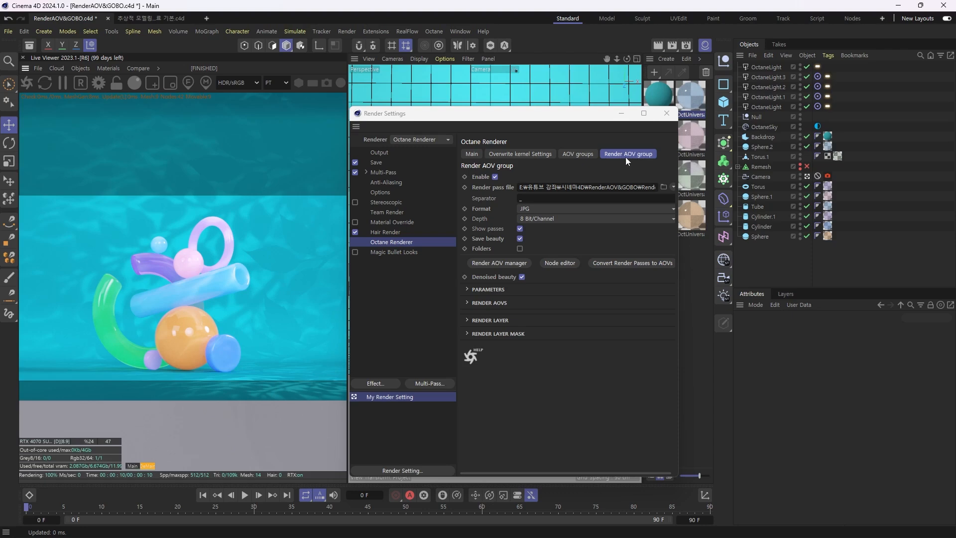
- Add a Custom render AOV in the Render AOV manager and expand its settings
{"action": "left_click", "coordinate": [508, 263]}
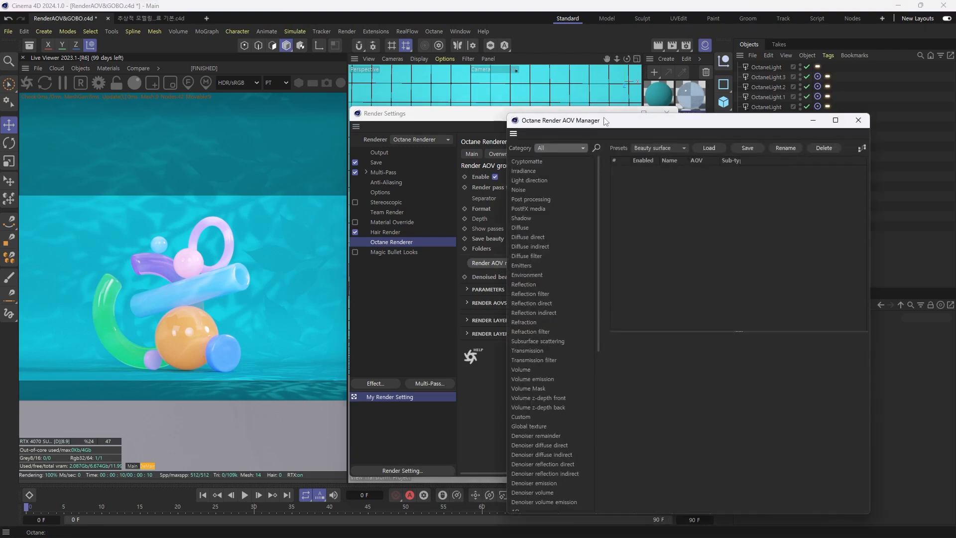
{"action": "left_click_drag", "start_coordinate": [605, 121], "coordinate": [396, 67]}
{"action": "scroll", "coordinate": [313, 338], "scroll_direction": "down", "scroll_amount": 2}
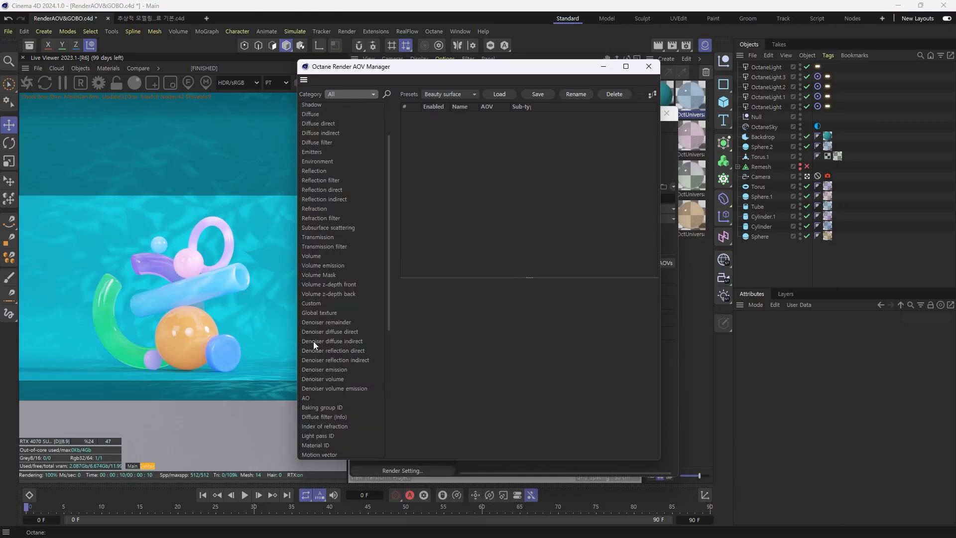
{"action": "double_click", "coordinate": [317, 303]}
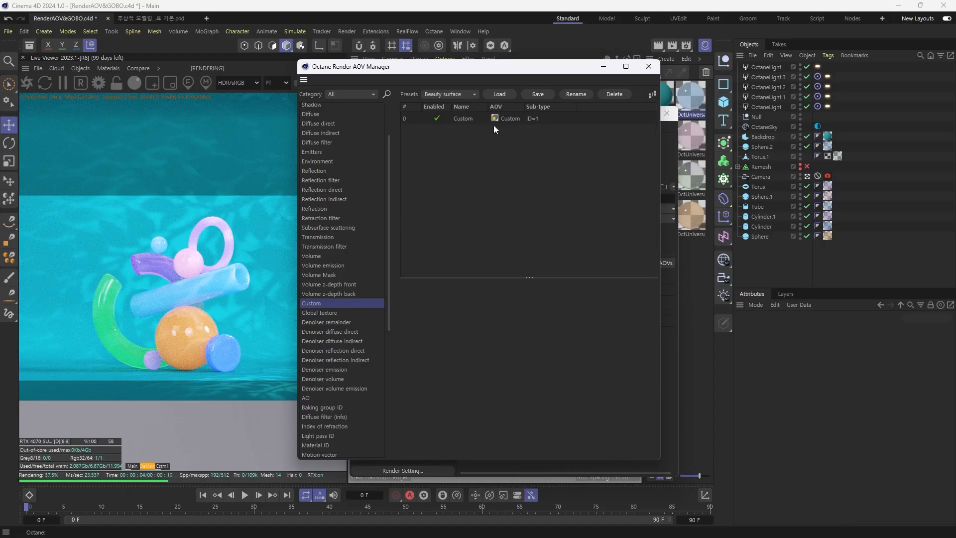
{"action": "left_click", "coordinate": [516, 120]}
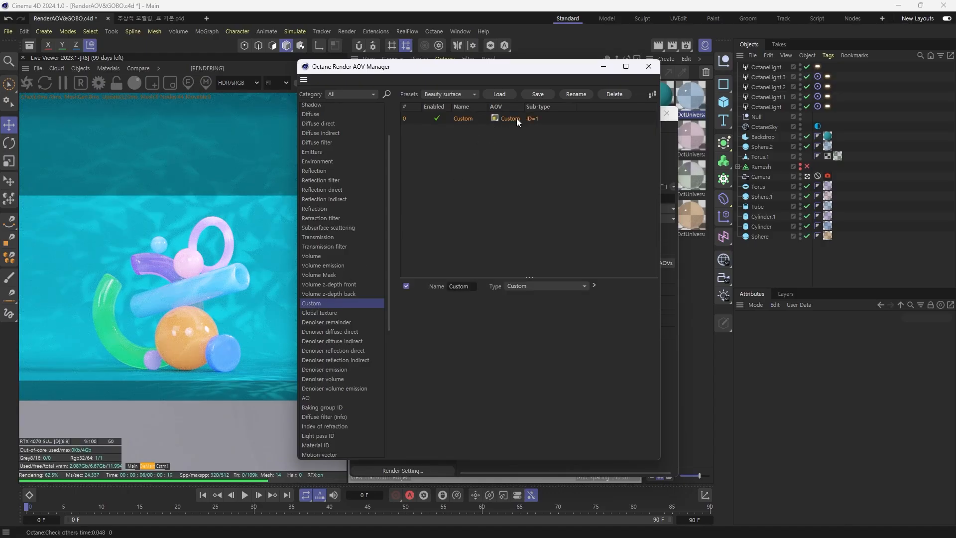
{"action": "left_click", "coordinate": [594, 286]}
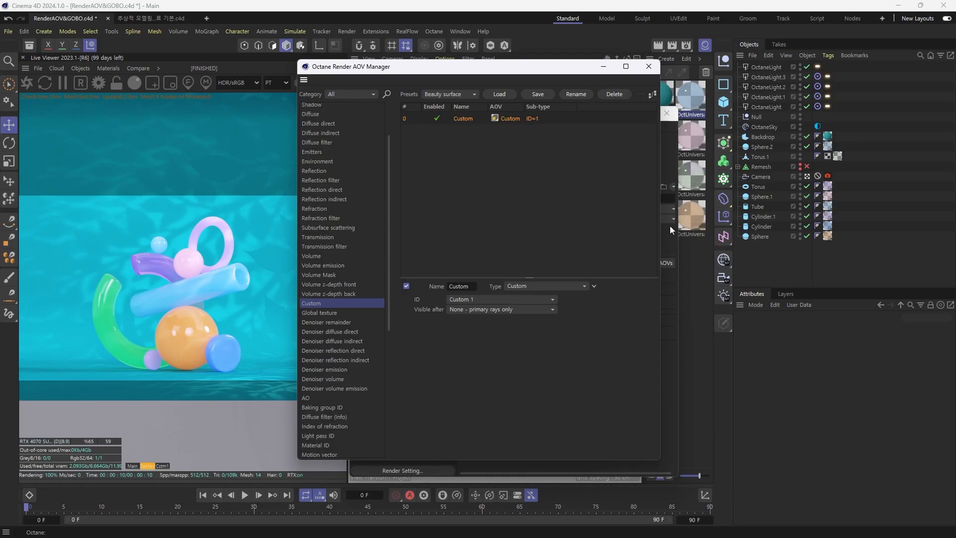
- Move the Render AOV Manager and Render Settings windows aside to uncover the viewport and object attributes
{"action": "left_click", "coordinate": [761, 235]}
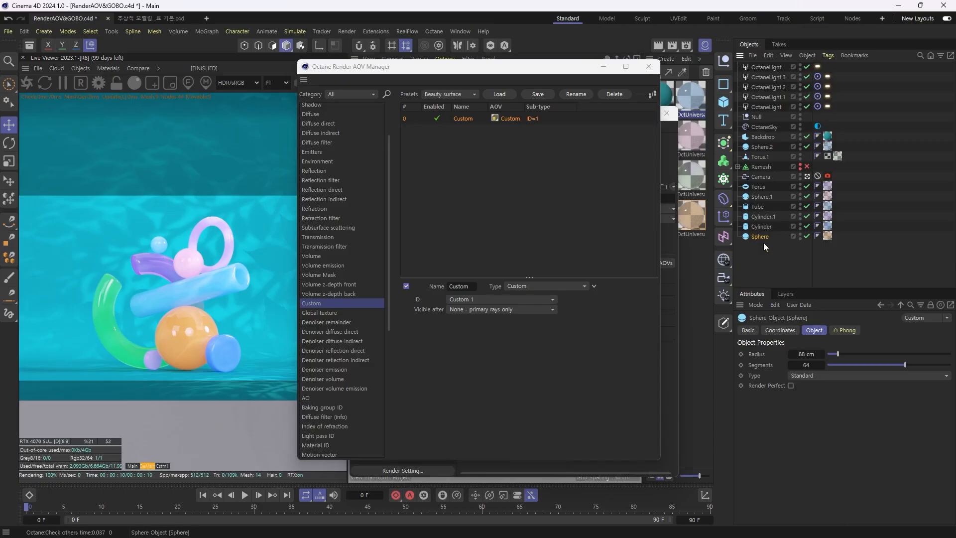
{"action": "left_click", "coordinate": [765, 247]}
{"action": "left_click_drag", "start_coordinate": [527, 66], "coordinate": [843, 412]}
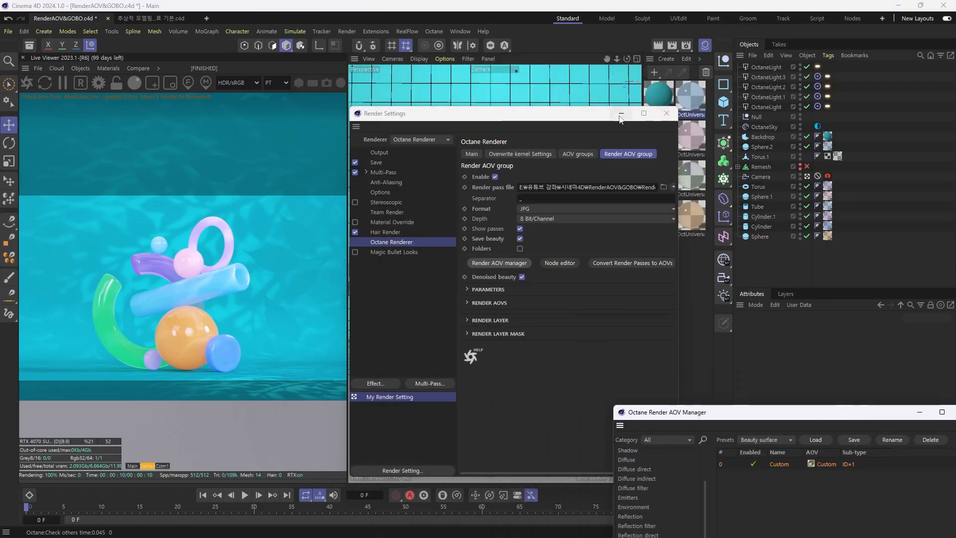
{"action": "left_click_drag", "start_coordinate": [621, 118], "coordinate": [543, 480]}
- Examine which shapes in the viewport correspond to the objects from Torus to Sphere in the object list
{"action": "left_click", "coordinate": [761, 236]}
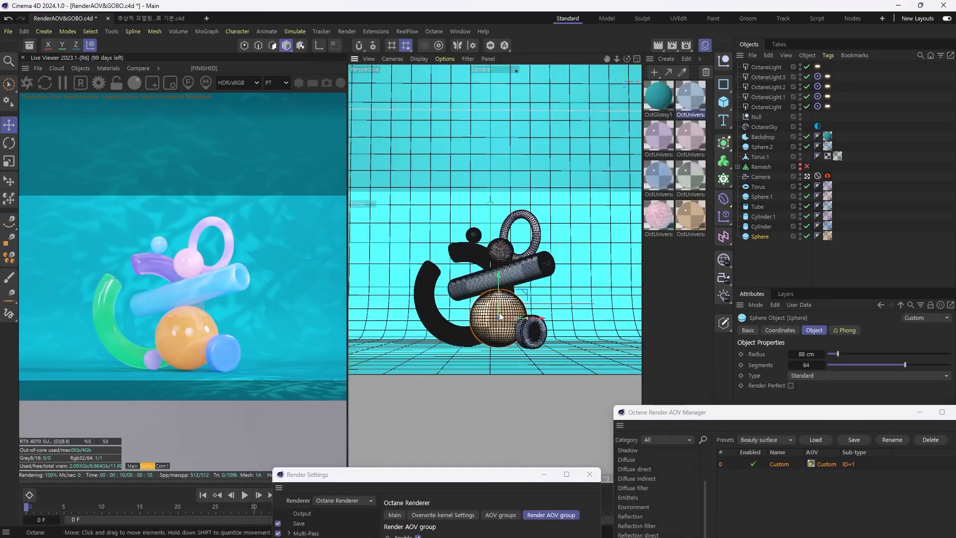
{"action": "left_click", "coordinate": [764, 217]}
{"action": "left_click", "coordinate": [761, 206]}
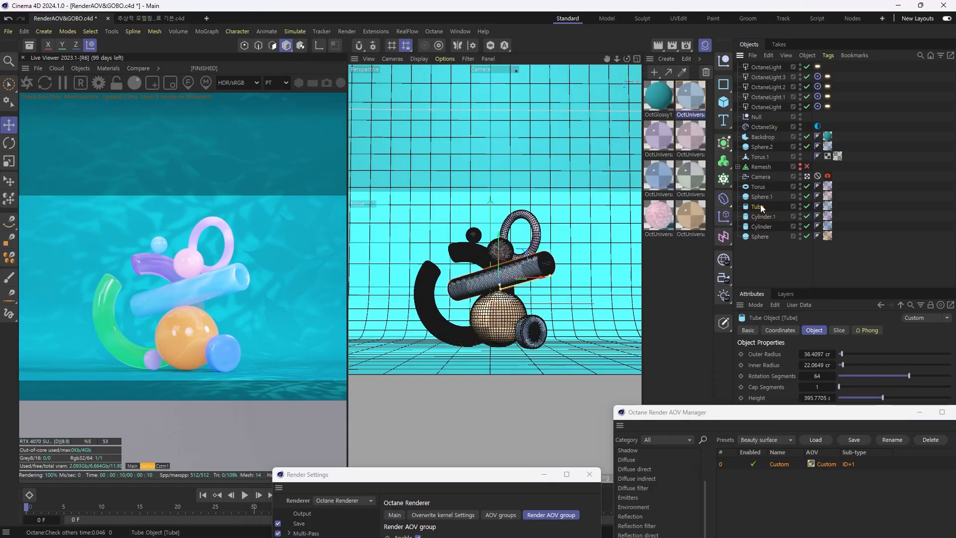
{"action": "left_click", "coordinate": [761, 197]}
{"action": "left_click", "coordinate": [760, 188]}
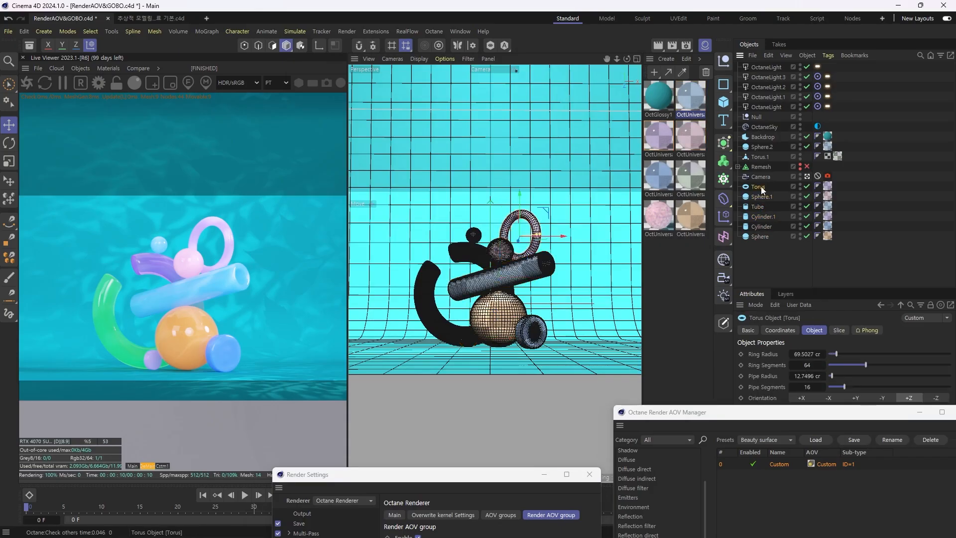
{"action": "left_click_drag", "start_coordinate": [770, 251], "coordinate": [760, 187]}
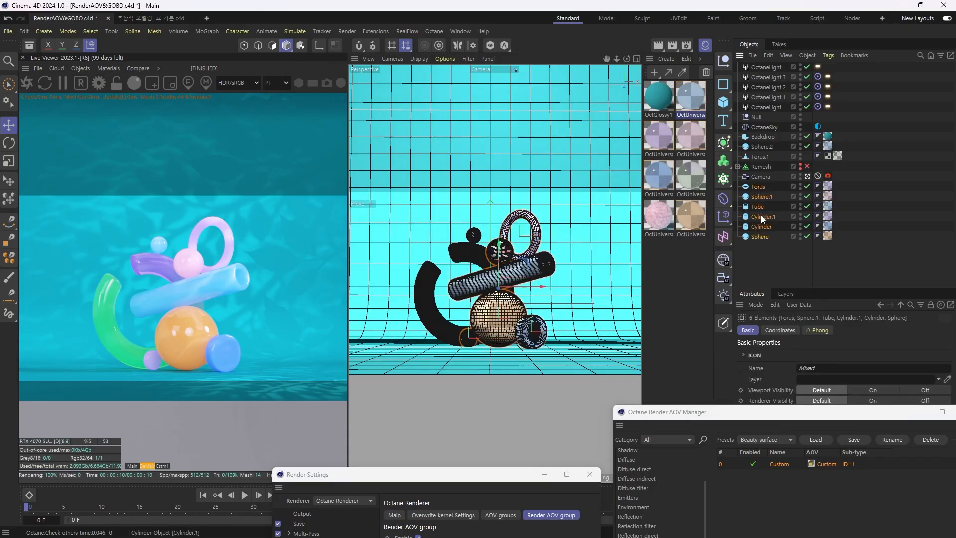
{"action": "left_click", "coordinate": [757, 258]}
- Add an Octane ObjectTag to the Torus object
{"action": "left_click", "coordinate": [761, 188]}
{"action": "right_click", "coordinate": [768, 187]}
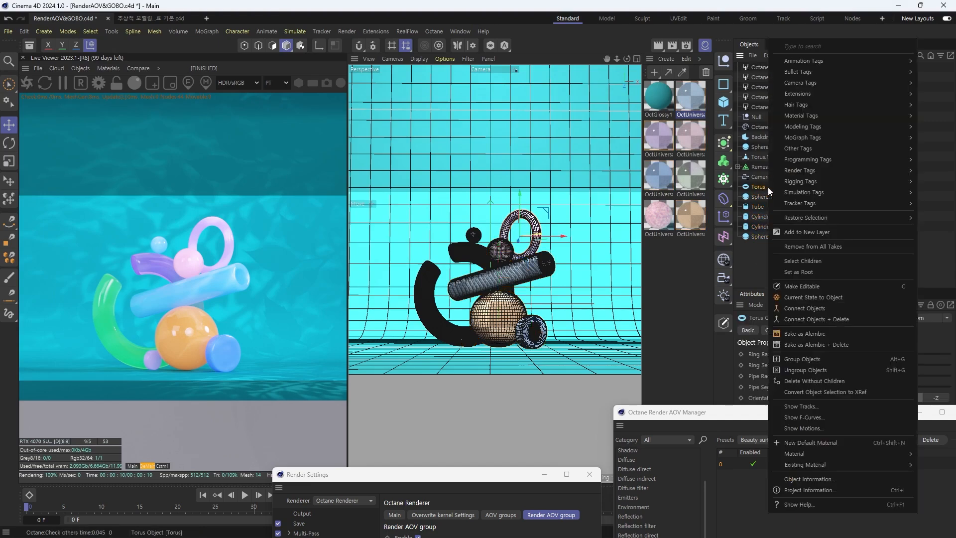
{"action": "mouse_move", "coordinate": [799, 95]}
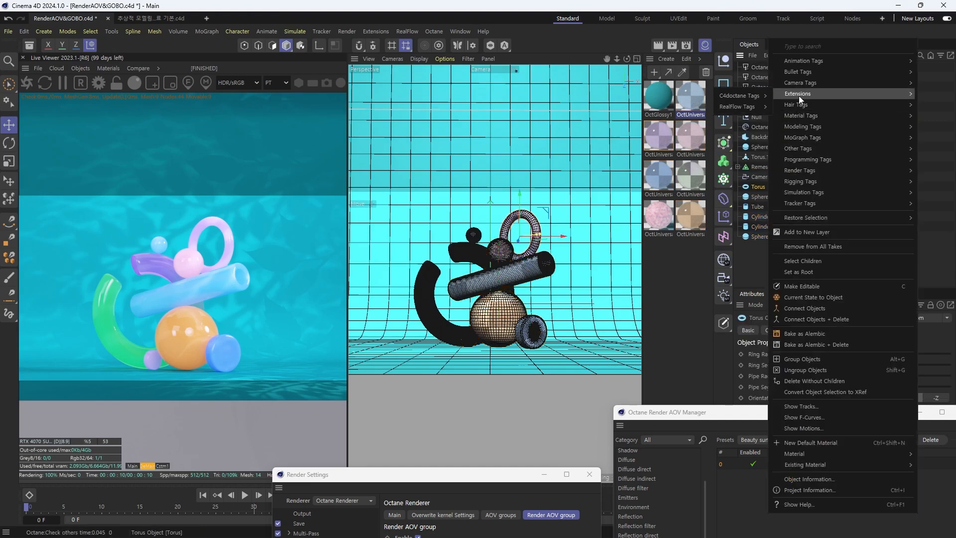
{"action": "mouse_move", "coordinate": [754, 92]}
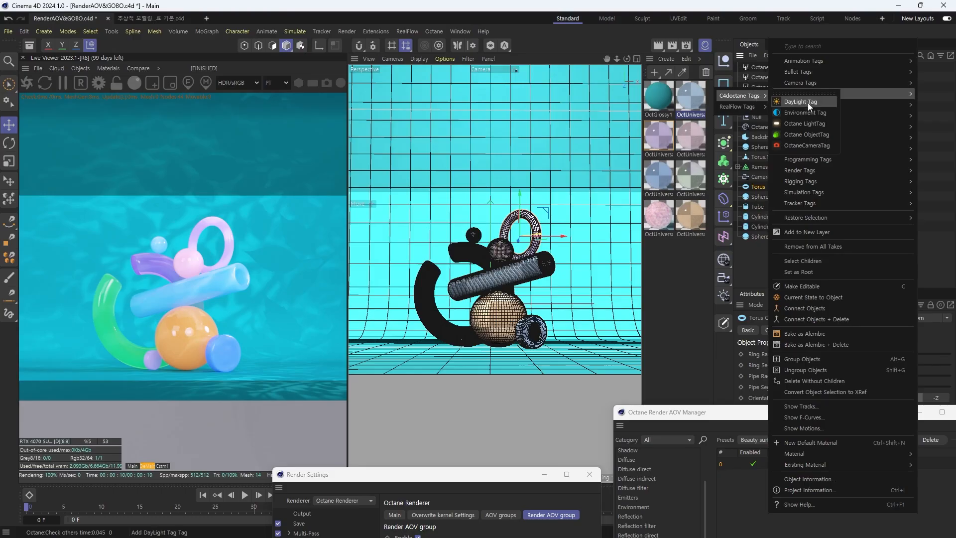
{"action": "left_click", "coordinate": [805, 136]}
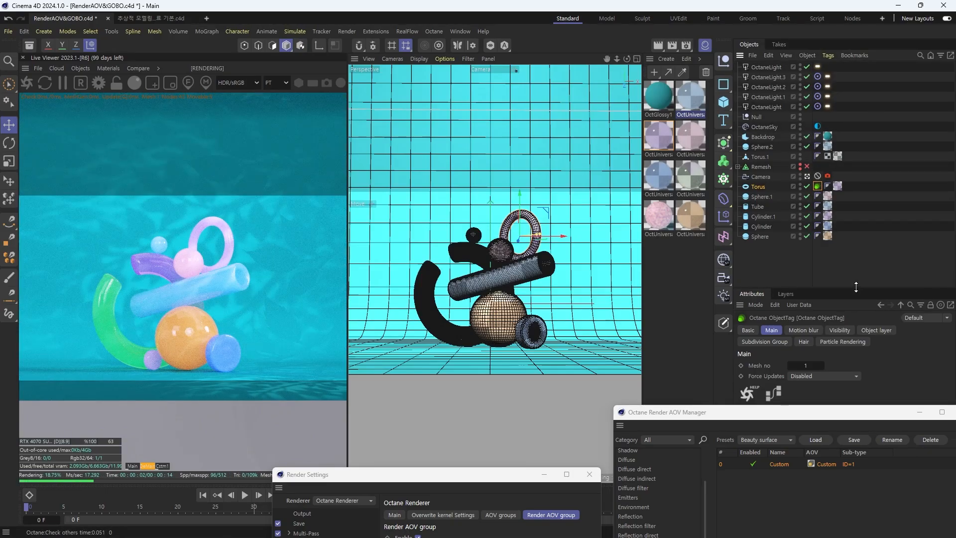
- Assign Custom AOV 1 in the Torus tag's object layer settings and show the first custom pass in the Live Viewer
{"action": "left_click_drag", "start_coordinate": [856, 289], "coordinate": [856, 233]}
{"action": "left_click_drag", "start_coordinate": [850, 416], "coordinate": [485, 474]}
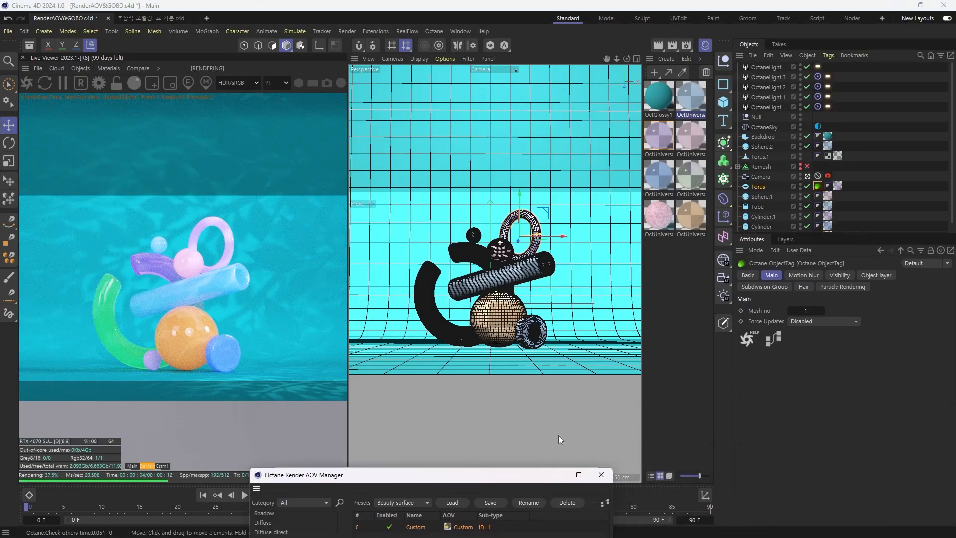
{"action": "left_click", "coordinate": [885, 275]}
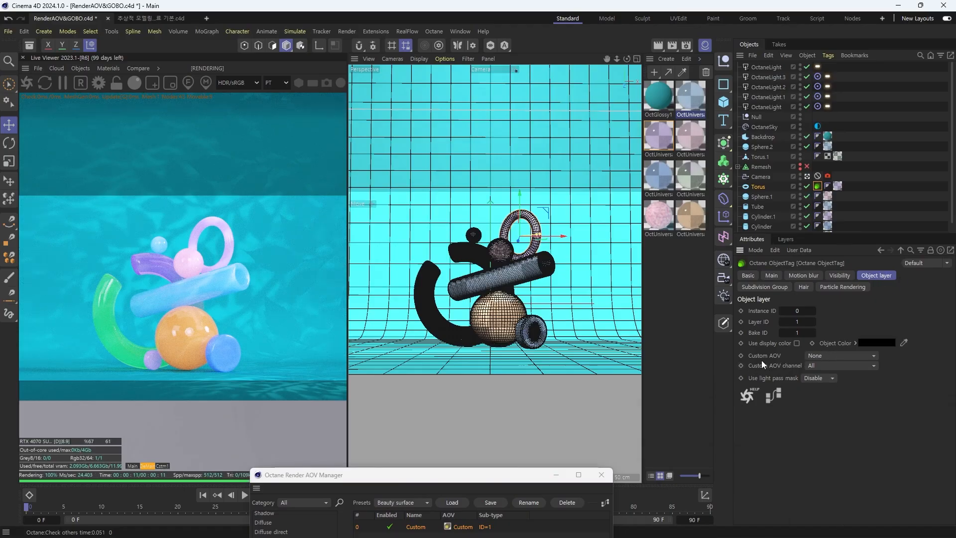
{"action": "left_click", "coordinate": [837, 357]}
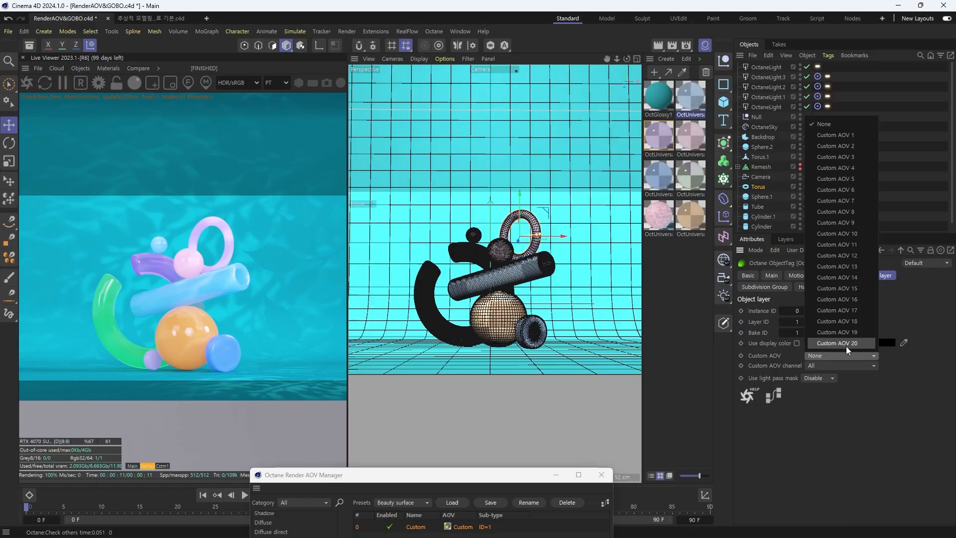
{"action": "left_click", "coordinate": [848, 136]}
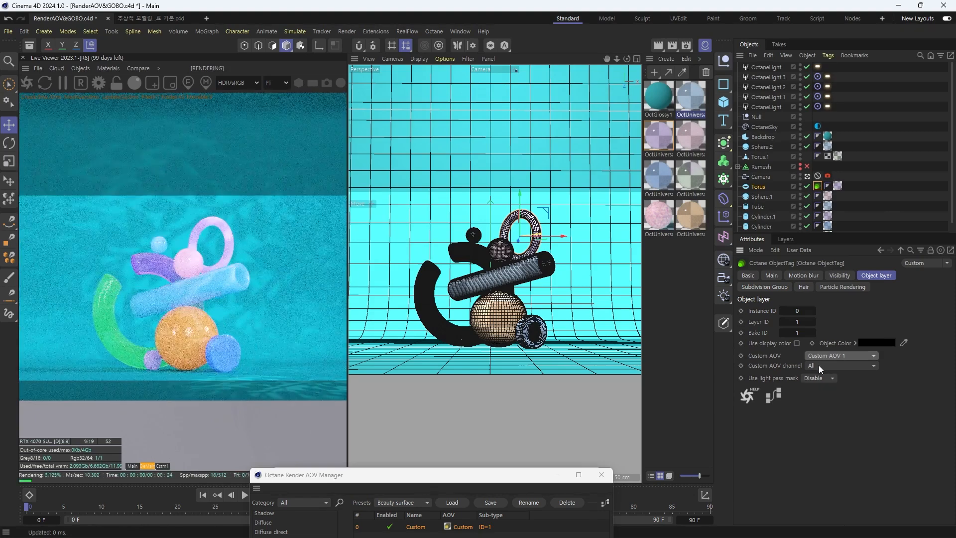
{"action": "left_click_drag", "start_coordinate": [480, 352], "coordinate": [497, 163]}
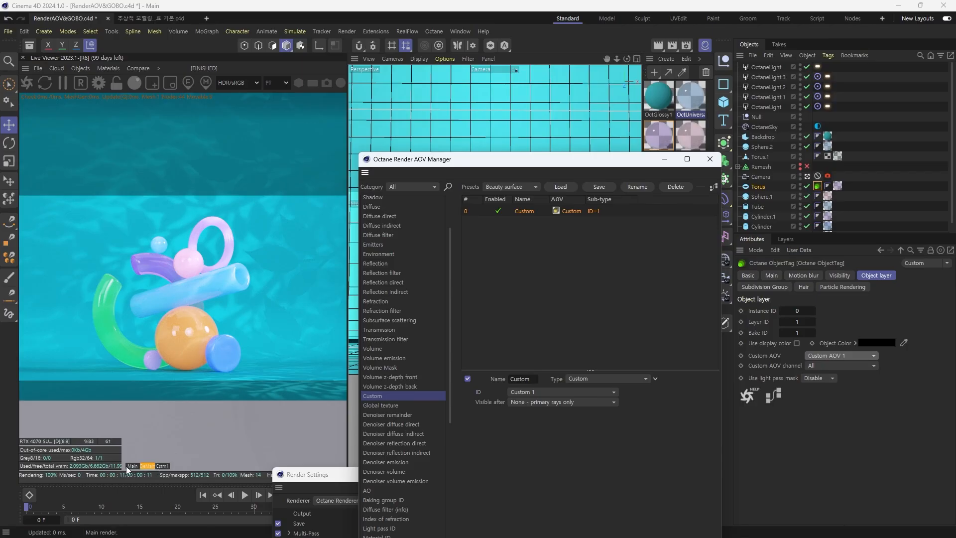
{"action": "left_click", "coordinate": [164, 465]}
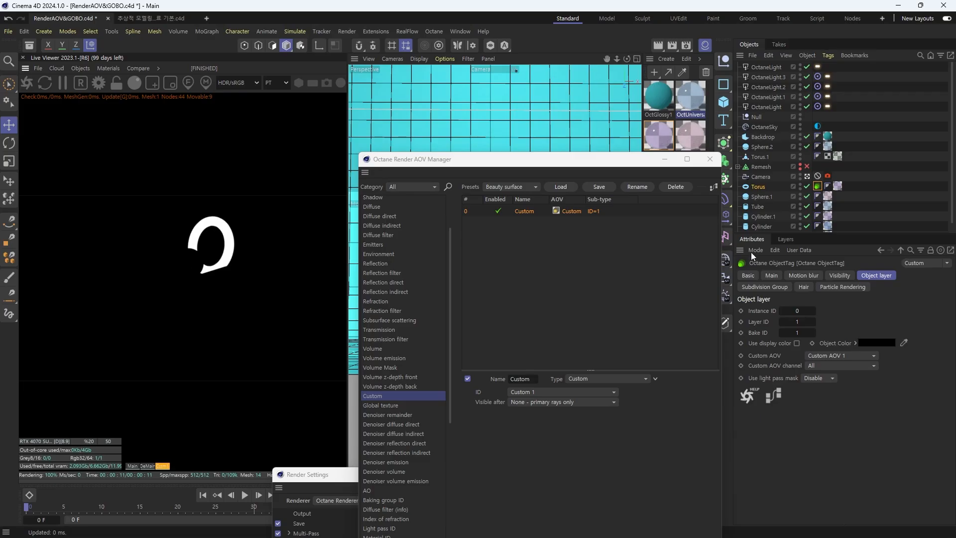
- Copy the Torus's Octane ObjectTag to Sphere.1, Tube, Cylinder.1, Cylinder and Sphere, and return the Live Viewer to the main render
{"action": "left_click_drag", "start_coordinate": [799, 235], "coordinate": [793, 270]}
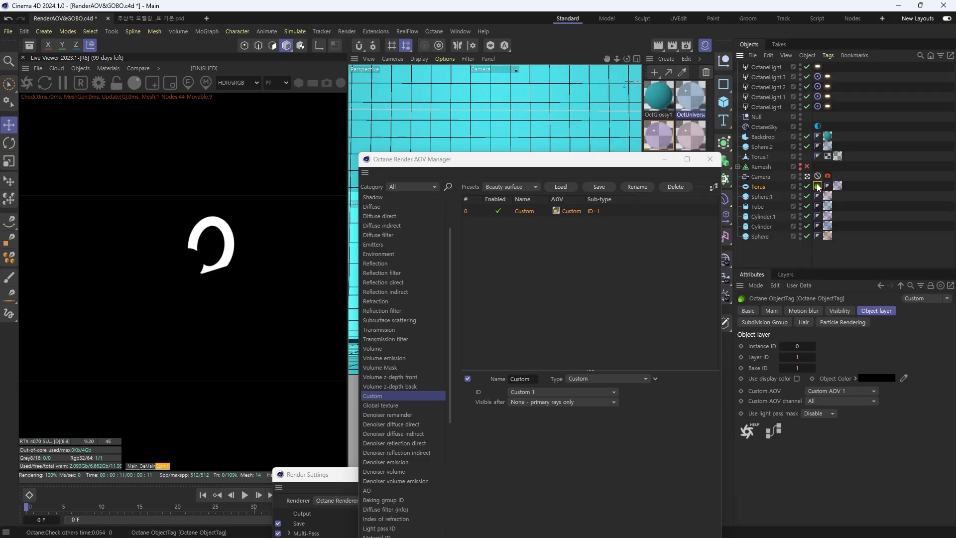
{"action": "left_click_drag", "start_coordinate": [815, 189], "coordinate": [818, 236], "text": "ctrl"}
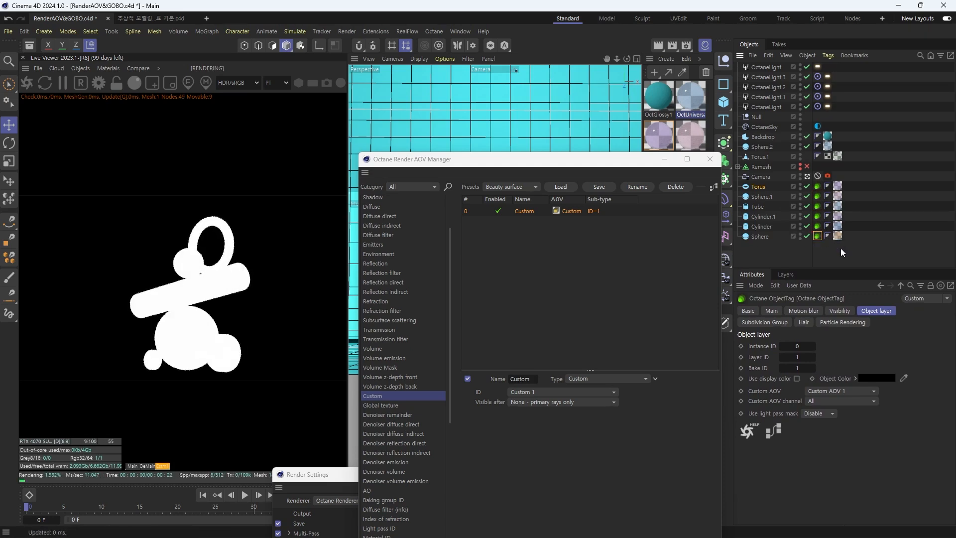
{"action": "left_click", "coordinate": [841, 248]}
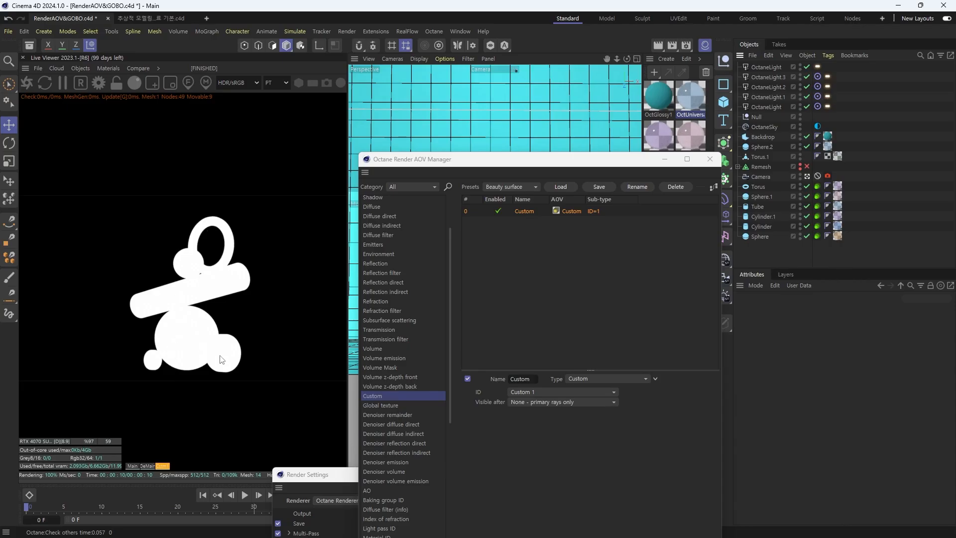
{"action": "left_click", "coordinate": [133, 466]}
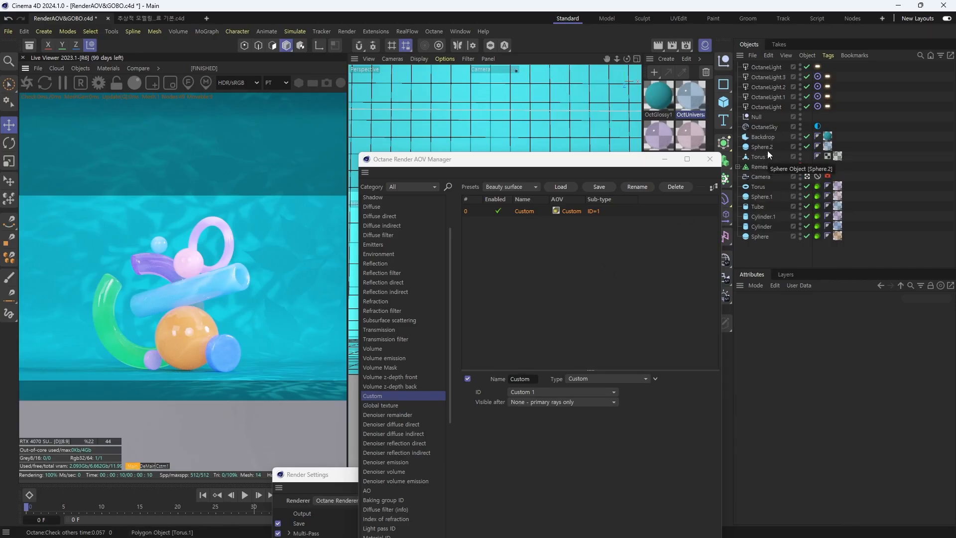
- Copy the Torus's Octane ObjectTag to Sphere.2, assign Custom AOV 2 in the copy, and duplicate that tag onto Torus.1
{"action": "left_click_drag", "start_coordinate": [817, 189], "coordinate": [822, 146], "text": "ctrl"}
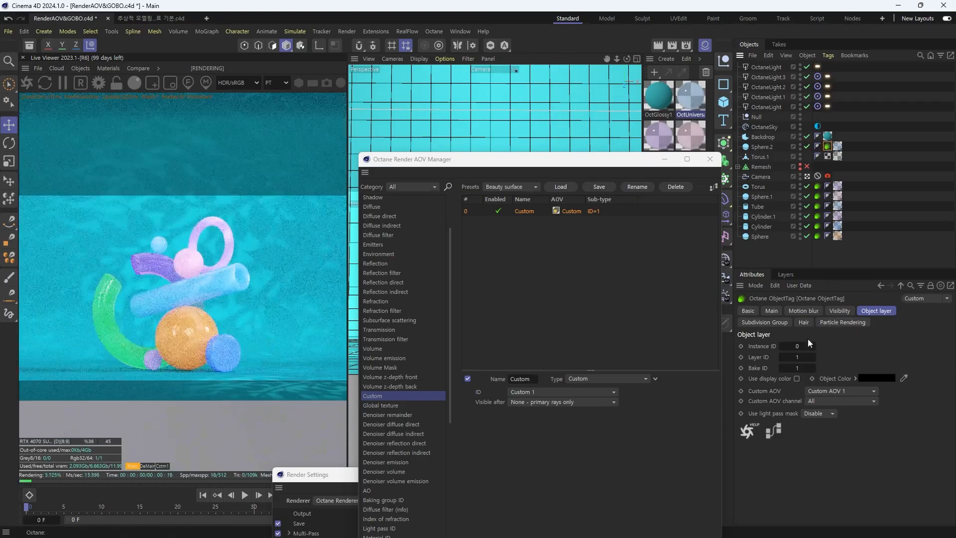
{"action": "left_click", "coordinate": [852, 391]}
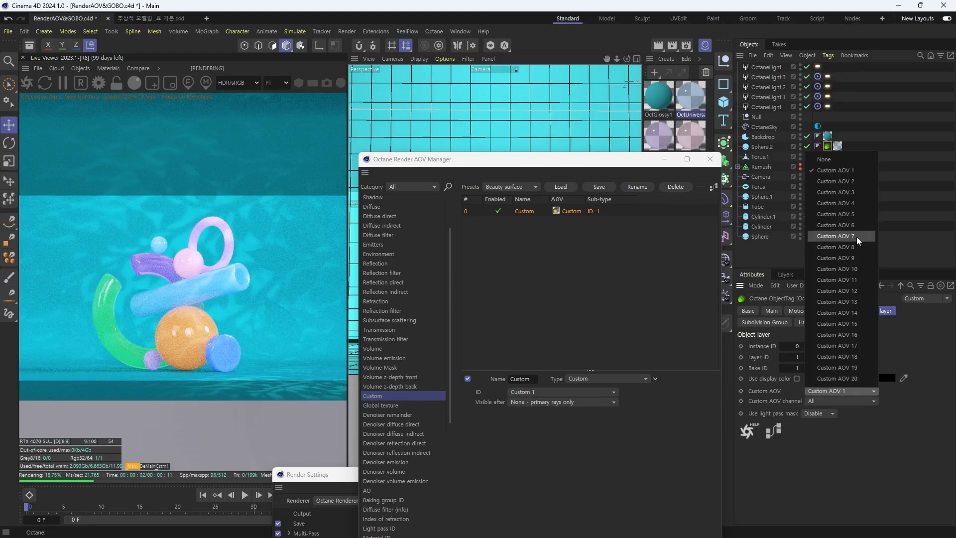
{"action": "left_click", "coordinate": [857, 182]}
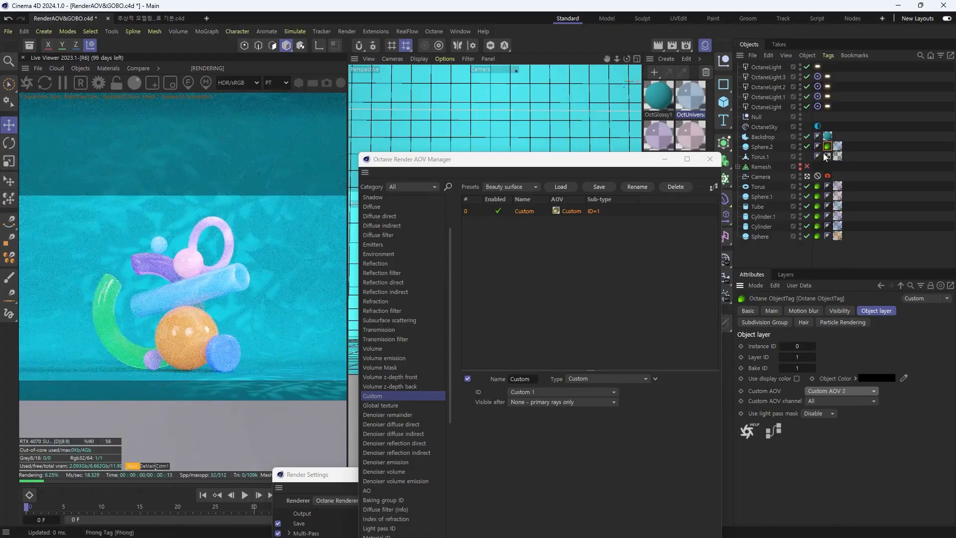
{"action": "left_click_drag", "start_coordinate": [829, 150], "coordinate": [827, 157], "text": "ctrl"}
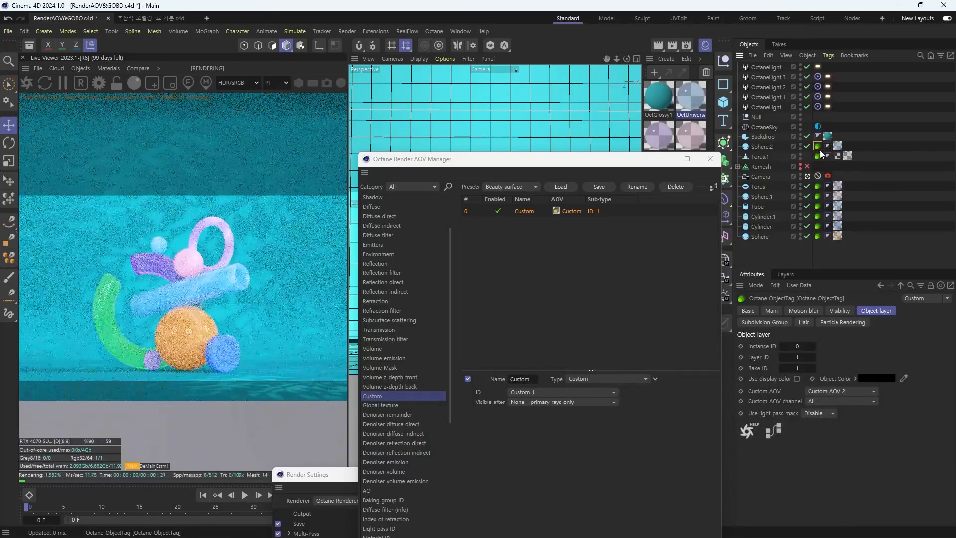
- Add a second Custom AOV in the Render AOV Manager and set the ID of the first entry to Custom 2
{"action": "left_click_drag", "start_coordinate": [479, 163], "coordinate": [462, 109]}
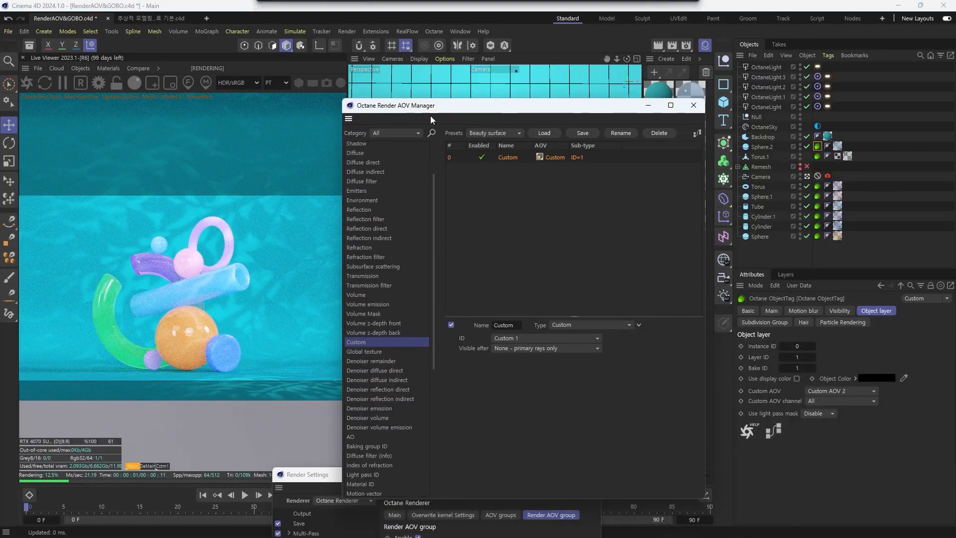
{"action": "double_click", "coordinate": [363, 340]}
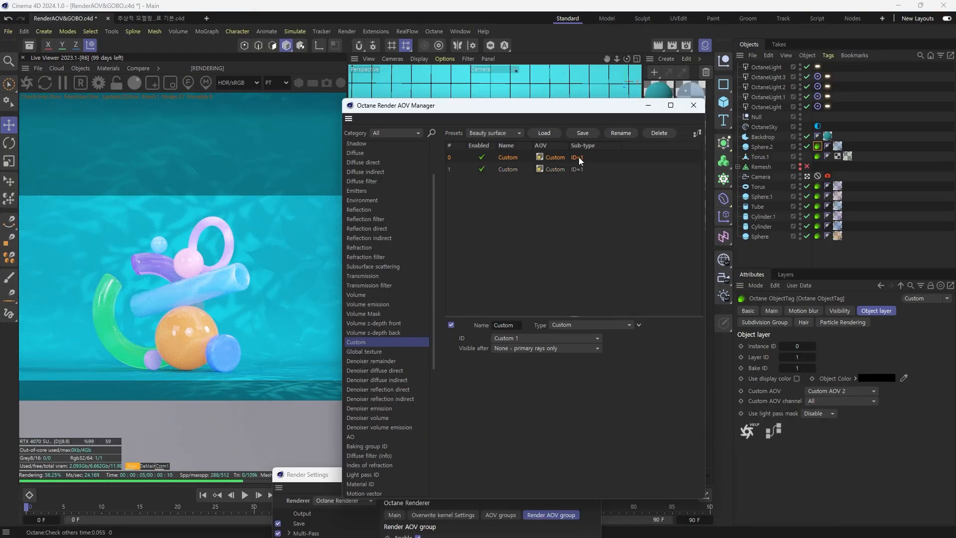
{"action": "left_click", "coordinate": [532, 339]}
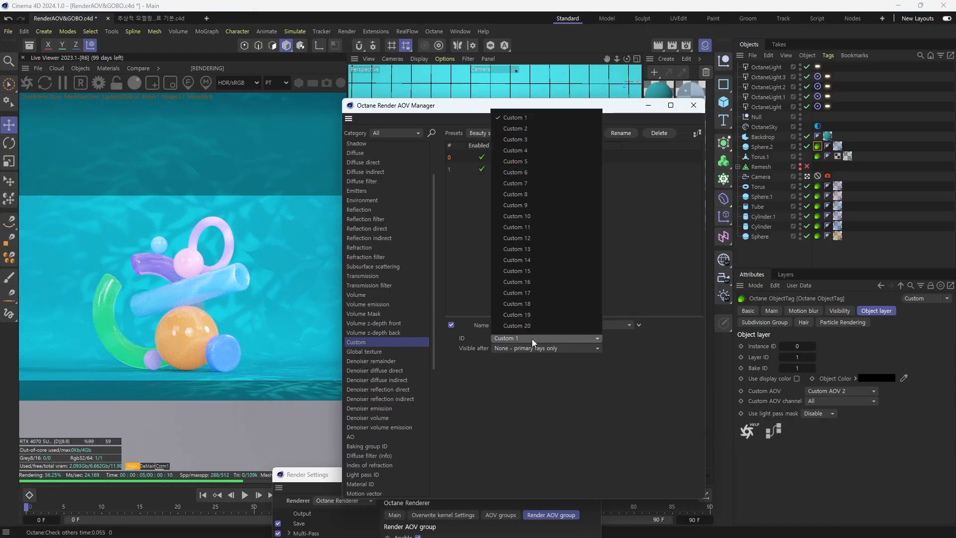
{"action": "left_click", "coordinate": [541, 129]}
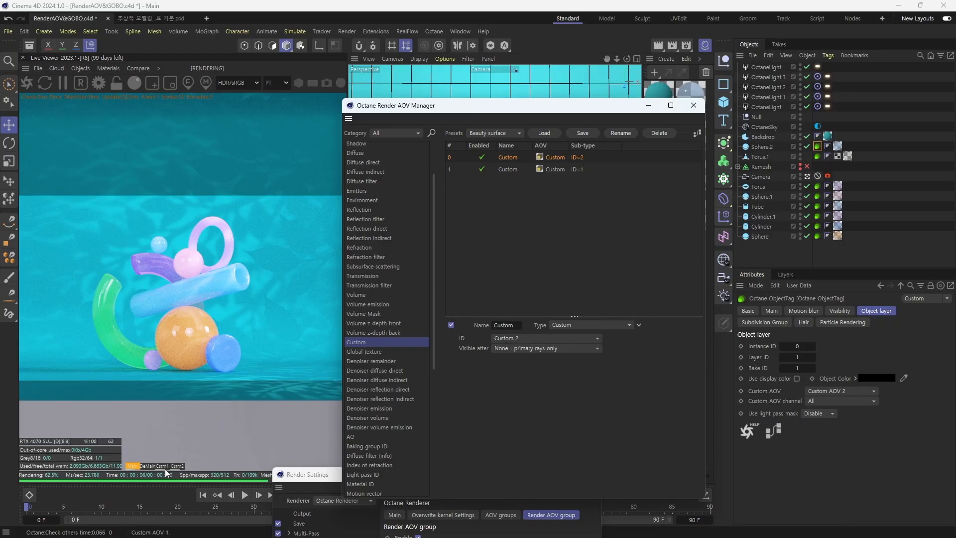
- Compare the main, denoised main, Custom AOV 1 and Custom AOV 2 passes in the Live Viewer, and close the Render AOV Manager
{"action": "left_click", "coordinate": [177, 466]}
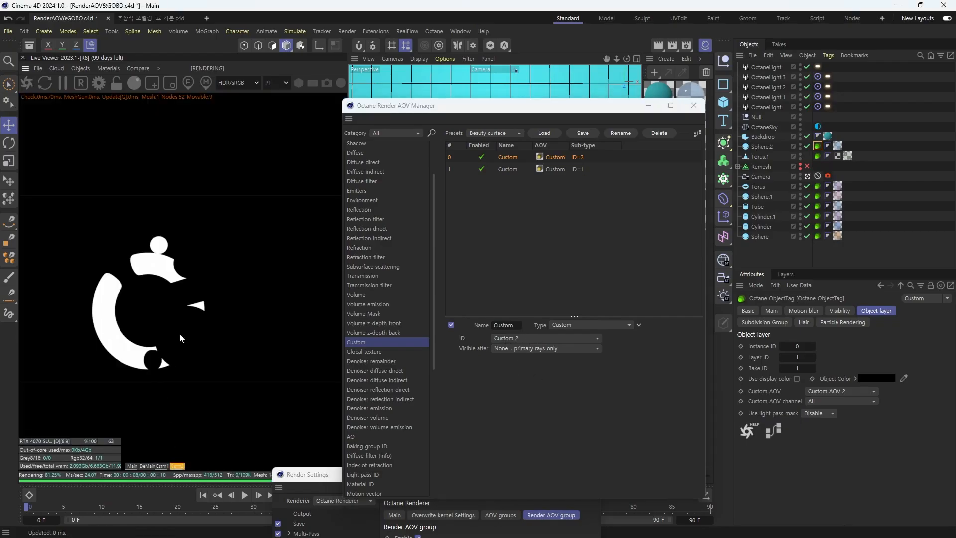
{"action": "left_click", "coordinate": [161, 466]}
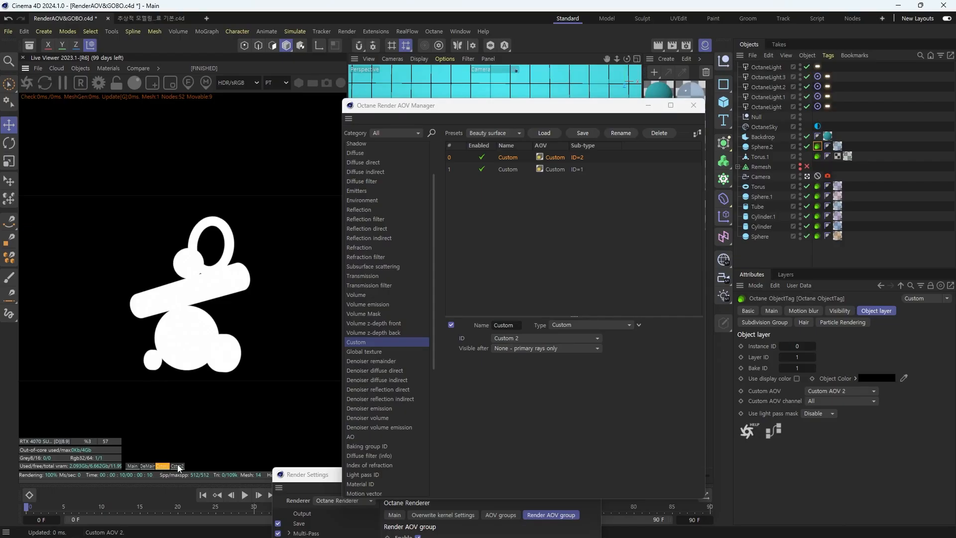
{"action": "left_click", "coordinate": [177, 465]}
{"action": "left_click", "coordinate": [163, 466]}
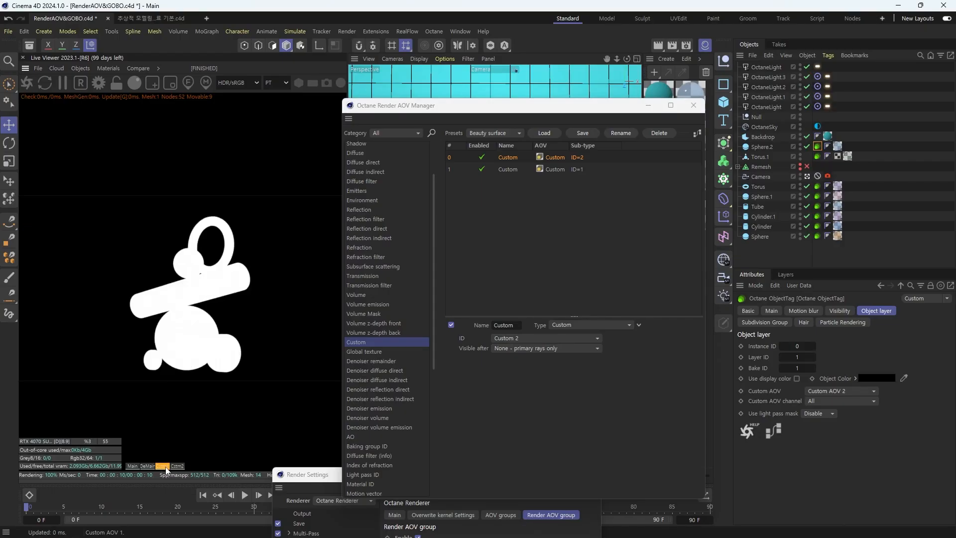
{"action": "left_click", "coordinate": [136, 467]}
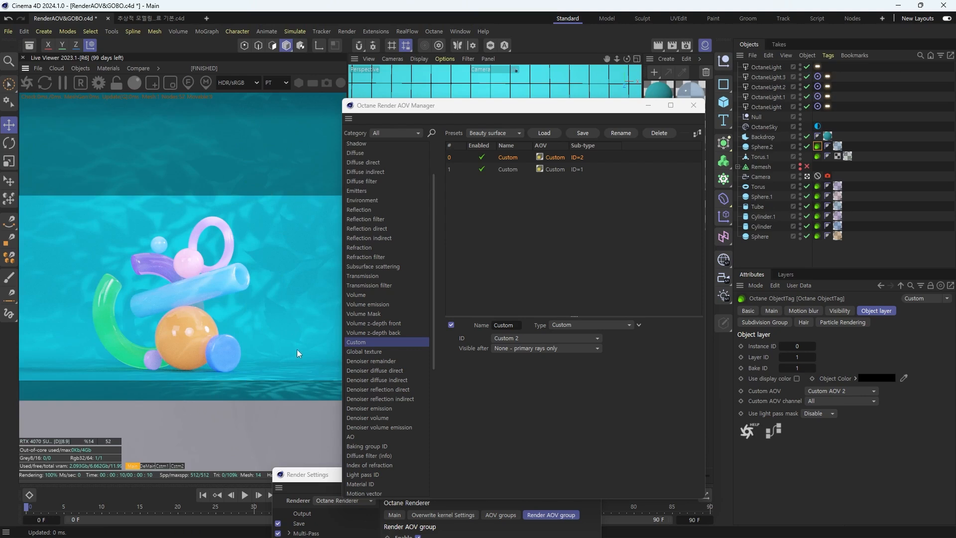
{"action": "left_click", "coordinate": [148, 465]}
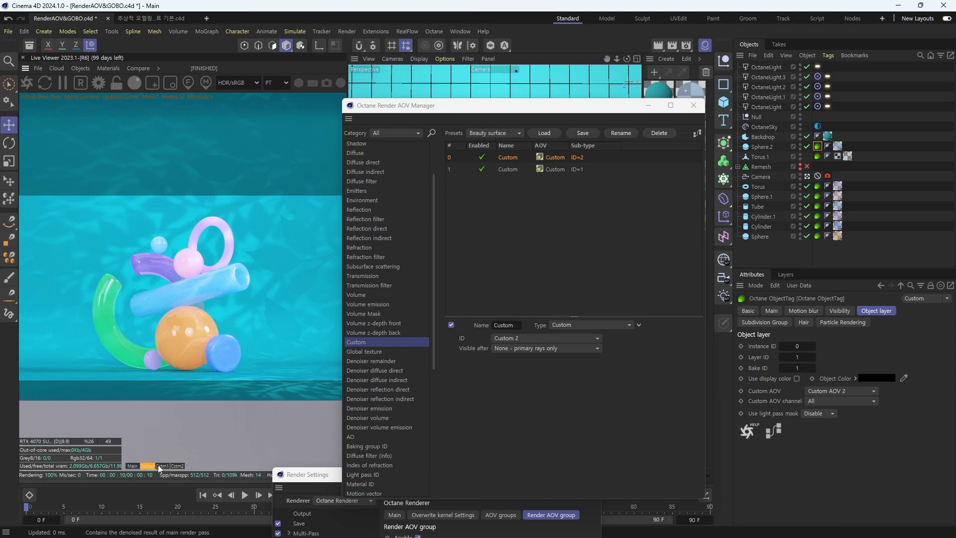
{"action": "left_click", "coordinate": [163, 465]}
{"action": "left_click", "coordinate": [178, 466]}
{"action": "left_click", "coordinate": [162, 466]}
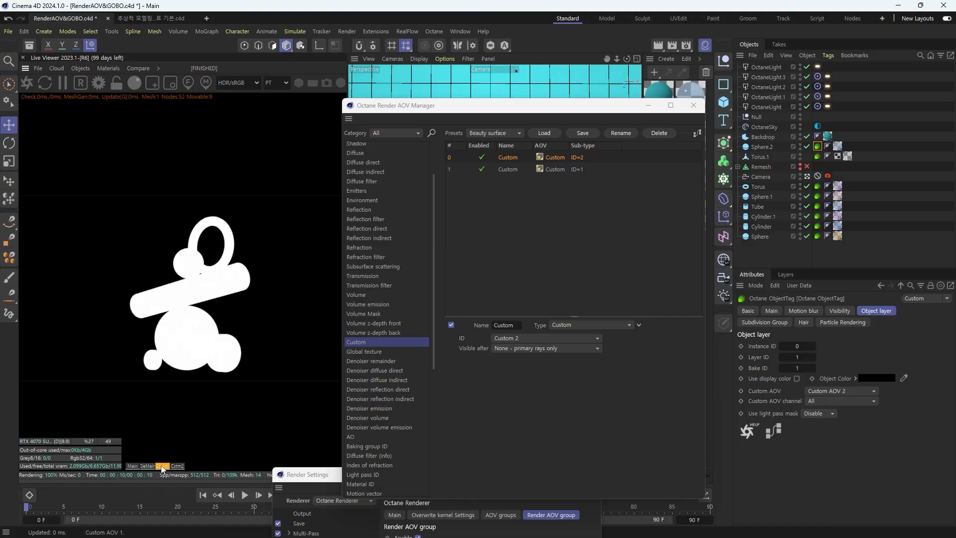
{"action": "left_click", "coordinate": [133, 465]}
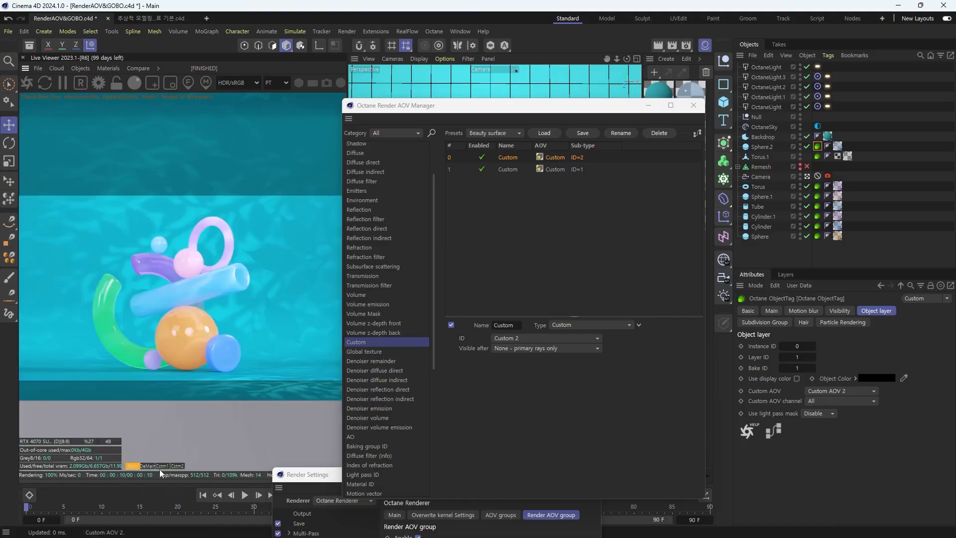
{"action": "left_click", "coordinate": [148, 467]}
{"action": "left_click", "coordinate": [163, 467]}
{"action": "left_click", "coordinate": [182, 466]}
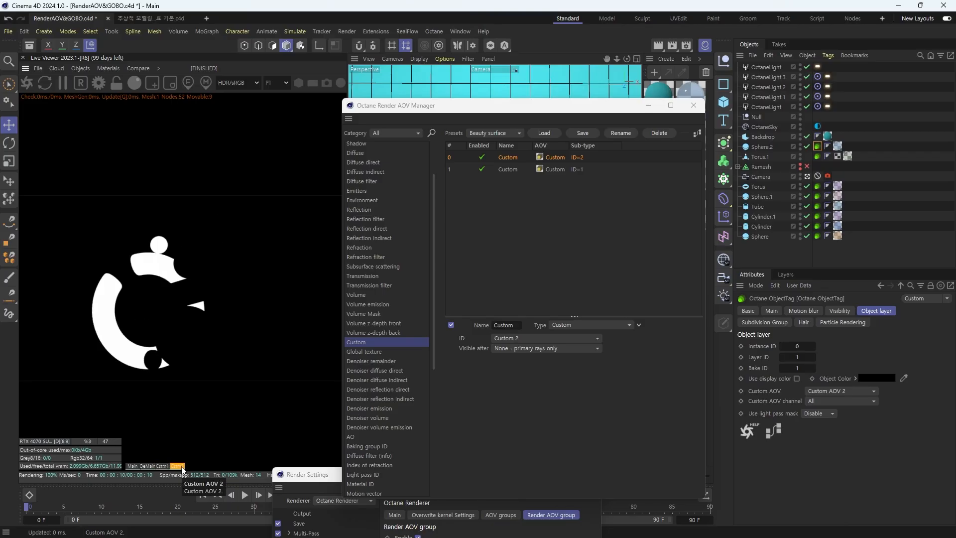
{"action": "left_click", "coordinate": [694, 105]}
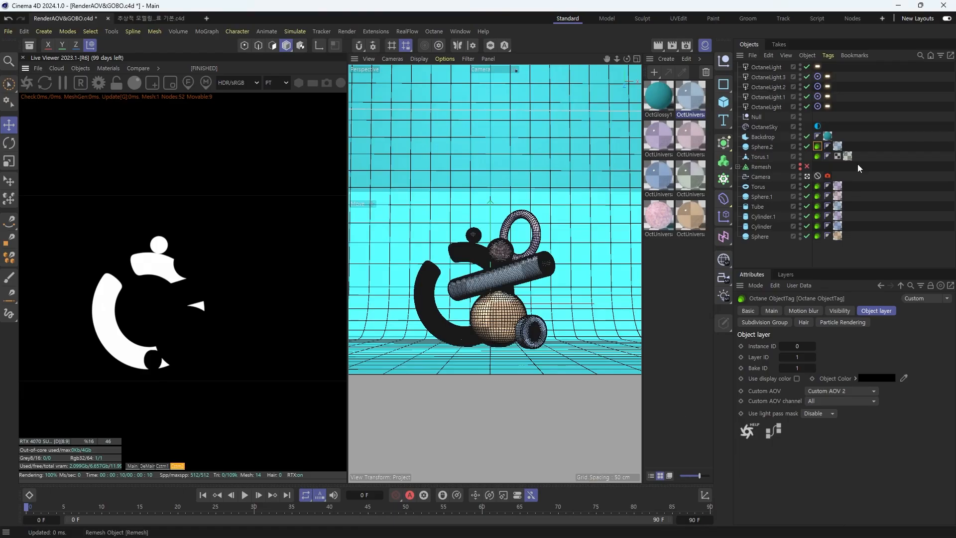
- Review the Output, Save and Octane Render AOV group settings, and render the current frame to the Picture Viewer
{"action": "left_click", "coordinate": [686, 46]}
{"action": "left_click_drag", "start_coordinate": [694, 37], "coordinate": [467, 154]}
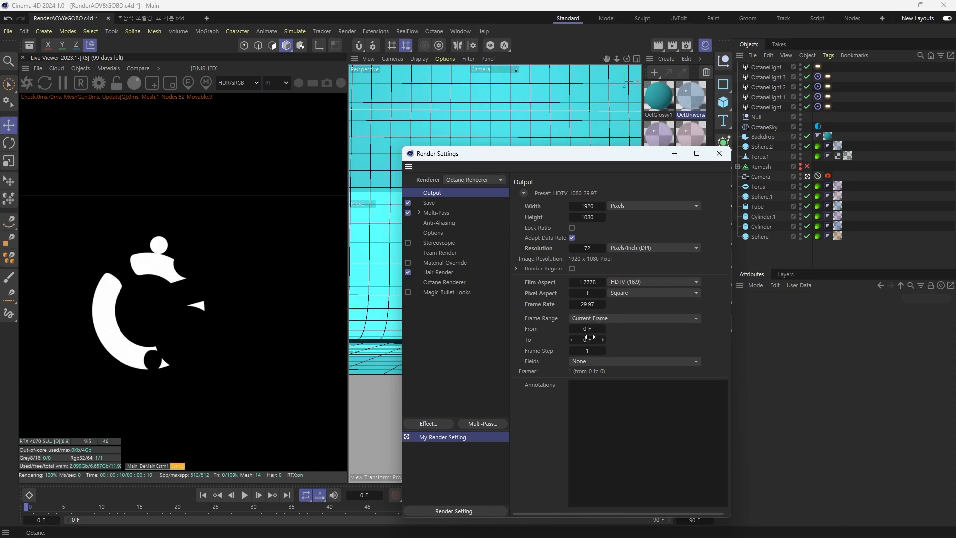
{"action": "left_click", "coordinate": [443, 204]}
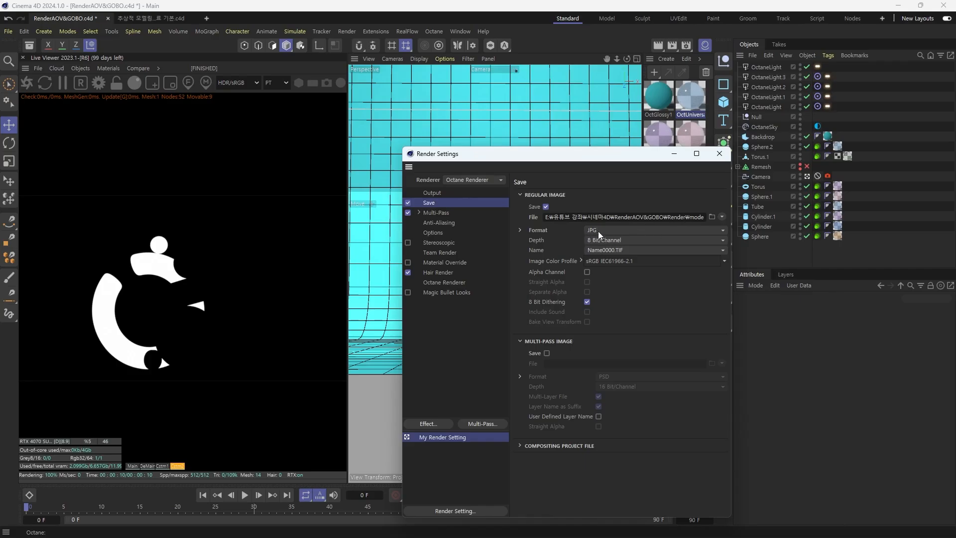
{"action": "left_click", "coordinate": [447, 283]}
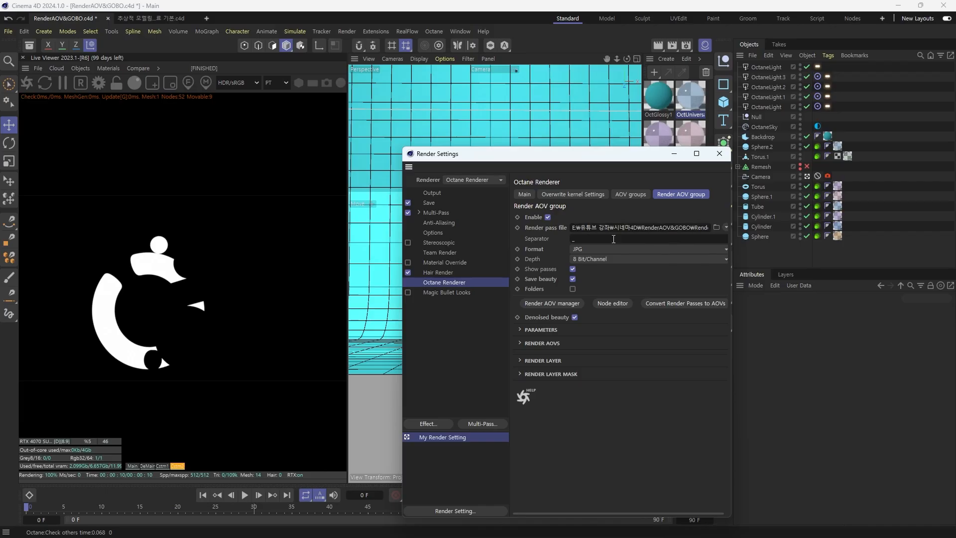
{"action": "left_click", "coordinate": [719, 154]}
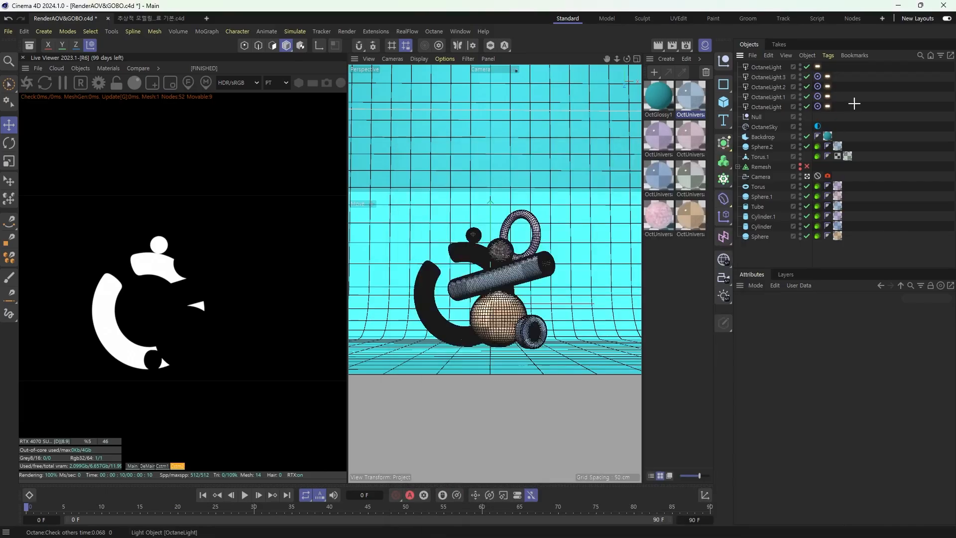
{"action": "left_click", "coordinate": [673, 45]}
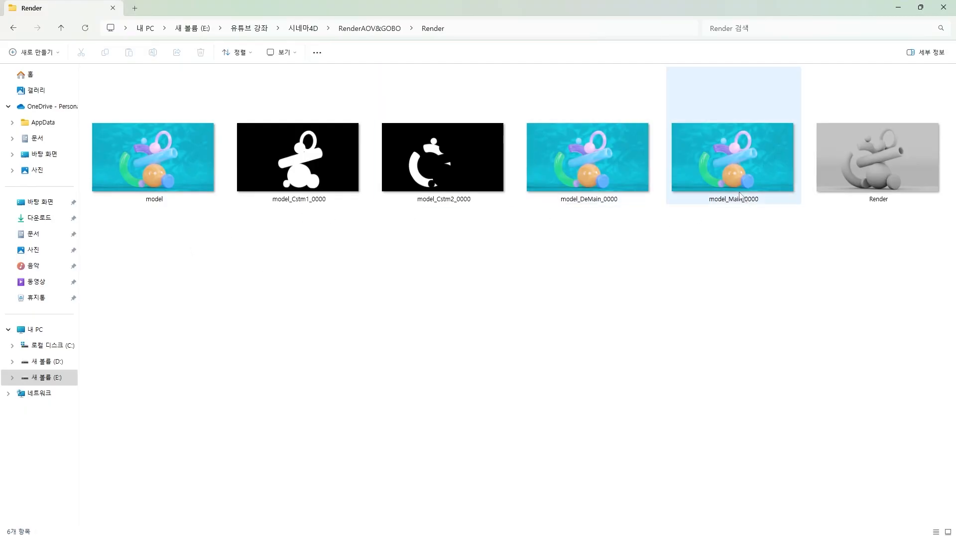
- Open the rendered model_Main_0000 image from the Render folder and compare it with the model_DeMain_0000, model_Cstm2_0000 and model_Cstm1_0000 passes
{"action": "left_click", "coordinate": [749, 169]}
{"action": "double_click", "coordinate": [729, 157]}
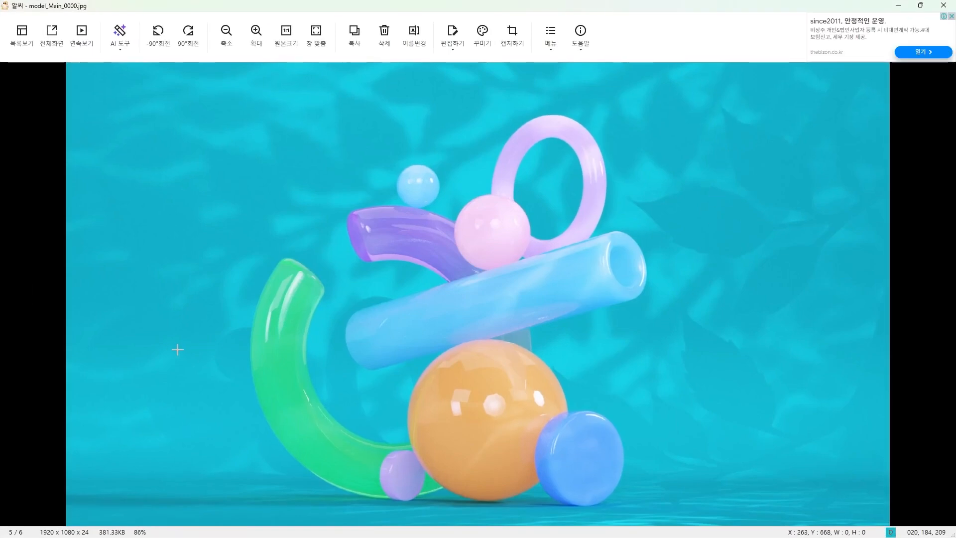
{"action": "mouse_move", "coordinate": [17, 322]}
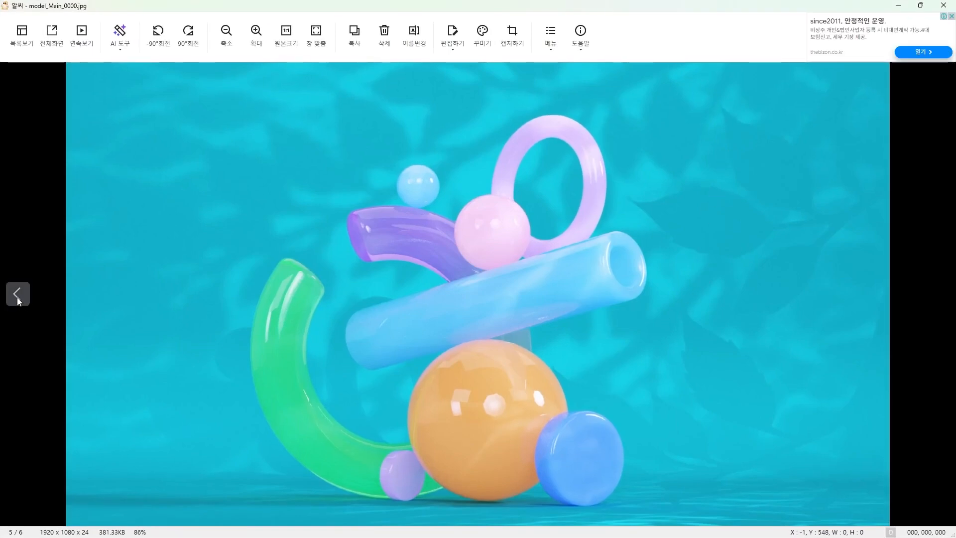
{"action": "left_click", "coordinate": [18, 300]}
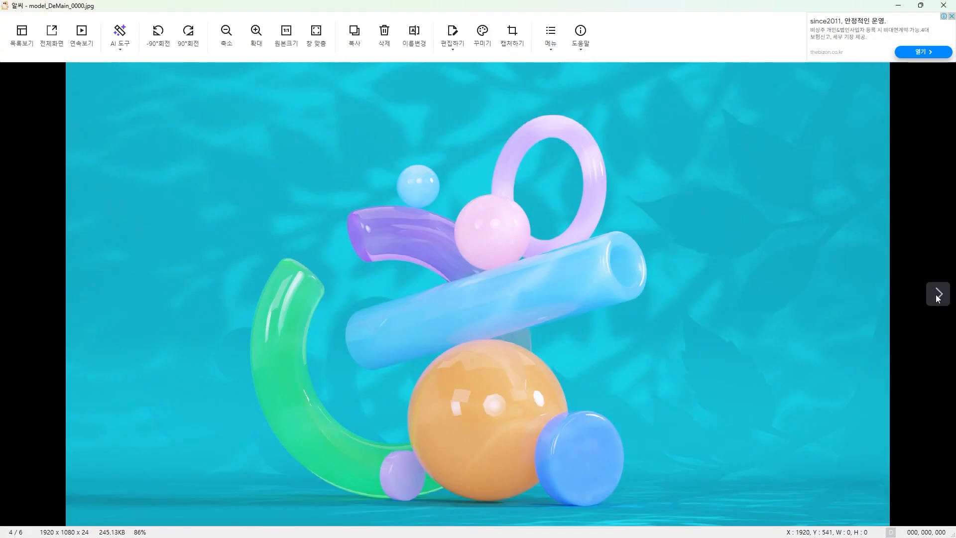
{"action": "left_click", "coordinate": [937, 297]}
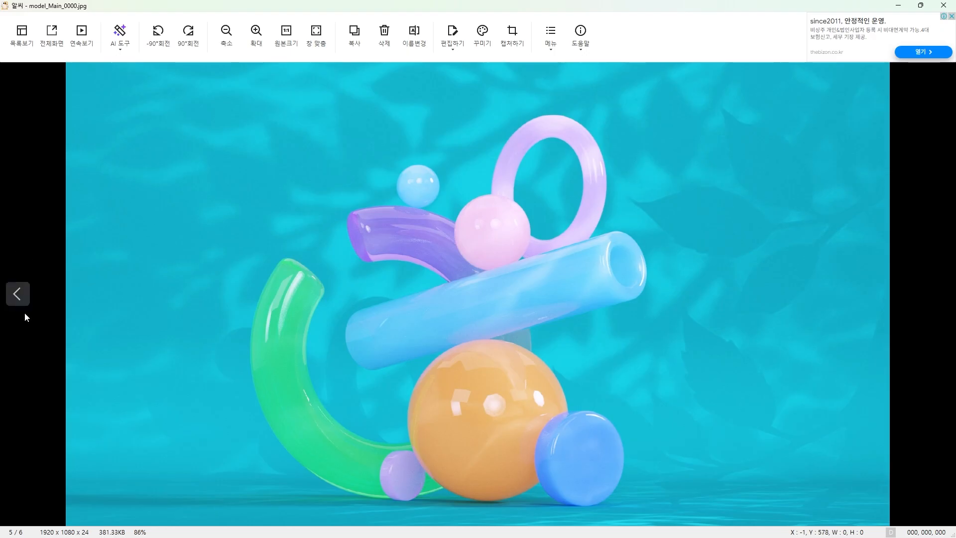
{"action": "left_click", "coordinate": [19, 301]}
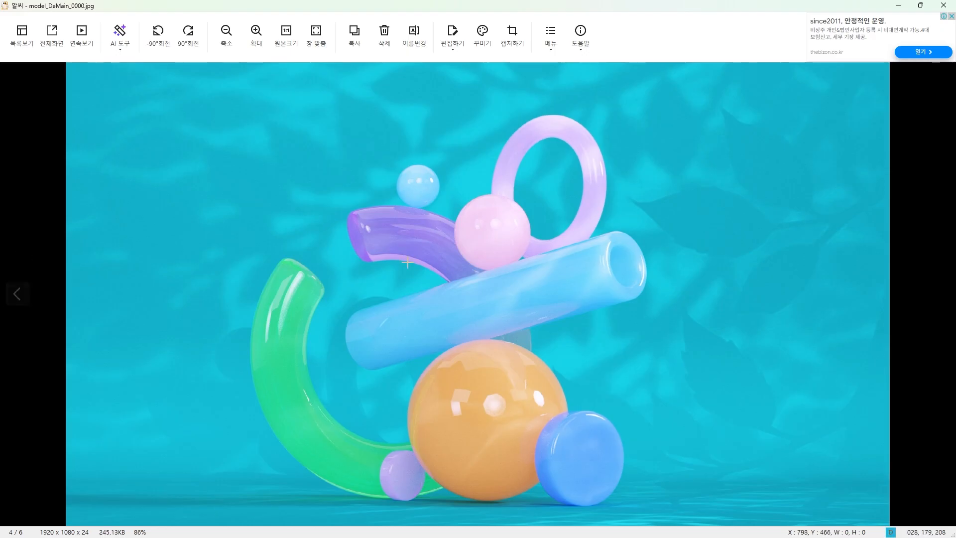
{"action": "left_click", "coordinate": [17, 298]}
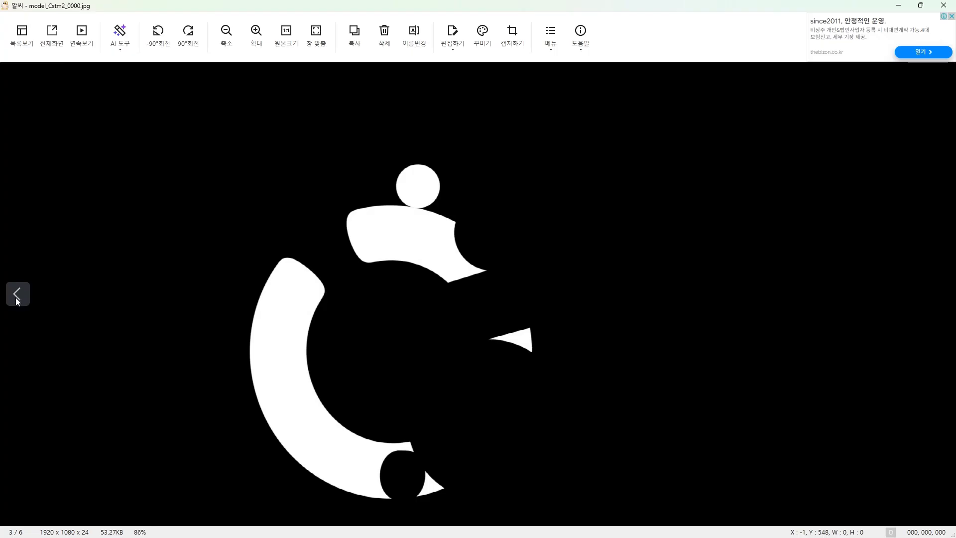
{"action": "left_click", "coordinate": [17, 299]}
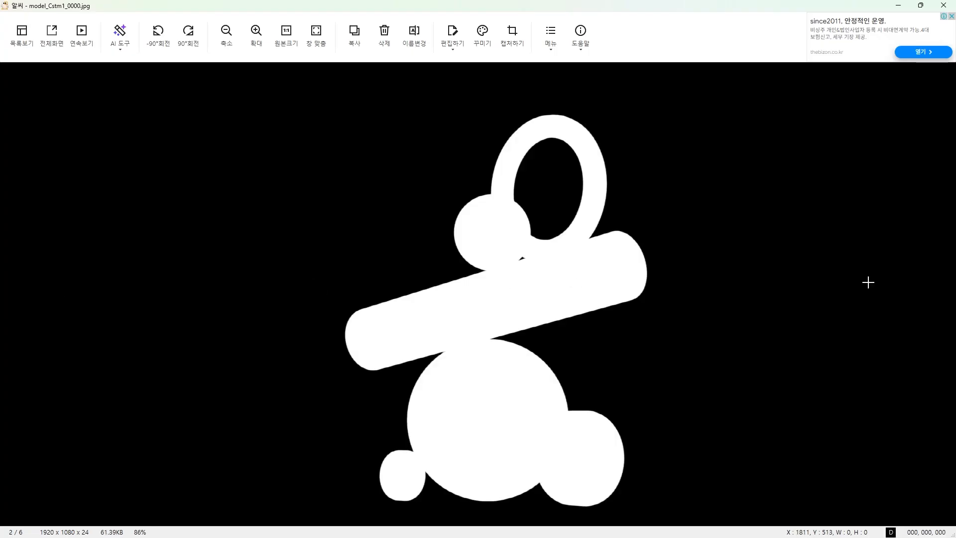
{"action": "mouse_move", "coordinate": [931, 303]}
{"action": "left_click", "coordinate": [937, 294]}
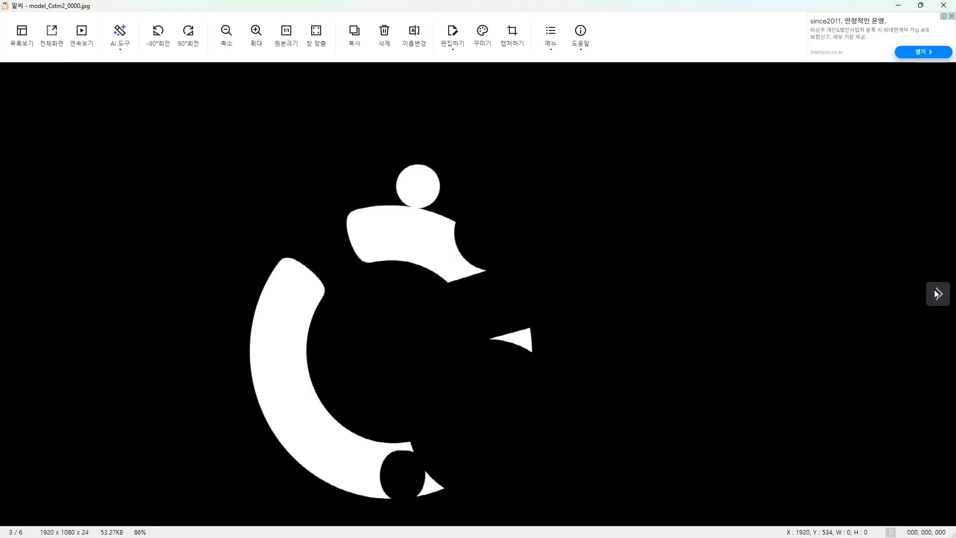
{"action": "key", "text": "Escape"}
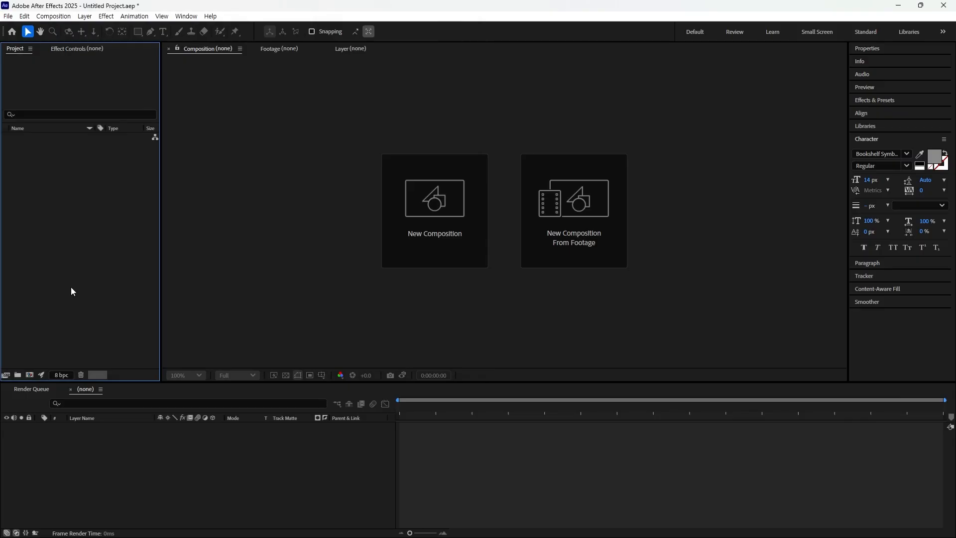
- Import model_Cstm1_0000, model_Cstm2_0000 and model_DeMain_0000 from the Render folder as footage into the After Effects project
{"action": "double_click", "coordinate": [74, 190]}
{"action": "left_click_drag", "start_coordinate": [289, 170], "coordinate": [154, 120]}
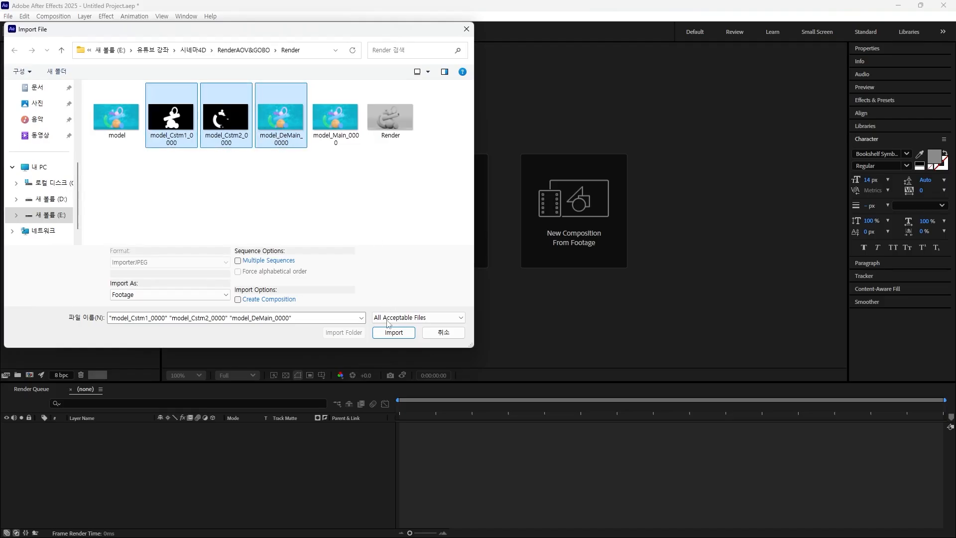
{"action": "left_click", "coordinate": [390, 333]}
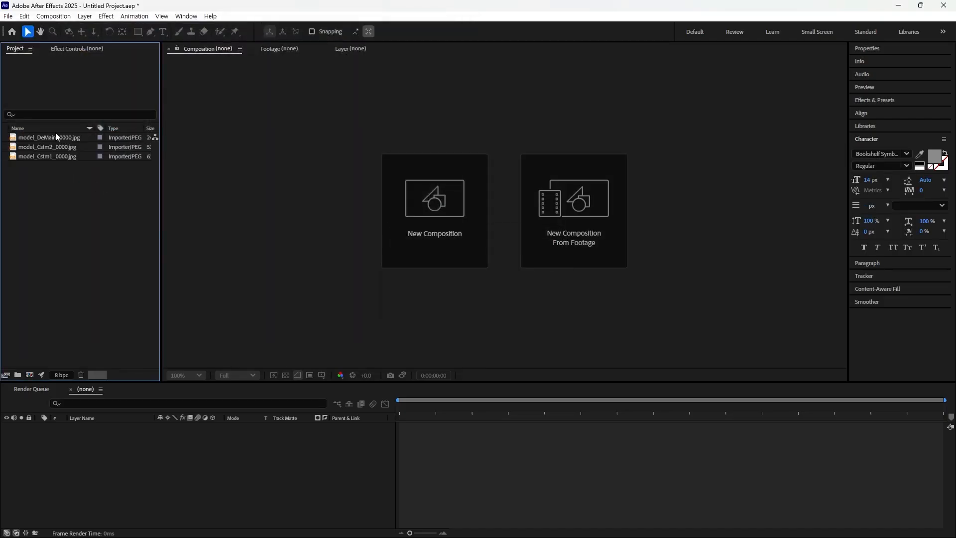
- Create a composition from the model_DeMain_0000.jpg footage and duplicate its layer
{"action": "left_click_drag", "start_coordinate": [55, 135], "coordinate": [30, 375]}
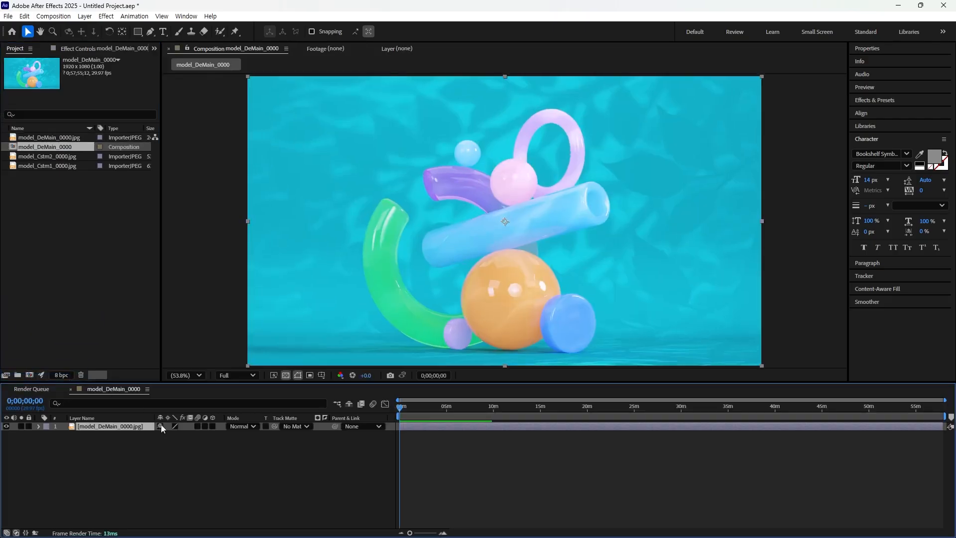
{"action": "left_click", "coordinate": [141, 427]}
{"action": "key", "text": "ctrl+d"}
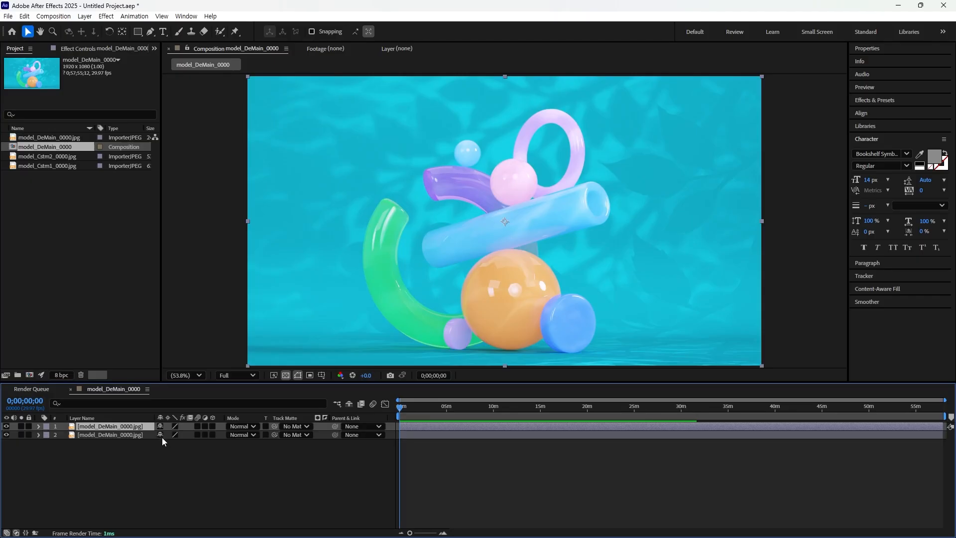
- Duplicate the render layer once more and rename the lowest of the three layers as 배경
{"action": "key", "text": "ctrl+d"}
{"action": "left_click", "coordinate": [141, 445]}
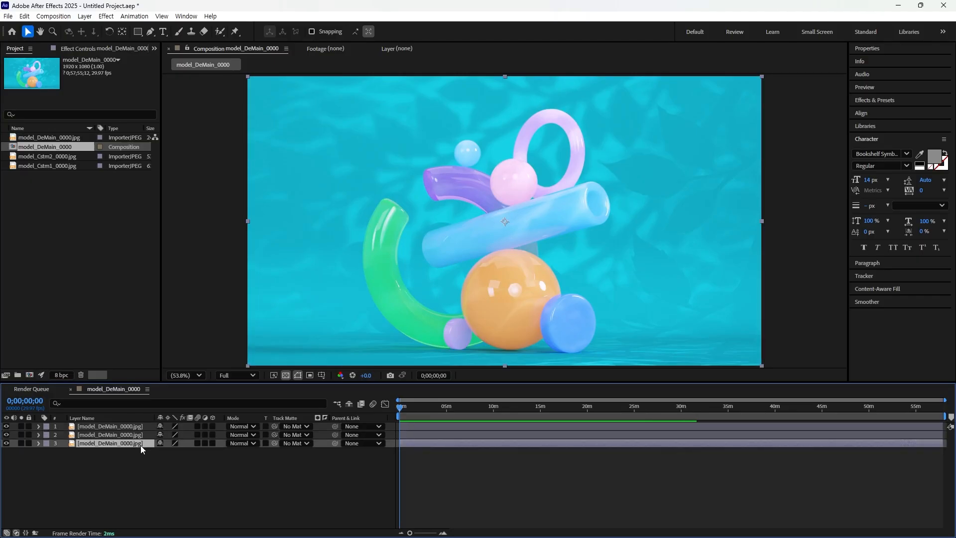
{"action": "key", "text": "Return"}
{"action": "key", "text": "BackSpace"}
{"action": "type", "text": "배경"}
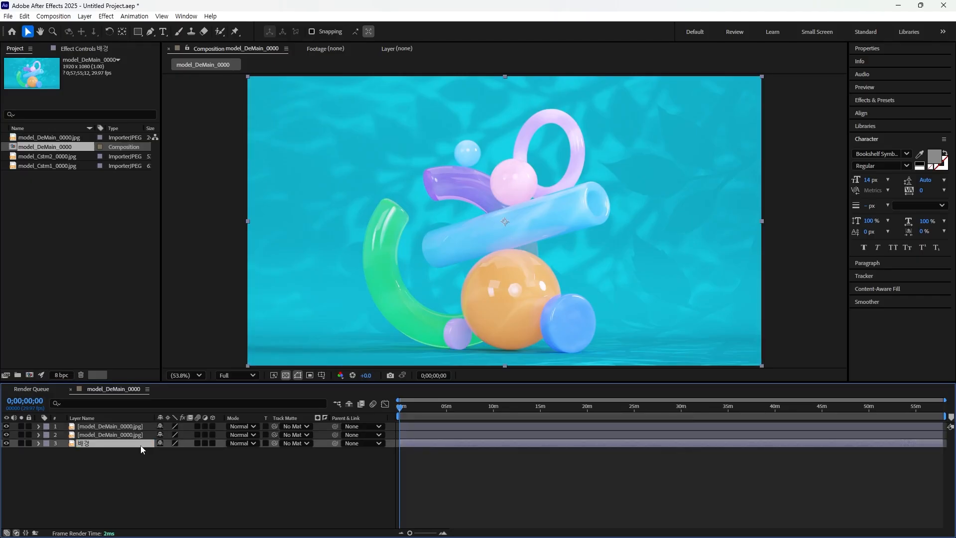
- Rename the middle render layer as 커스텀2 and the uppermost one as 커스텀1
{"action": "left_click", "coordinate": [115, 434]}
{"action": "key", "text": "Return"}
{"action": "type", "text": "커스텀2"}
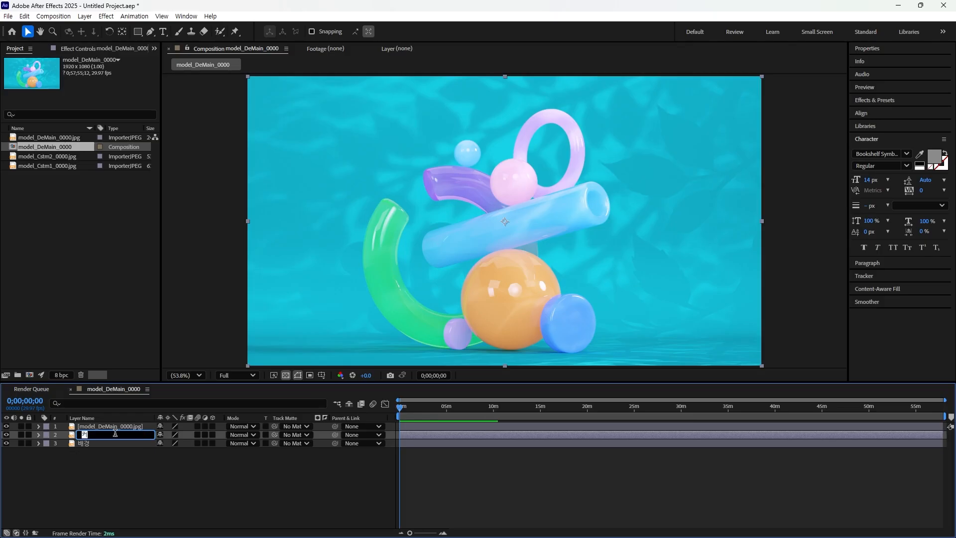
{"action": "key", "text": "Return"}
{"action": "left_click", "coordinate": [116, 426]}
{"action": "key", "text": "Return"}
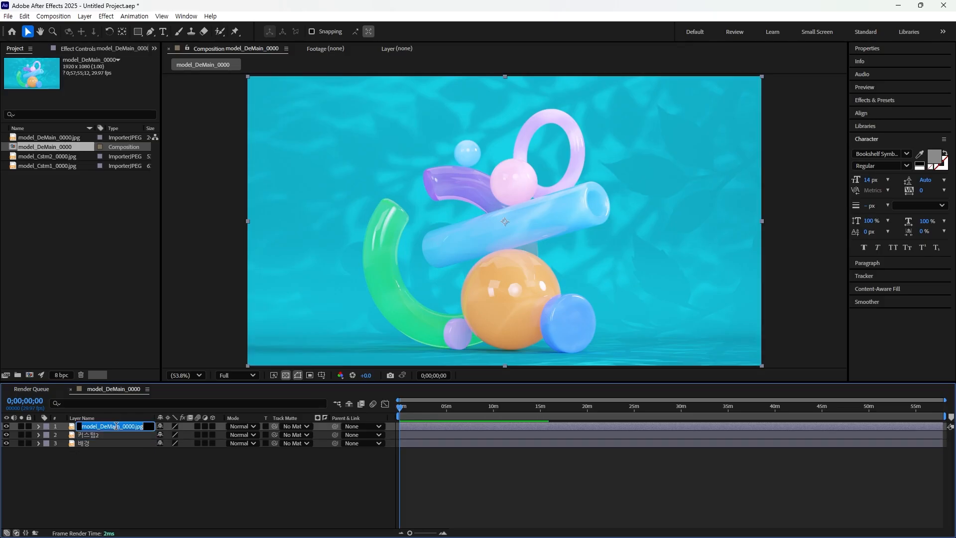
{"action": "type", "text": "커스텀1"}
{"action": "key", "text": "Return"}
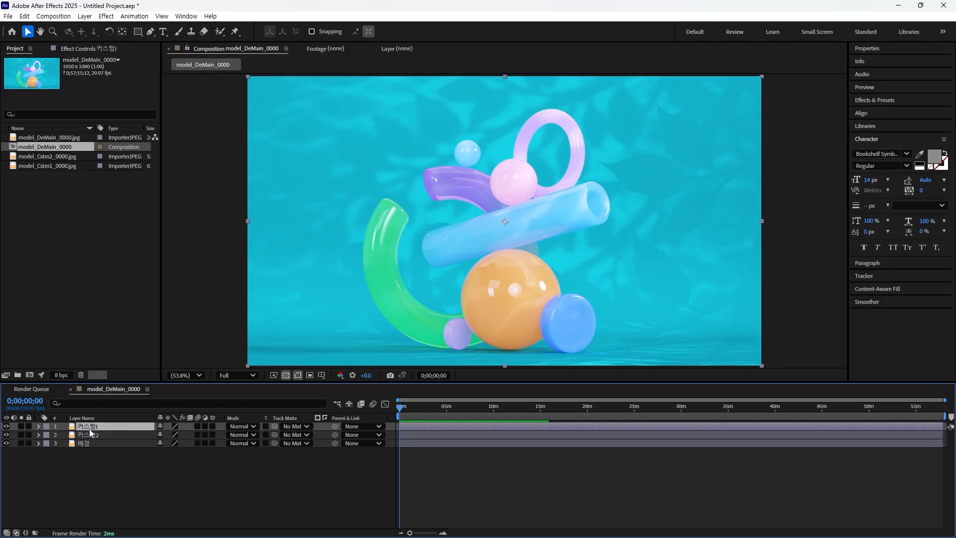
- Add the two Cstm mask images above the render layers, with model_Cstm1_0000.jpg stacked over model_Cstm2_0000.jpg
{"action": "left_click_drag", "start_coordinate": [103, 208], "coordinate": [116, 426]}
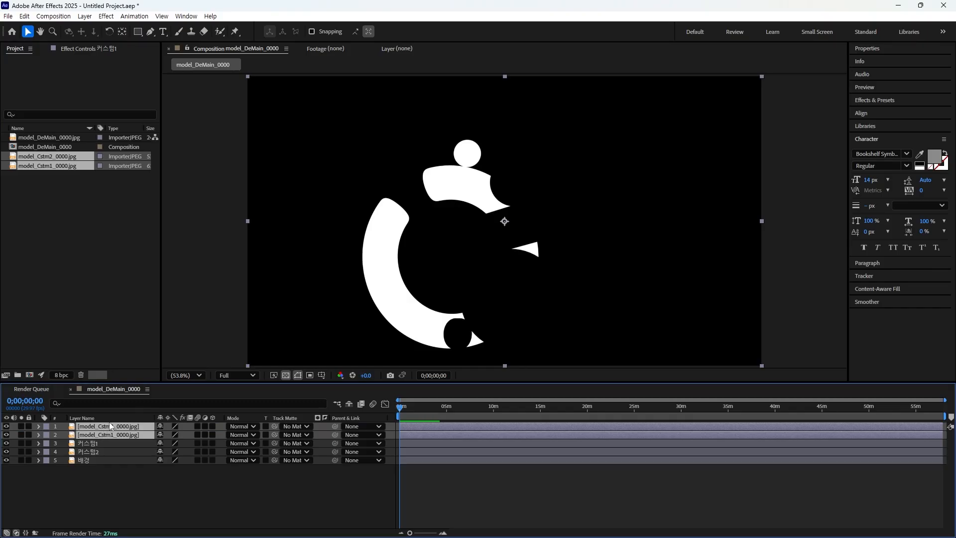
{"action": "left_click", "coordinate": [134, 481]}
{"action": "left_click", "coordinate": [112, 444]}
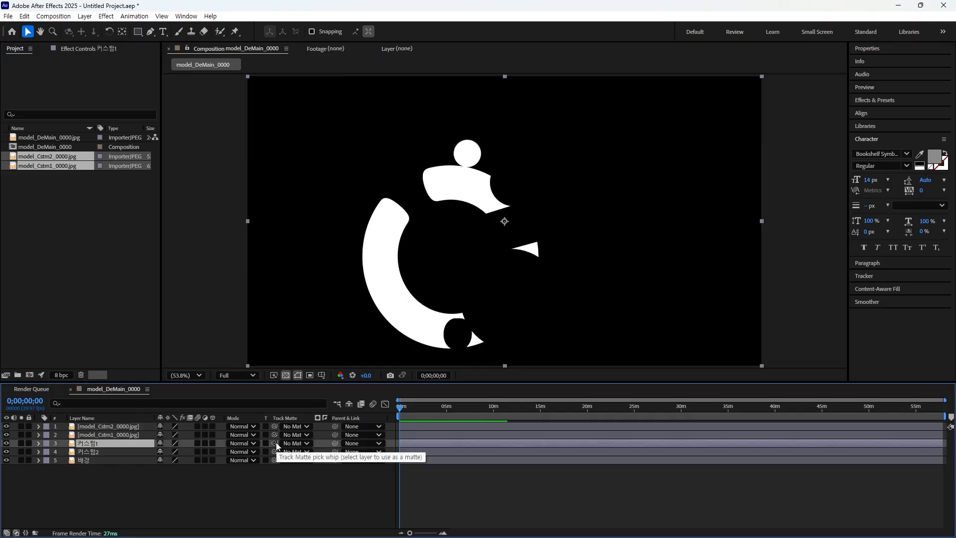
{"action": "left_click_drag", "start_coordinate": [116, 426], "coordinate": [116, 435]}
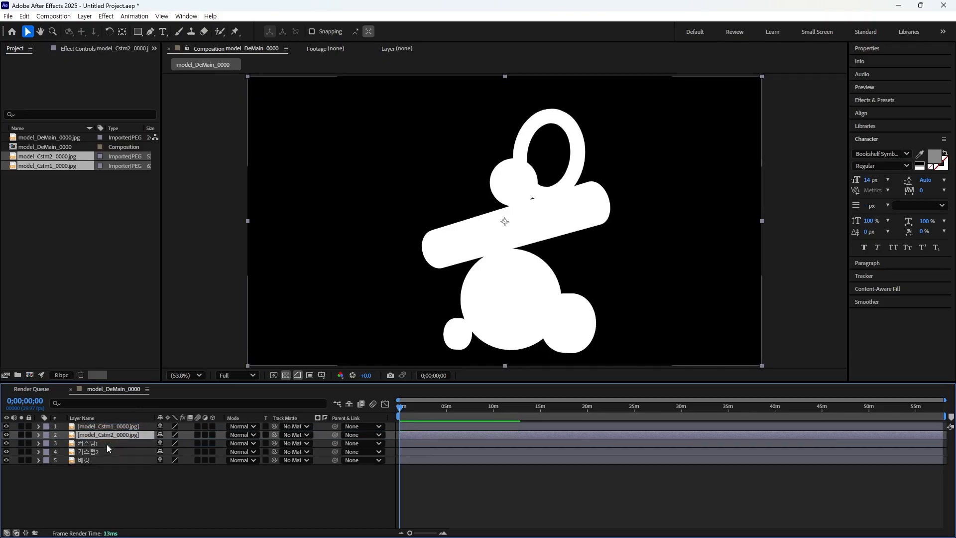
- Move the 커스텀1 layer directly beneath the model_Cstm1_0000.jpg layer
{"action": "left_click", "coordinate": [107, 444]}
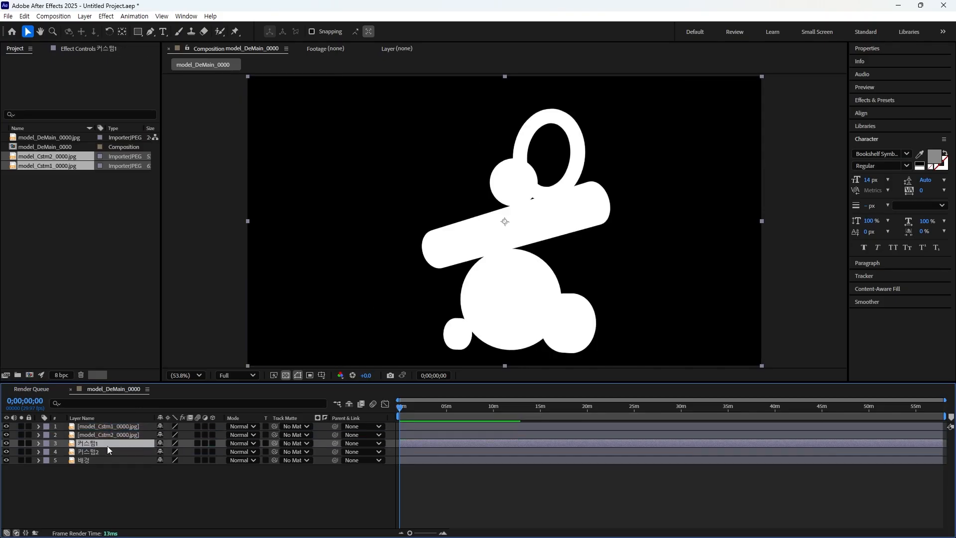
{"action": "left_click_drag", "start_coordinate": [97, 446], "coordinate": [95, 436]}
{"action": "left_click", "coordinate": [96, 428]}
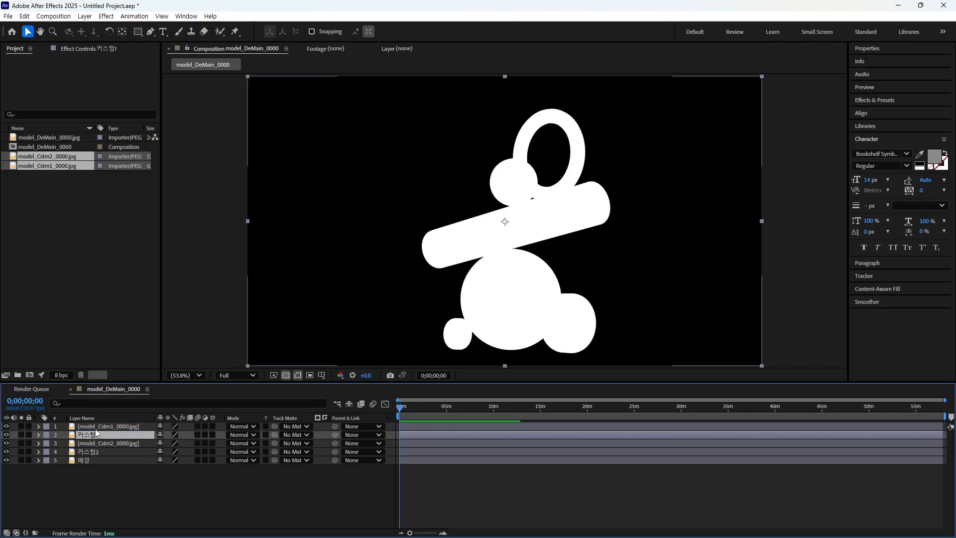
{"action": "mouse_move", "coordinate": [451, 224]}
{"action": "left_mouse_down"}
{"action": "mouse_move", "coordinate": [434, 270]}
{"action": "mouse_move", "coordinate": [466, 211]}
{"action": "mouse_move", "coordinate": [425, 202]}
{"action": "mouse_move", "coordinate": [455, 238]}
{"action": "mouse_move", "coordinate": [466, 211]}
{"action": "mouse_move", "coordinate": [442, 200]}
{"action": "mouse_move", "coordinate": [435, 229]}
{"action": "mouse_move", "coordinate": [435, 218]}
{"action": "mouse_move", "coordinate": [451, 223]}
{"action": "left_mouse_up"}
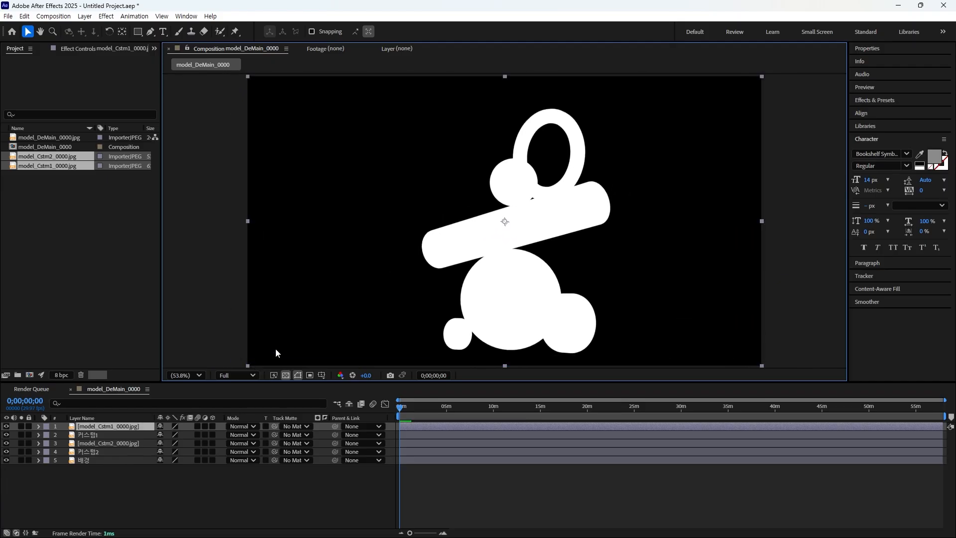
{"action": "left_click", "coordinate": [100, 434]}
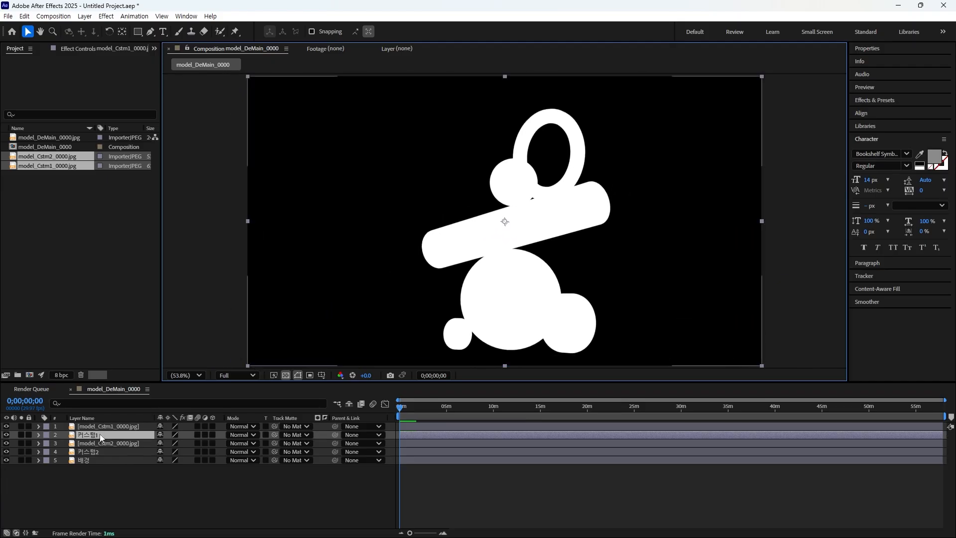
{"action": "left_click", "coordinate": [100, 429]}
{"action": "left_click", "coordinate": [99, 434]}
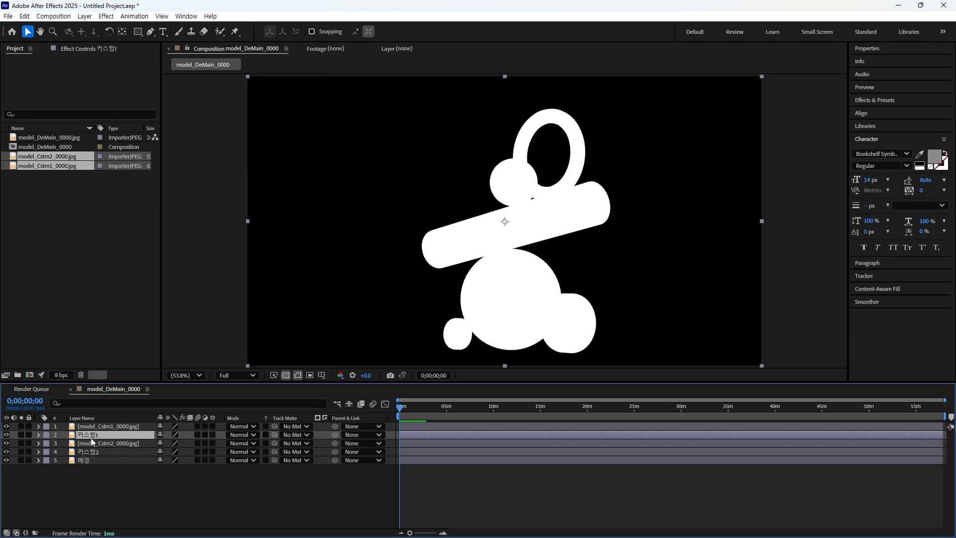
- Solo the 커스텀1 and model_Cstm1_0000.jpg layers in turn, and restack model_Cstm2_0000.jpg above 커스텀1
{"action": "left_click", "coordinate": [22, 436]}
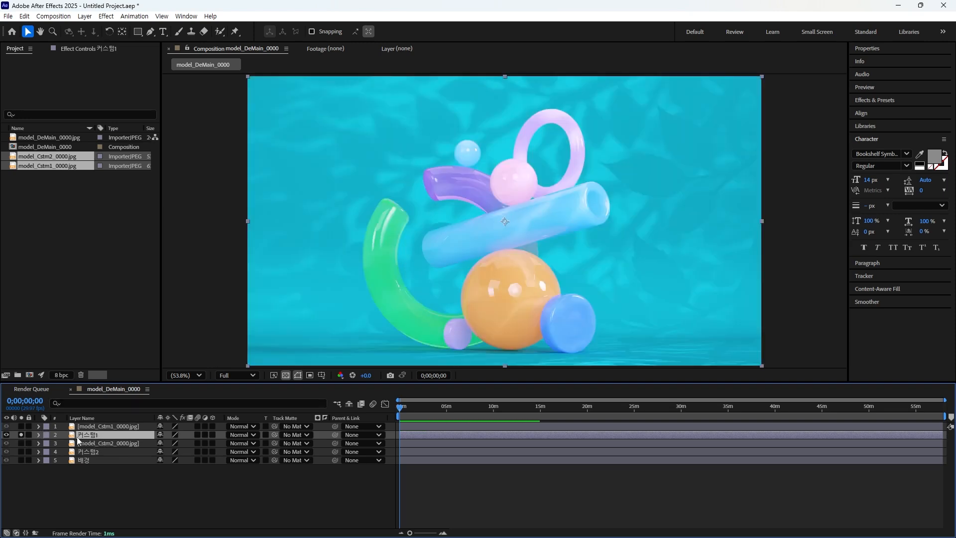
{"action": "left_click", "coordinate": [21, 437]}
{"action": "left_click", "coordinate": [103, 427]}
{"action": "left_click", "coordinate": [21, 427]}
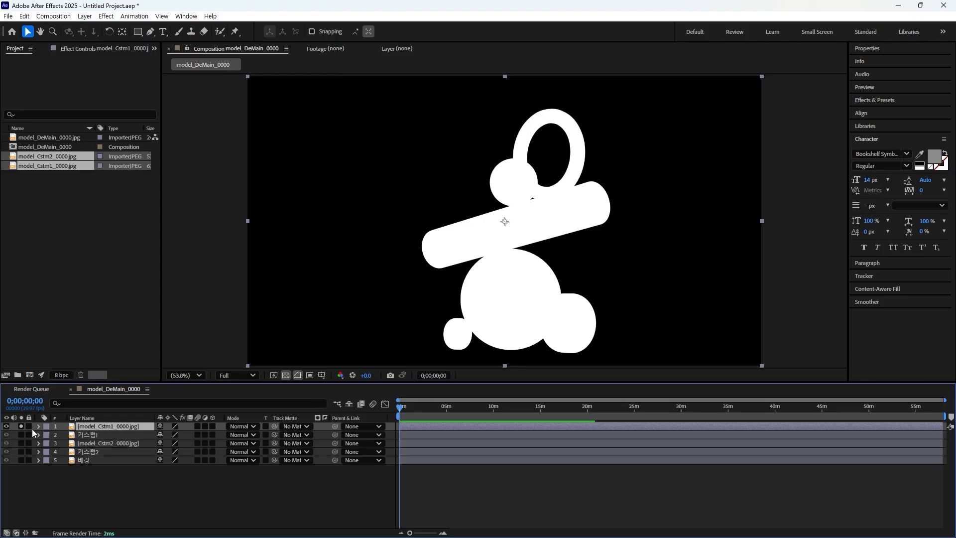
{"action": "left_click", "coordinate": [95, 443], "text": "ctrl"}
{"action": "left_click_drag", "start_coordinate": [95, 430], "coordinate": [96, 436]}
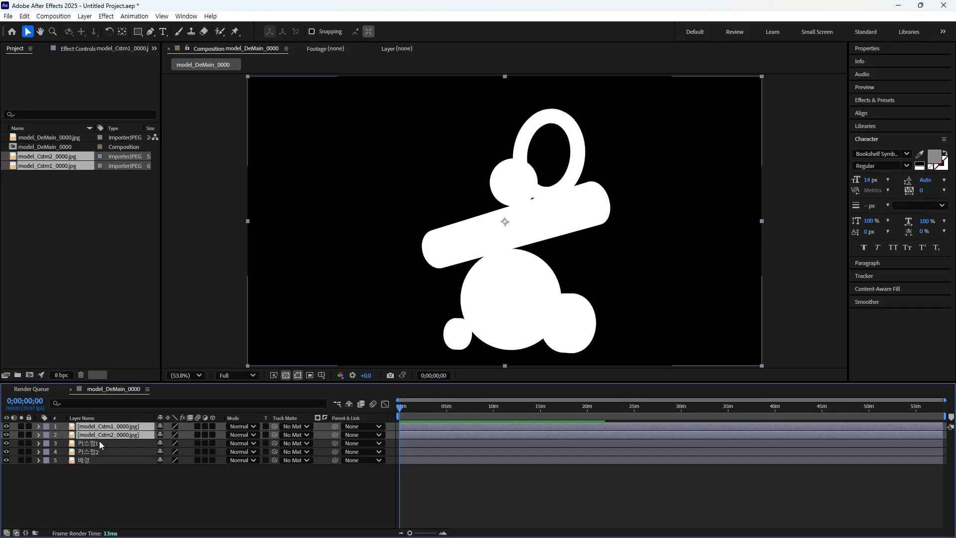
- Assign model_Cstm1_0000.jpg and model_Cstm2_0000.jpg as luma track mattes of the 커스텀1 and 커스텀2 layers respectively
{"action": "left_click", "coordinate": [93, 444]}
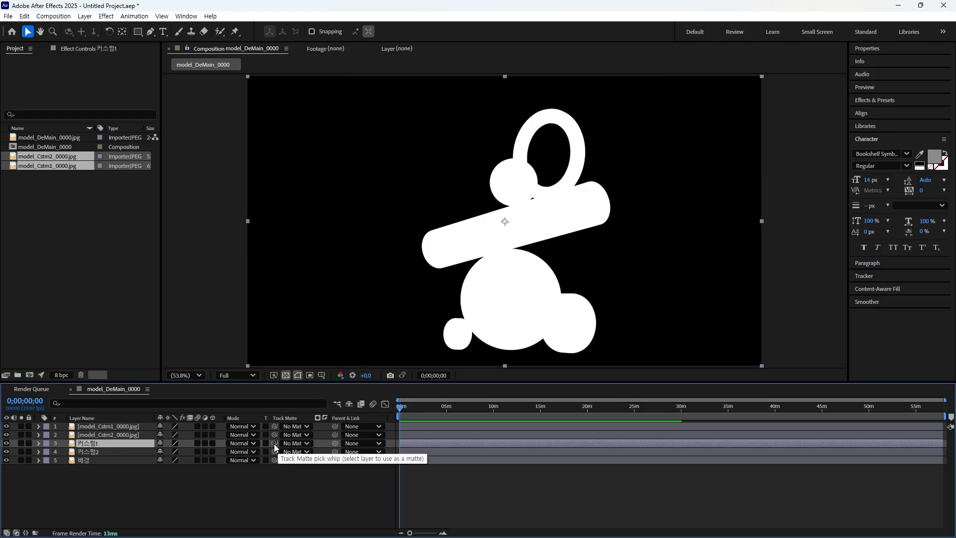
{"action": "left_click_drag", "start_coordinate": [275, 446], "coordinate": [141, 431]}
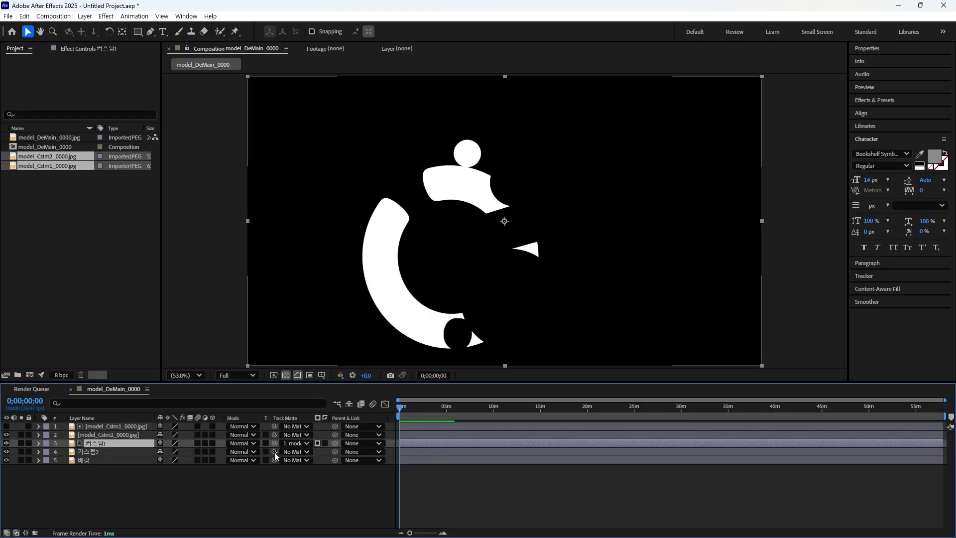
{"action": "left_click_drag", "start_coordinate": [275, 452], "coordinate": [133, 436]}
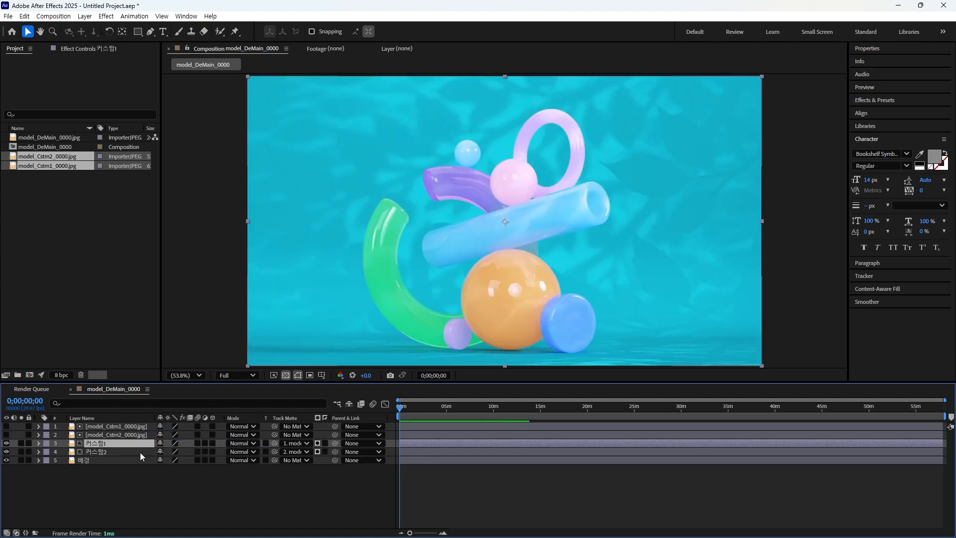
{"action": "left_click", "coordinate": [318, 443]}
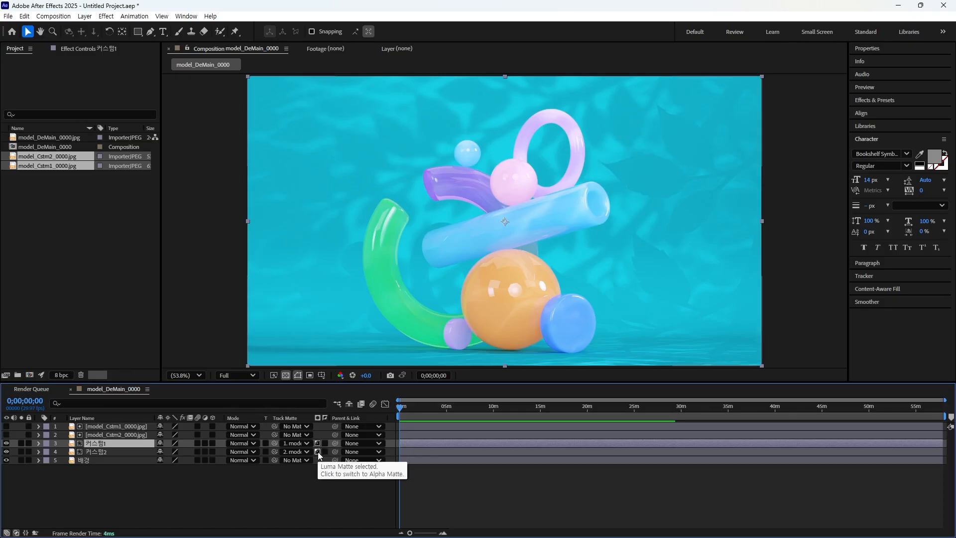
{"action": "left_click", "coordinate": [318, 452]}
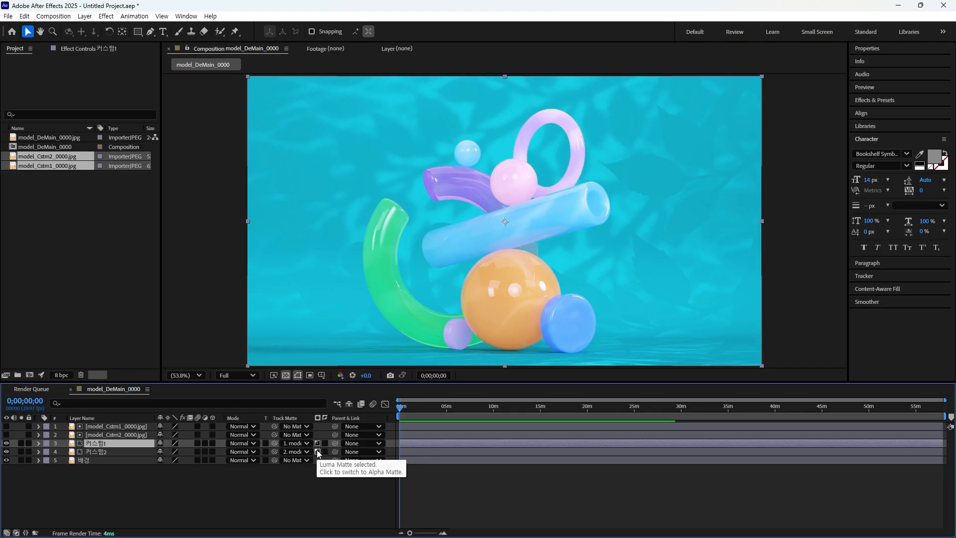
- Briefly show the model_Cstm1_0000.jpg matte and solo the 커스텀1 and 커스텀2 layers in turn to check the cutouts
{"action": "left_click", "coordinate": [6, 427]}
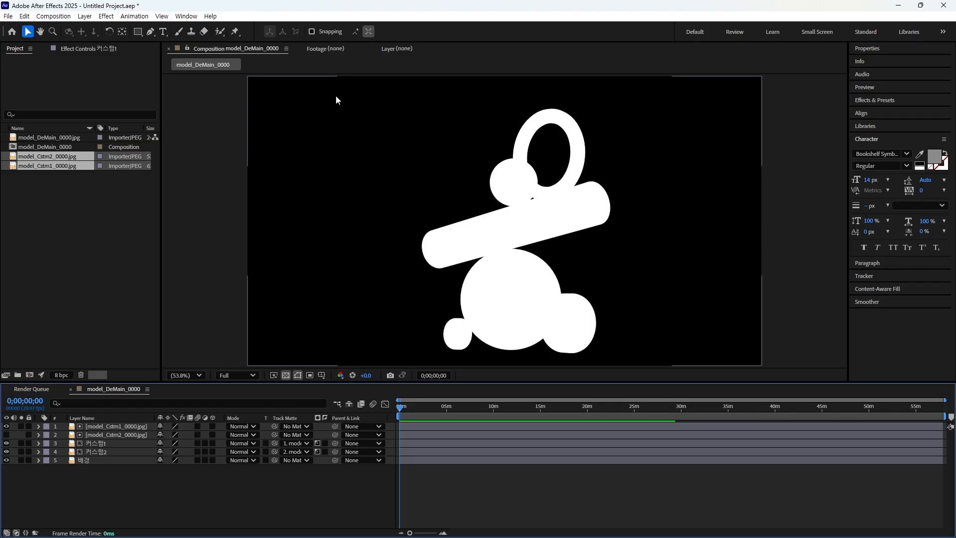
{"action": "left_click", "coordinate": [6, 426]}
{"action": "left_click", "coordinate": [122, 443]}
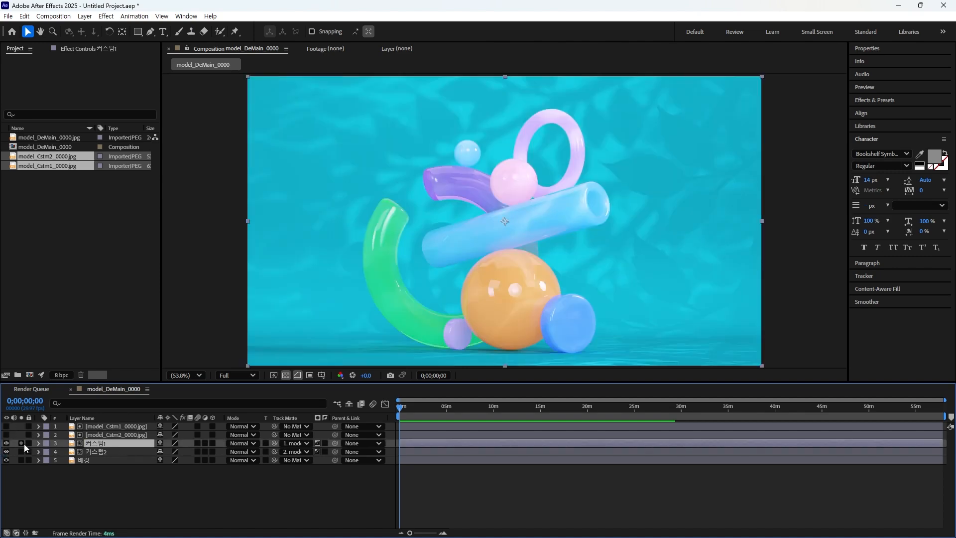
{"action": "left_click", "coordinate": [23, 444]}
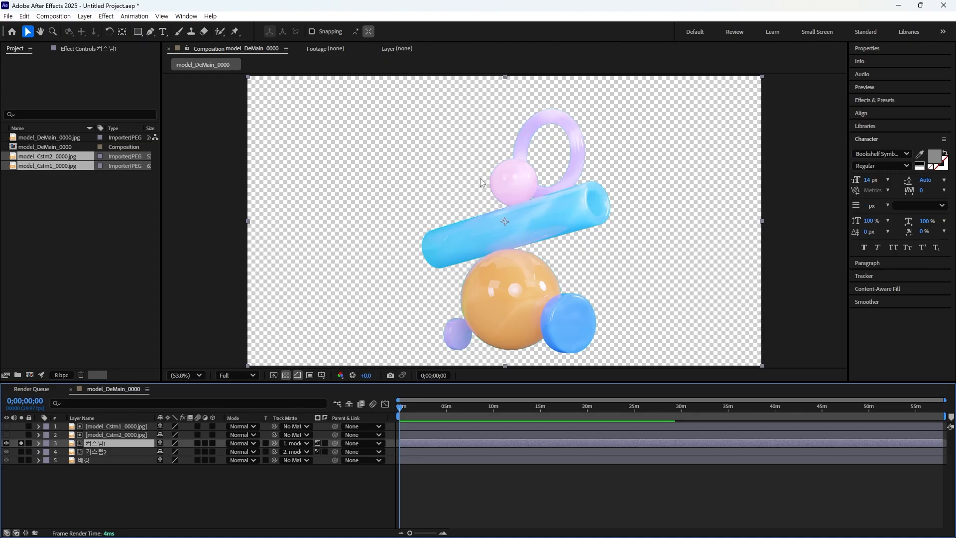
{"action": "left_click", "coordinate": [21, 443]}
{"action": "left_click", "coordinate": [22, 451]}
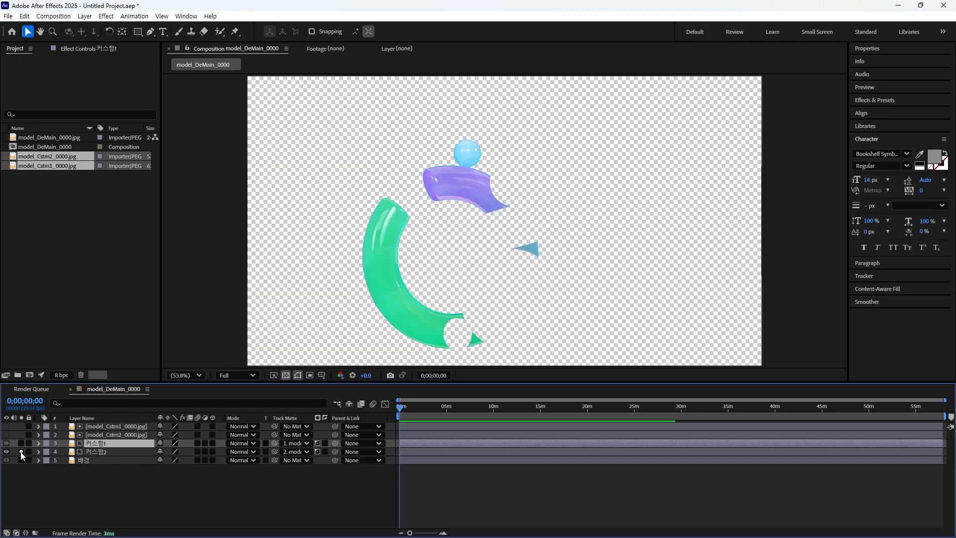
{"action": "left_click", "coordinate": [21, 452]}
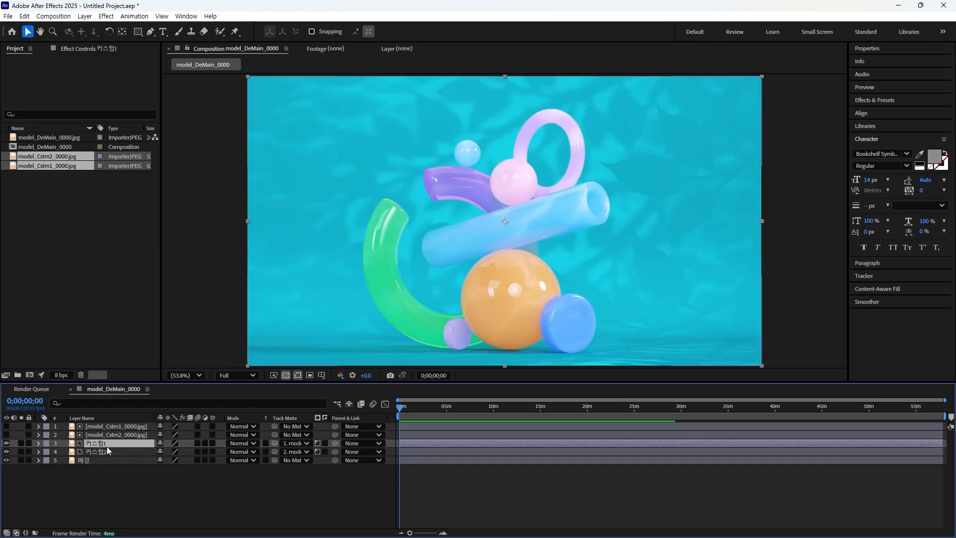
- Move 커스텀1 beneath model_Cstm1_0000.jpg and pre-compose the two layers as custom1
{"action": "left_click_drag", "start_coordinate": [106, 446], "coordinate": [110, 433]}
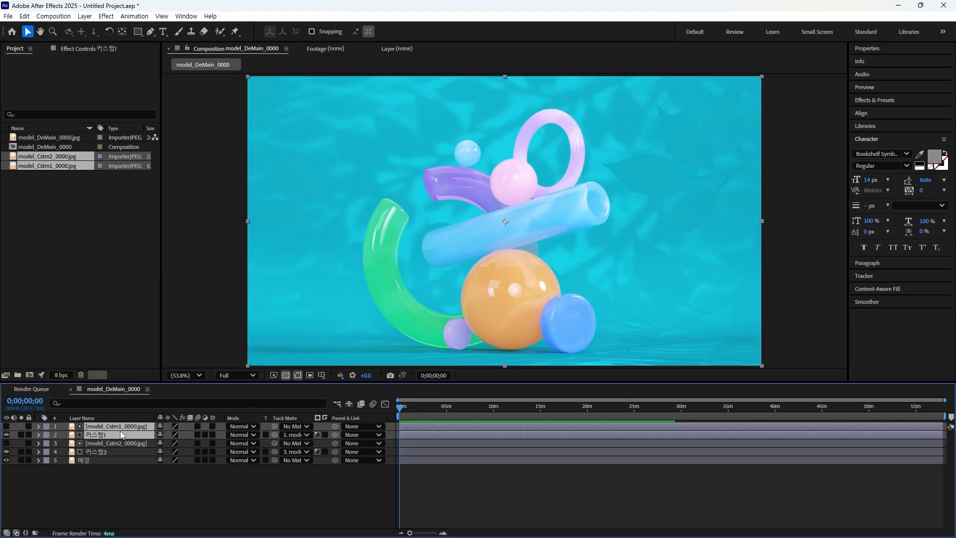
{"action": "right_click", "coordinate": [145, 427]}
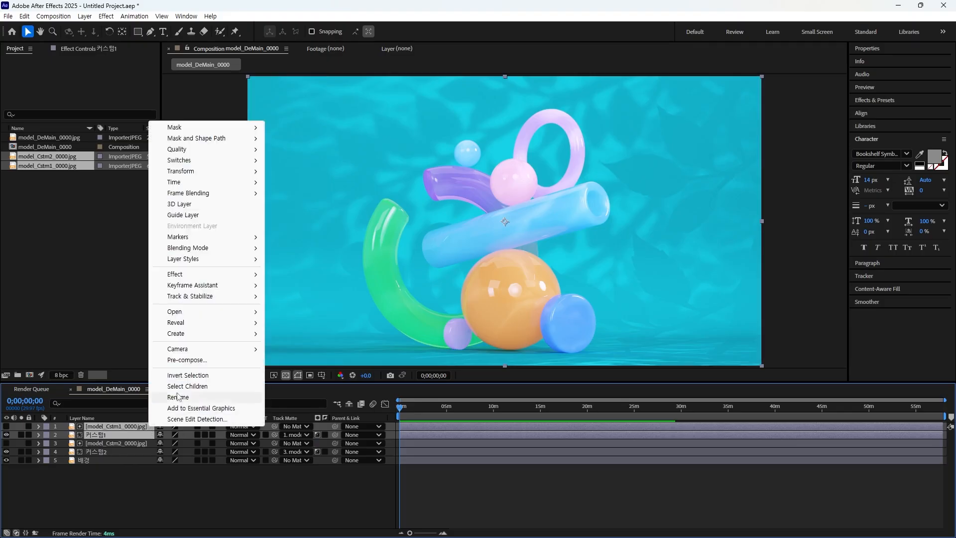
{"action": "left_click", "coordinate": [202, 362]}
{"action": "type", "text": "ㅊ"}
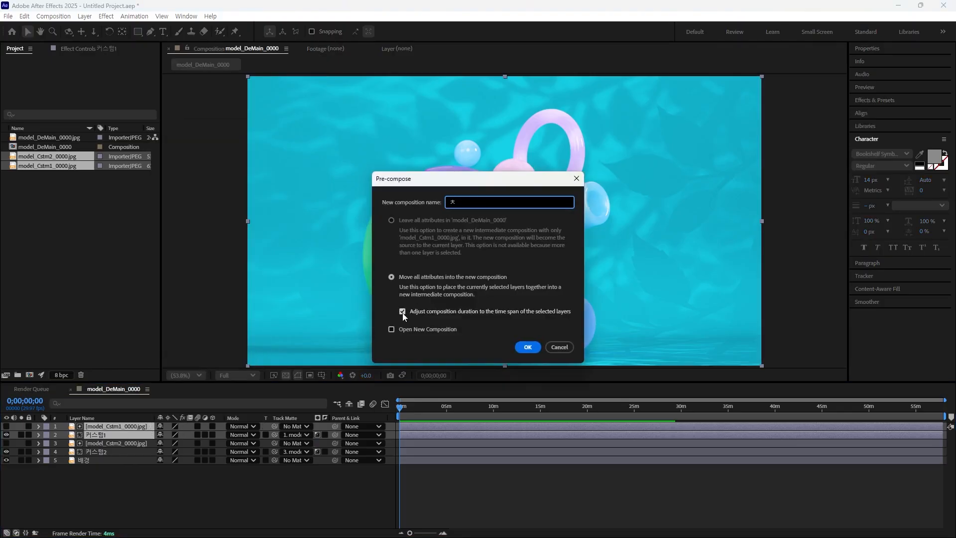
{"action": "type", "text": "cu"}
{"action": "key", "text": "BackSpace"}
{"action": "key", "text": "BackSpace"}
{"action": "key", "text": "BackSpace"}
{"action": "key", "text": "BackSpace"}
{"action": "key", "text": "BackSpace"}
{"action": "key", "text": "BackSpace"}
{"action": "key", "text": "BackSpace"}
{"action": "type", "text": "custom"}
{"action": "key", "text": "Return"}
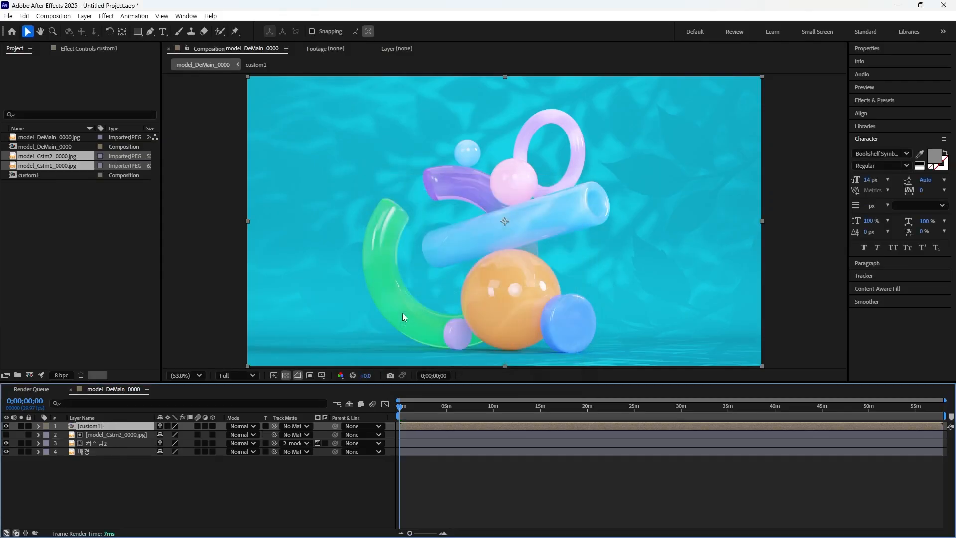
- Pre-compose the model_Cstm2_0000.jpg and 커스텀2 layers as custom2
{"action": "left_click", "coordinate": [141, 436]}
{"action": "right_click", "coordinate": [145, 437]}
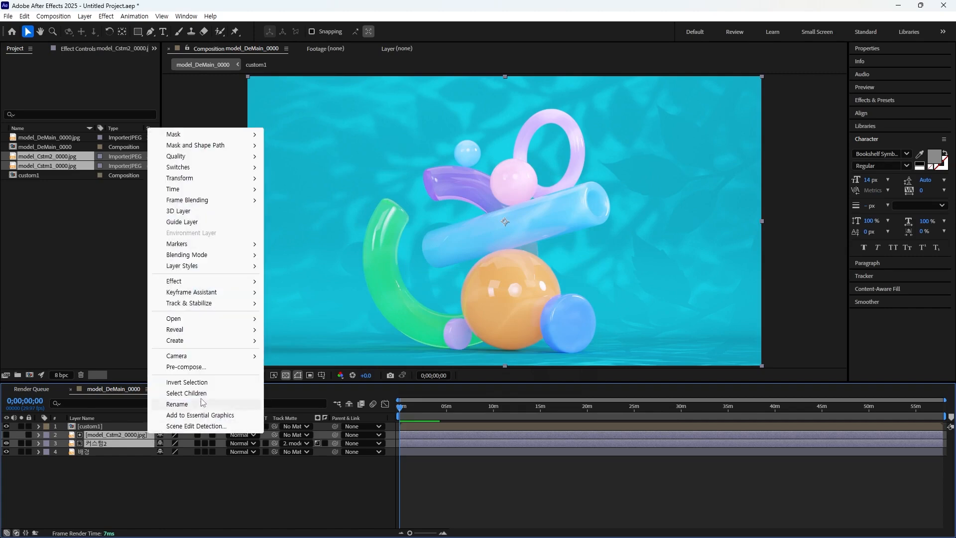
{"action": "left_click", "coordinate": [184, 367]}
{"action": "type", "text": "cu"}
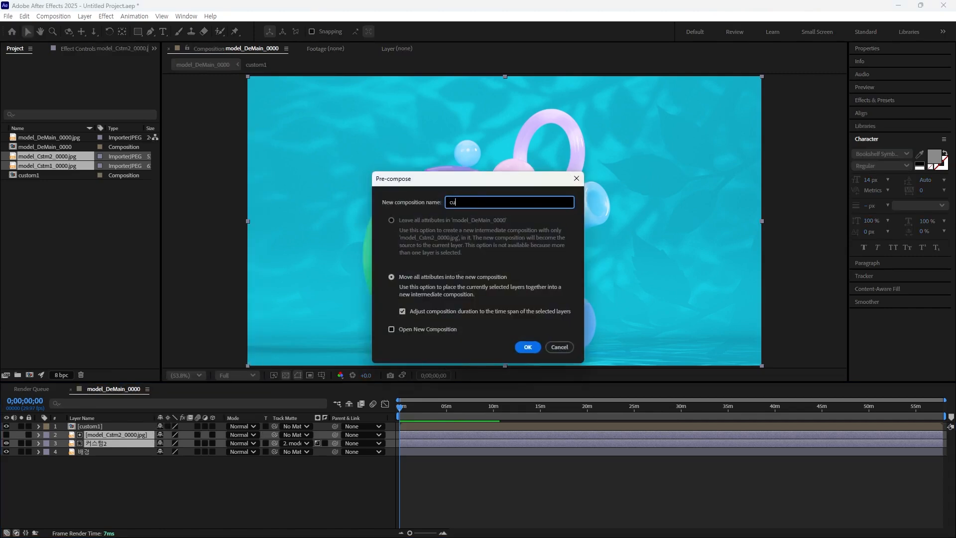
{"action": "type", "text": "stom2"}
{"action": "key", "text": "Return"}
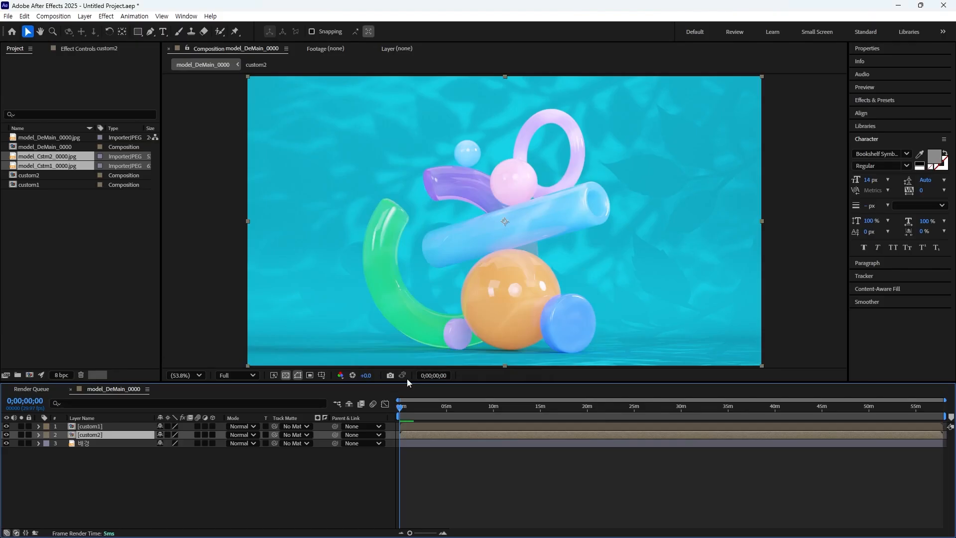
- Solo the custom1 layer to inspect its masked objects
{"action": "left_click", "coordinate": [95, 426]}
{"action": "mouse_move", "coordinate": [494, 292]}
{"action": "left_mouse_down"}
{"action": "mouse_move", "coordinate": [547, 230]}
{"action": "mouse_move", "coordinate": [661, 335]}
{"action": "mouse_move", "coordinate": [274, 291]}
{"action": "mouse_move", "coordinate": [624, 269]}
{"action": "mouse_move", "coordinate": [426, 277]}
{"action": "mouse_move", "coordinate": [481, 286]}
{"action": "left_mouse_up"}
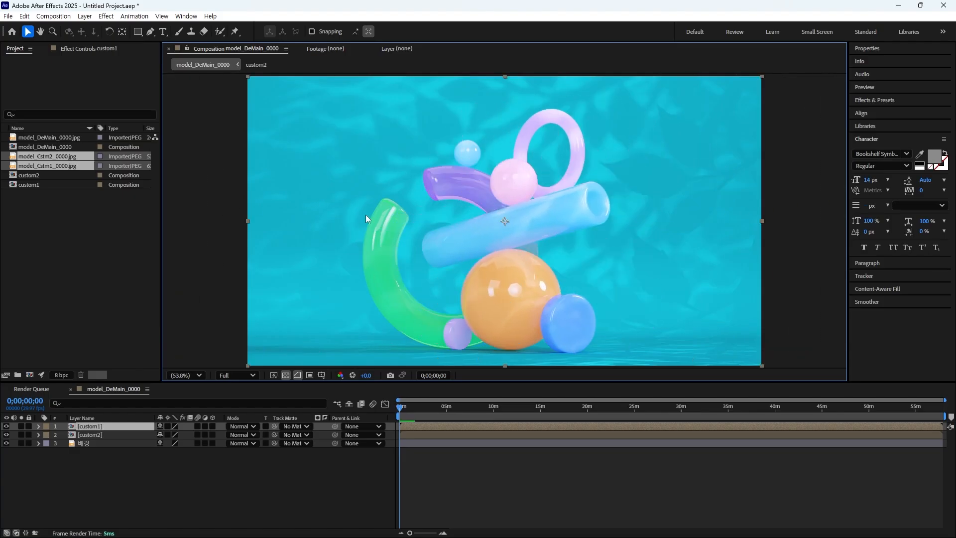
{"action": "left_click", "coordinate": [21, 427]}
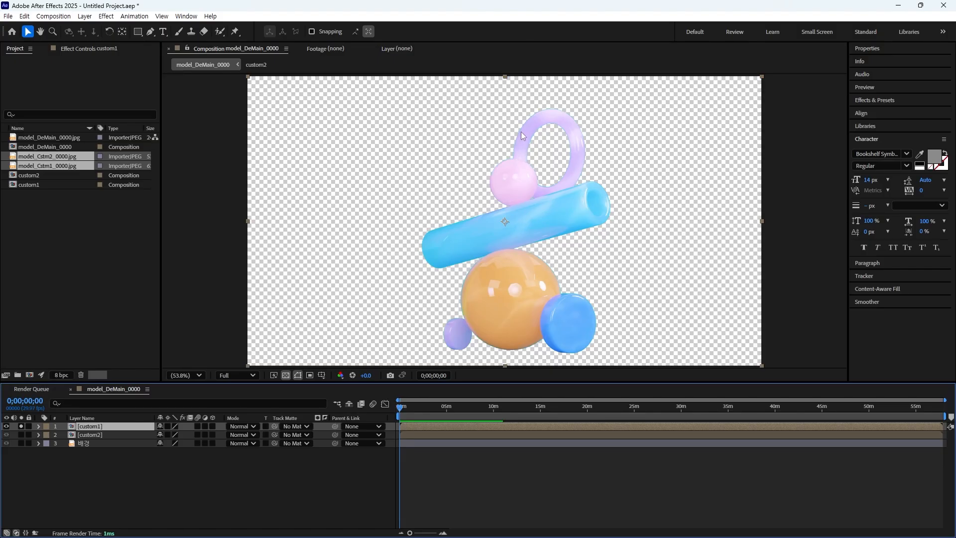
- Examine the edges of the isolated custom1 cutout up close, then restore the full composition view by unsoloing the layer
{"action": "scroll", "coordinate": [498, 149], "scroll_direction": "up", "scroll_amount": 6}
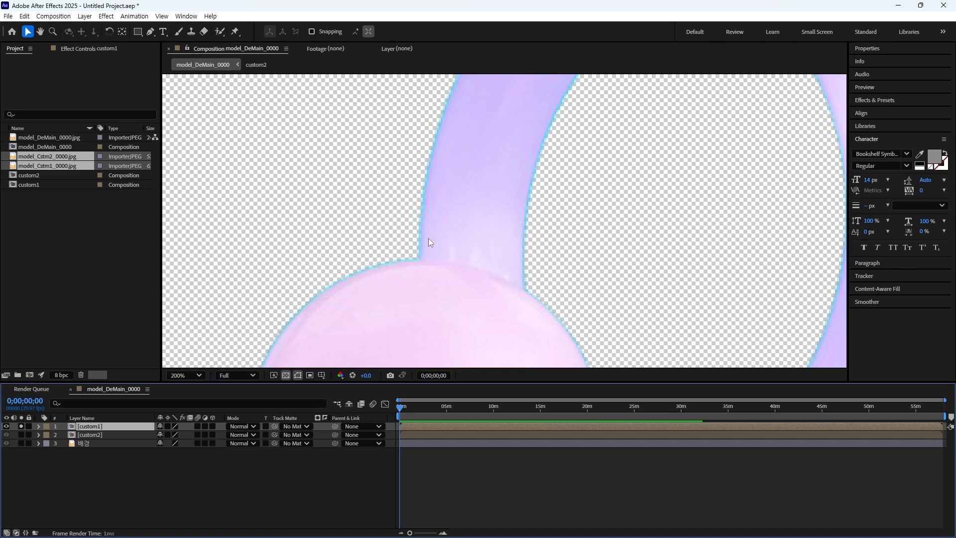
{"action": "scroll", "coordinate": [429, 238], "scroll_direction": "down", "scroll_amount": 6}
{"action": "key", "text": "space"}
{"action": "left_click_drag", "start_coordinate": [480, 319], "coordinate": [471, 258]}
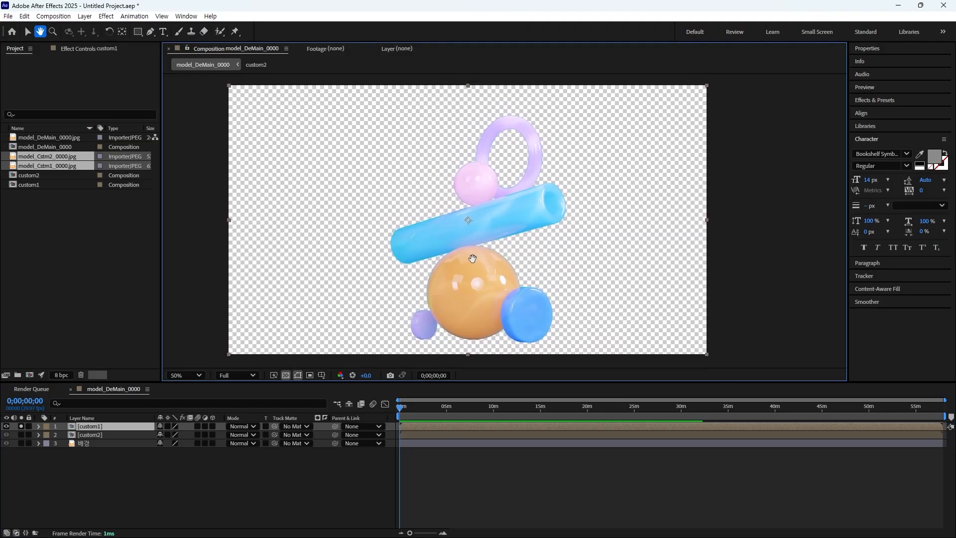
{"action": "left_click", "coordinate": [21, 427]}
{"action": "left_click", "coordinate": [280, 496]}
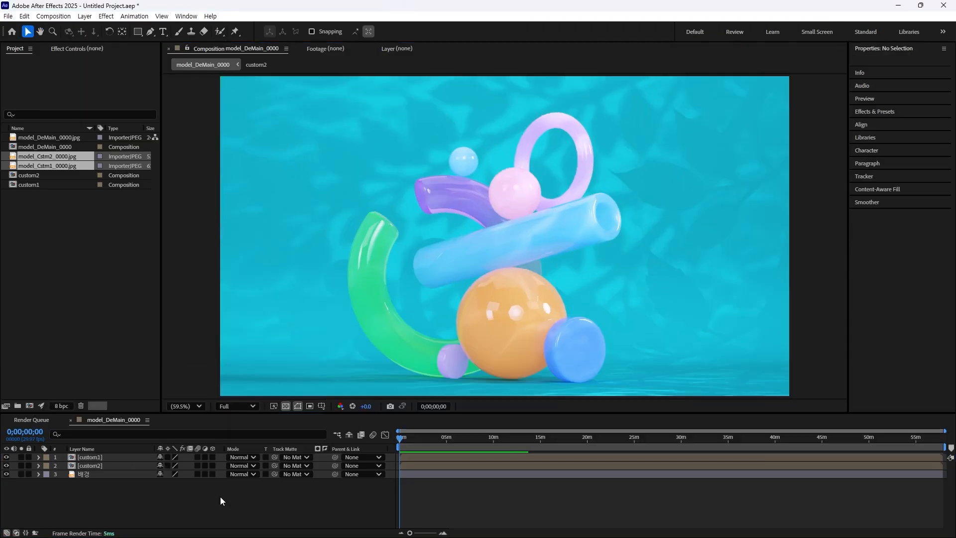
- Add the white text HELLO over the upper part of the render and set its tracking to -17
{"action": "left_click", "coordinate": [163, 32]}
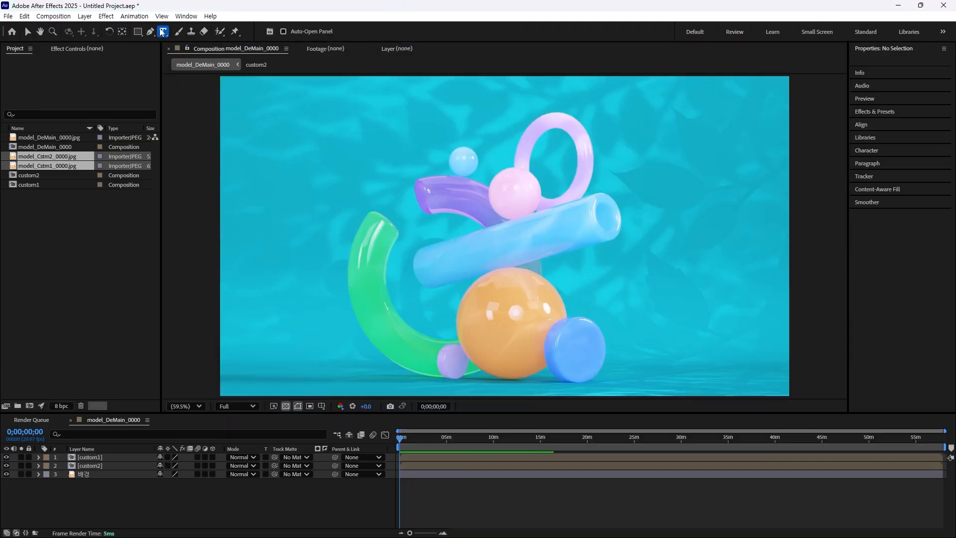
{"action": "left_click", "coordinate": [371, 176]}
{"action": "type", "text": "HELLO"}
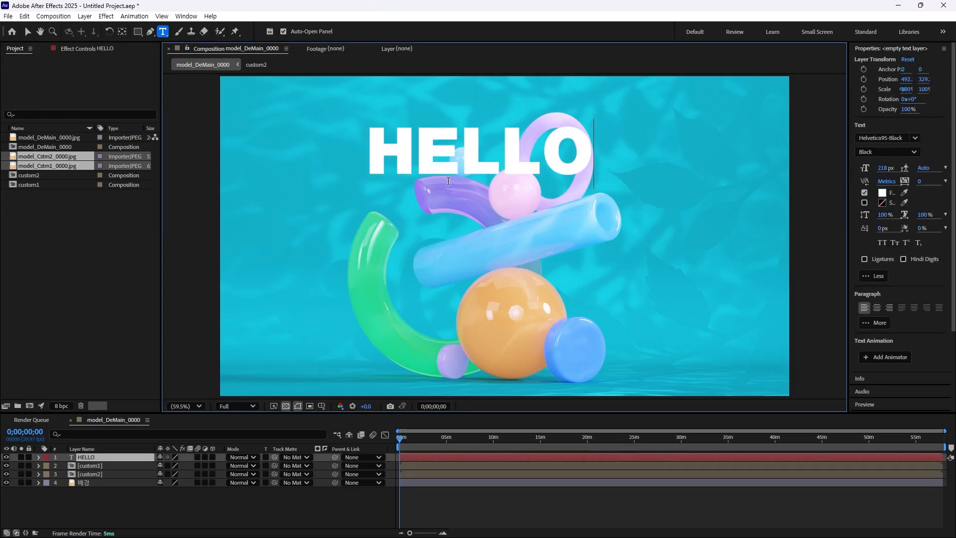
{"action": "left_click", "coordinate": [28, 32]}
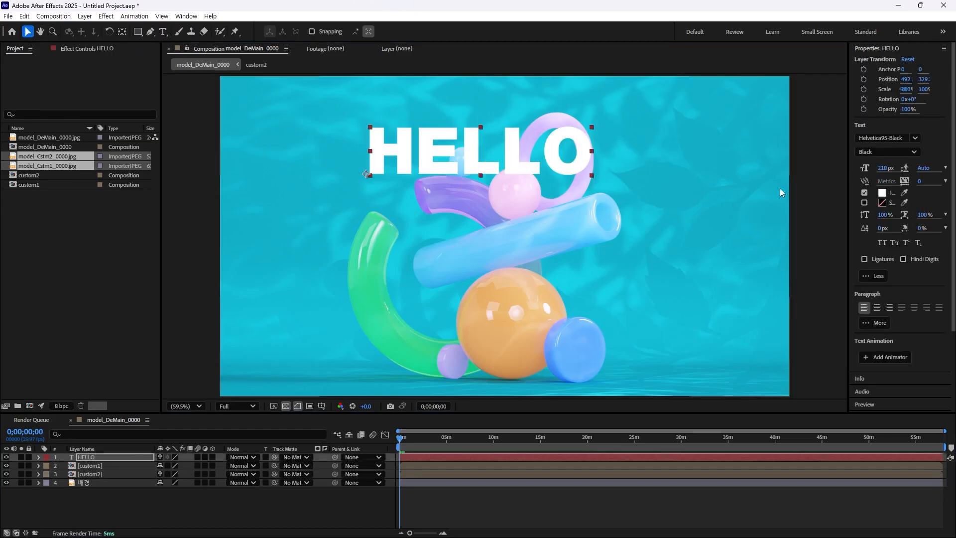
{"action": "left_click_drag", "start_coordinate": [920, 181], "coordinate": [912, 181]}
- Duplicate the HELLO text, place the copy across the middle of the composition and change its wording to THINKING
{"action": "left_click_drag", "start_coordinate": [460, 168], "coordinate": [592, 251]}
{"action": "key", "text": "ctrl+d"}
{"action": "double_click", "coordinate": [621, 248]}
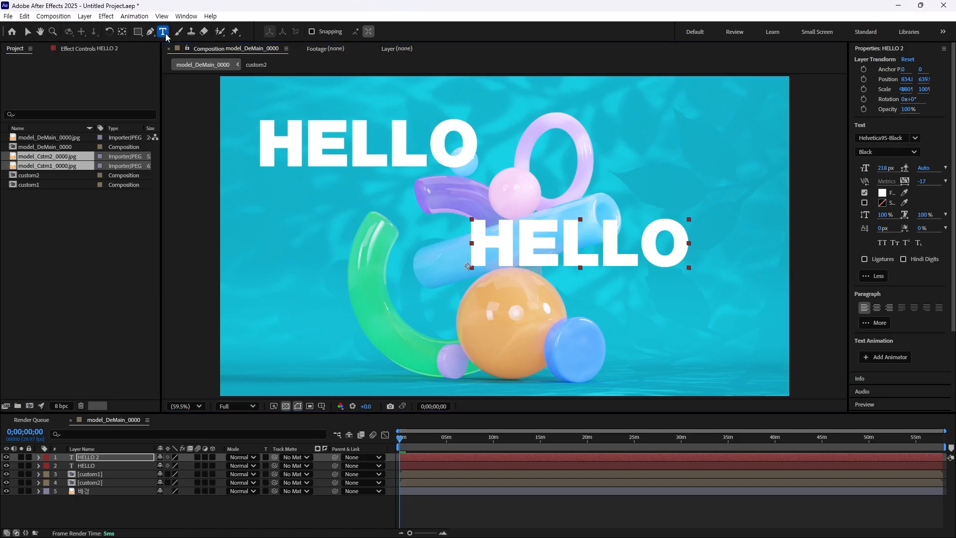
{"action": "type", "text": "THI"}
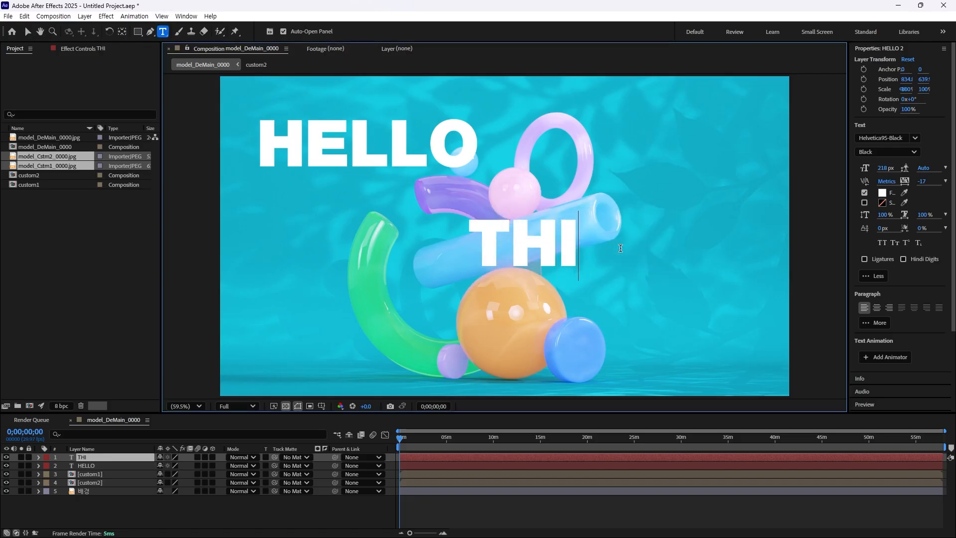
{"action": "type", "text": "NKING"}
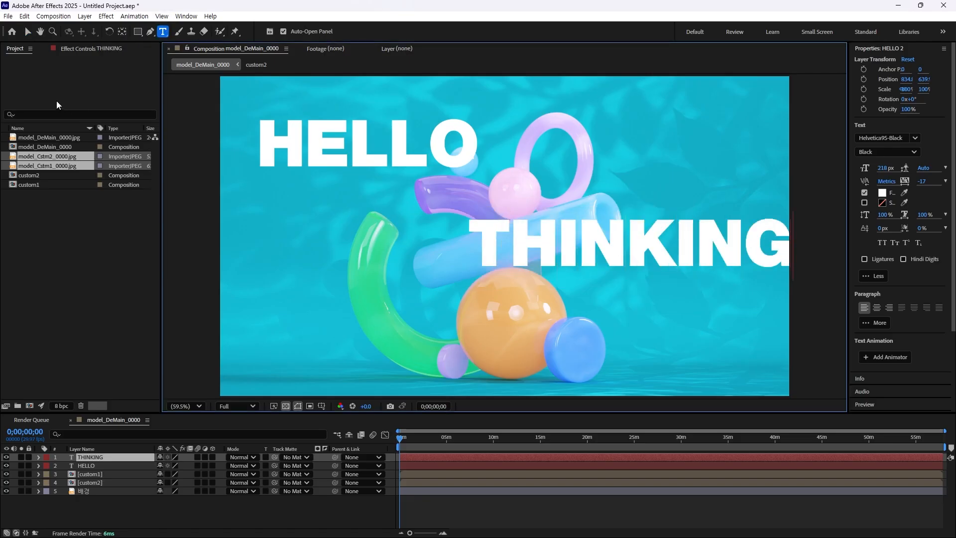
{"action": "left_click", "coordinate": [28, 32]}
- Duplicate the THINKING text into the lower part of the composition and change the copy's wording to FROG
{"action": "left_click_drag", "start_coordinate": [618, 255], "coordinate": [402, 343]}
{"action": "key", "text": "ctrl+d"}
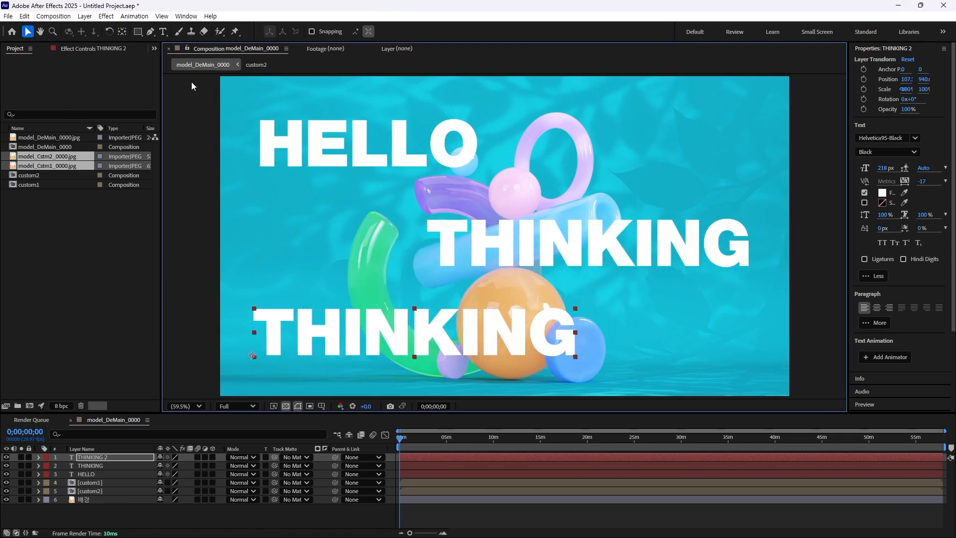
{"action": "left_click", "coordinate": [163, 32]}
{"action": "double_click", "coordinate": [430, 340]}
{"action": "type", "text": "FRO"}
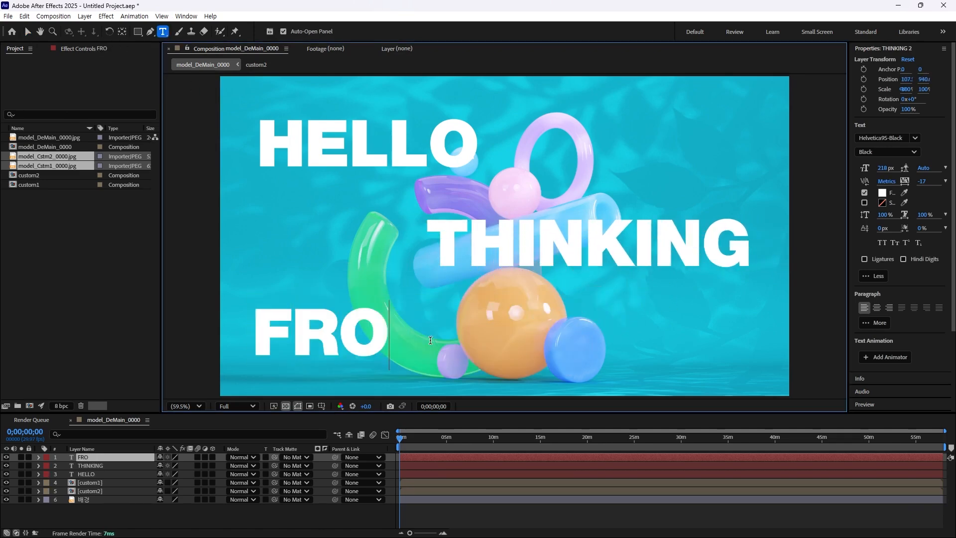
{"action": "type", "text": "G"}
{"action": "left_click", "coordinate": [27, 32]}
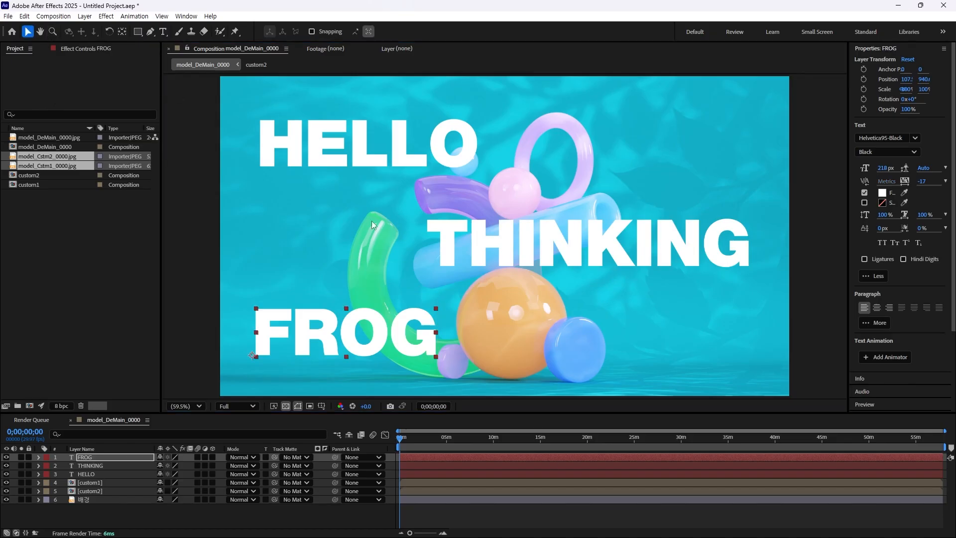
- Nudge the FROG text 80 px to the right until it reaches the orange sphere
{"action": "key", "text": "shift+Right"}
{"action": "key", "text": "shift+Right"}
{"action": "key", "text": "shift+Right"}
{"action": "key", "text": "shift+Right"}
{"action": "key", "text": "shift+Right"}
{"action": "key", "text": "shift+Right"}
{"action": "key", "text": "shift+Right"}
{"action": "key", "text": "shift+Right"}
{"action": "left_click", "coordinate": [453, 515]}
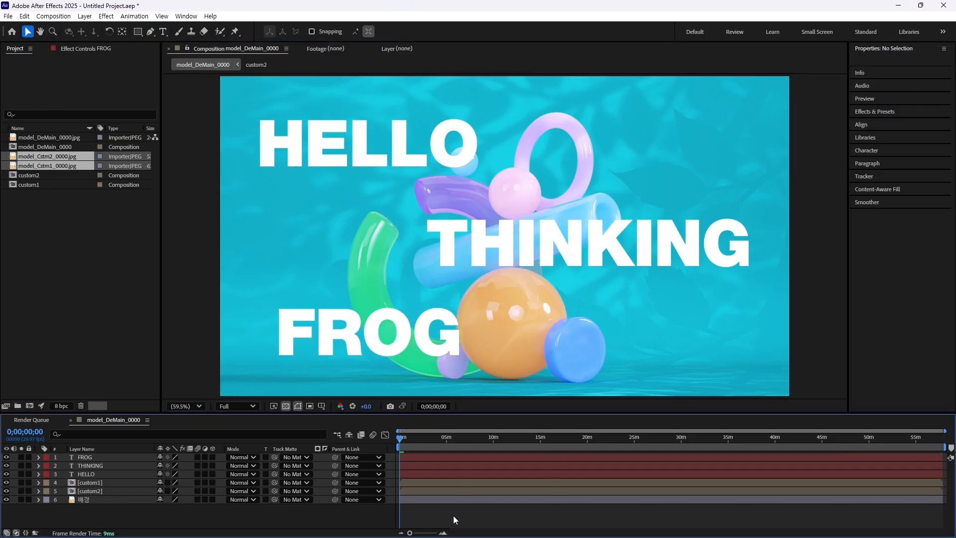
- Configure the Pen tool to draw shapes with no fill and a solid white stroke
{"action": "left_click", "coordinate": [150, 31]}
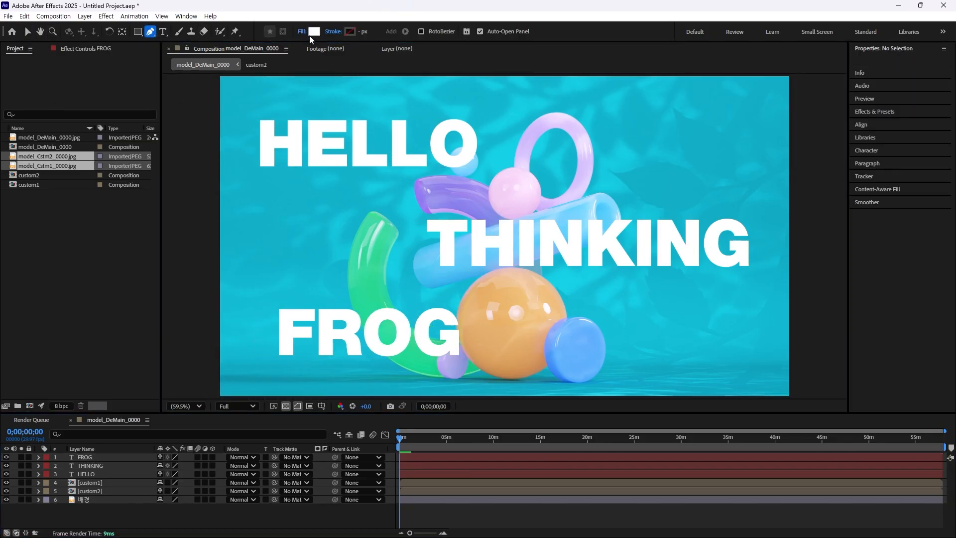
{"action": "left_click", "coordinate": [313, 32], "text": "alt"}
{"action": "left_click", "coordinate": [350, 31], "text": "alt"}
{"action": "left_click", "coordinate": [350, 32]}
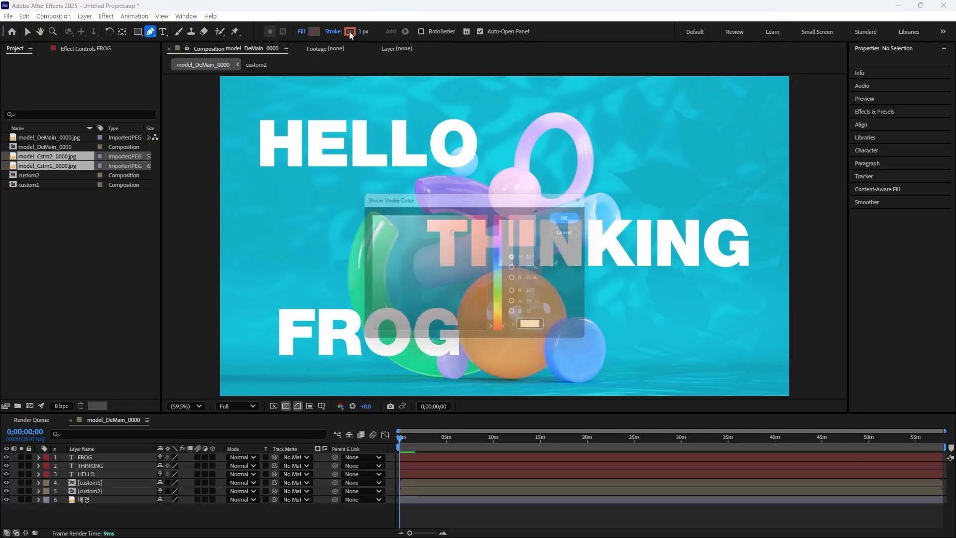
{"action": "left_click_drag", "start_coordinate": [398, 224], "coordinate": [367, 189]}
{"action": "left_click", "coordinate": [573, 214]}
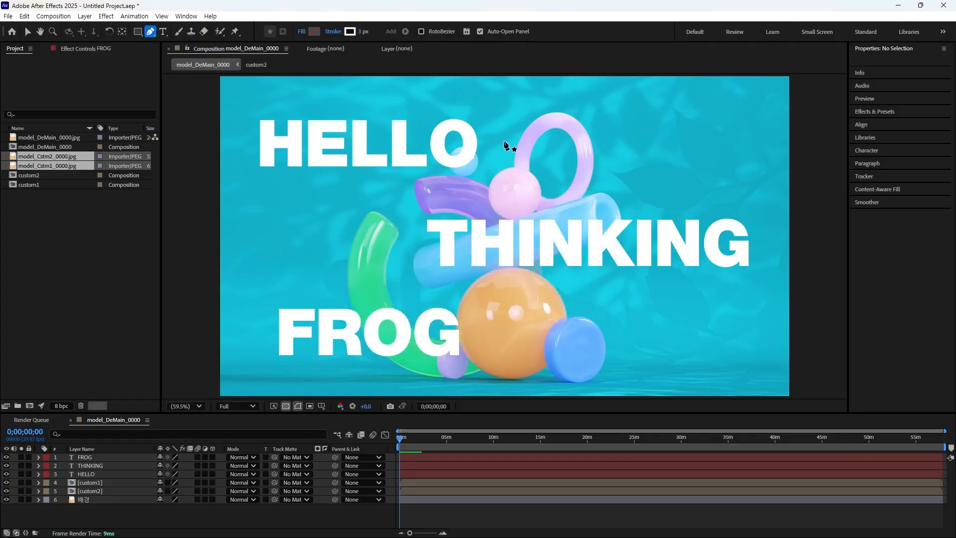
- Draw a straight horizontal line across the ring, extending rightward from HELLO, and set its stroke width to 10 px
{"action": "left_click", "coordinate": [503, 141]}
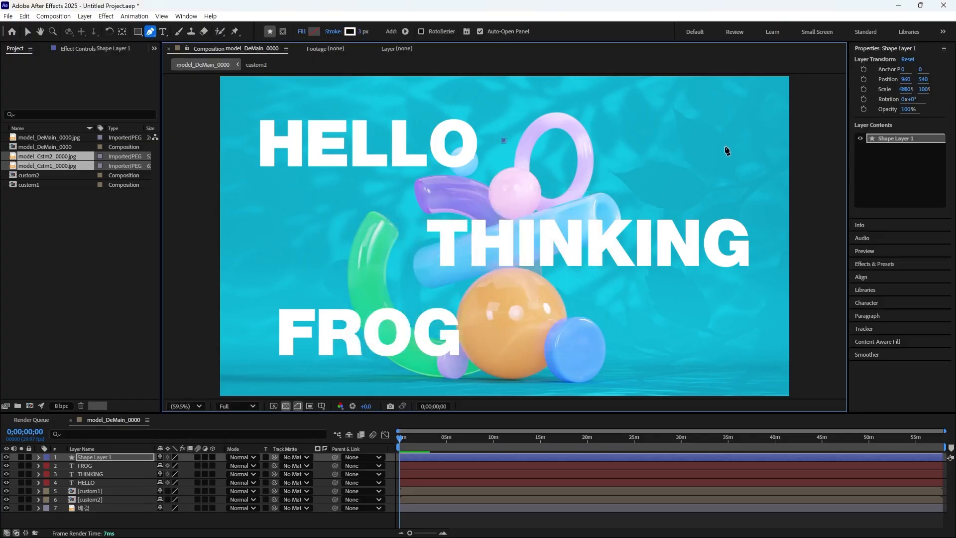
{"action": "left_click", "coordinate": [723, 141]}
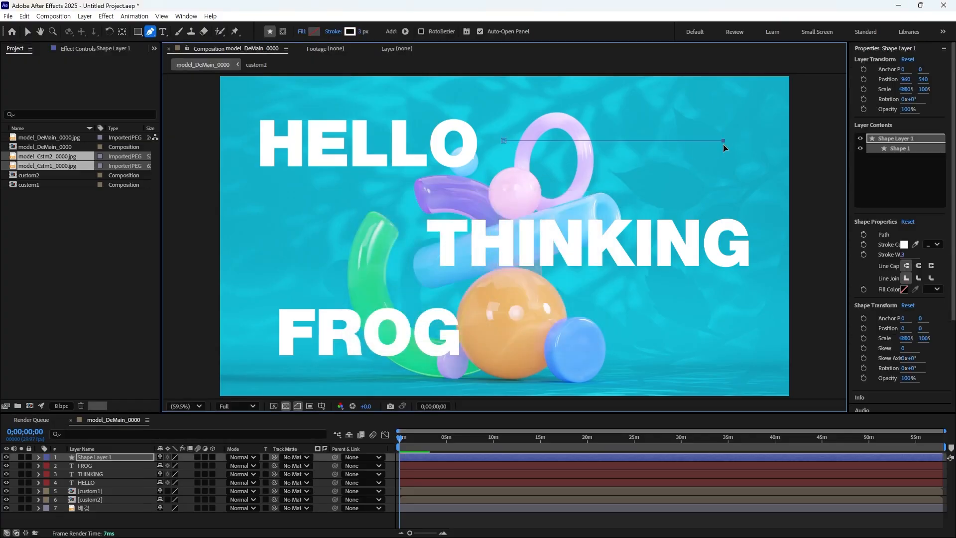
{"action": "left_click", "coordinate": [363, 32]}
{"action": "type", "text": "10"}
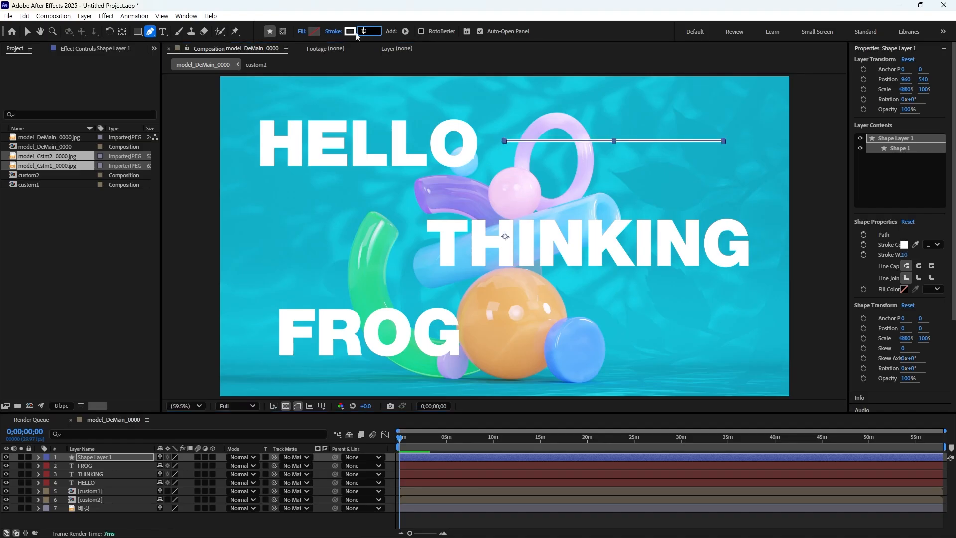
{"action": "left_click", "coordinate": [27, 31]}
- Center the line layer's anchor point on its content and nudge the line slightly left to align it with HELLO
{"action": "left_click", "coordinate": [129, 458]}
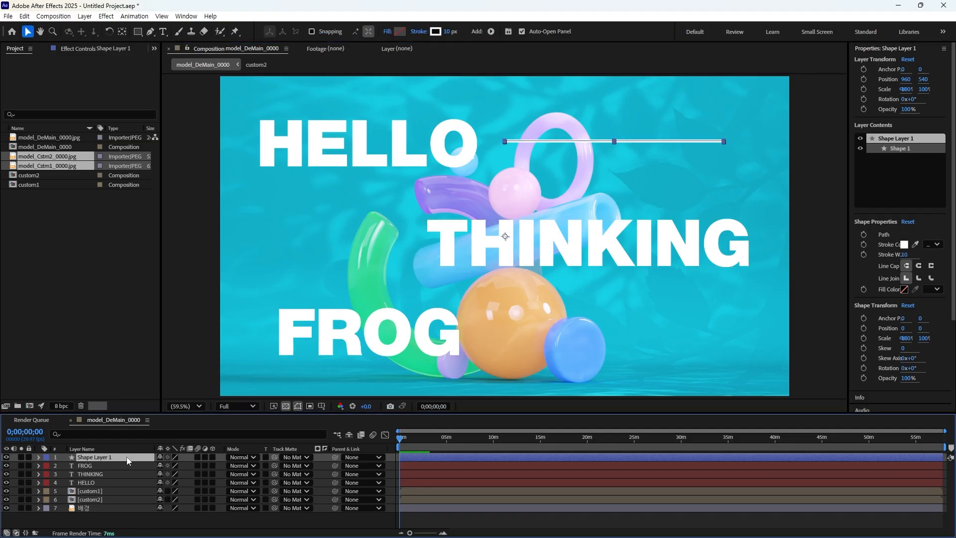
{"action": "key", "text": "ctrl+alt+Home"}
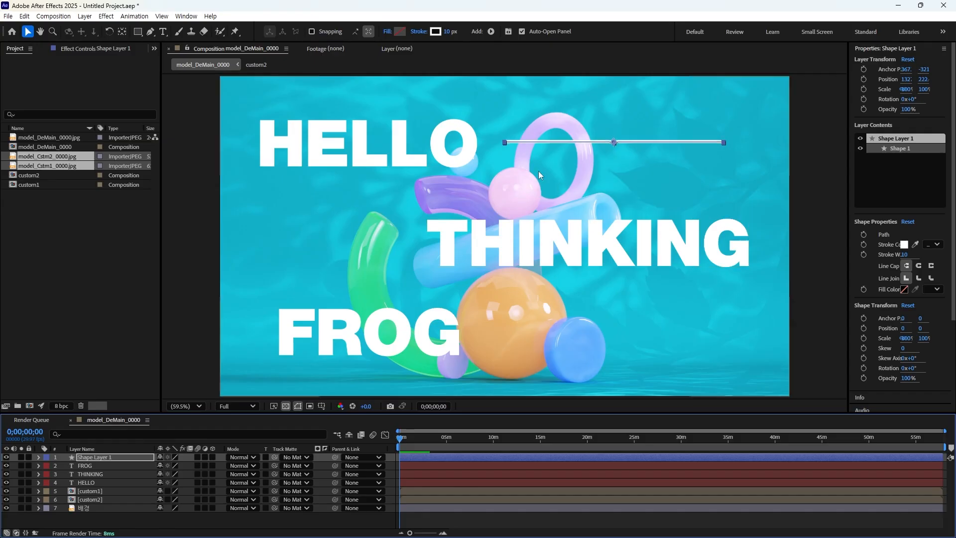
{"action": "key", "text": "Left"}
{"action": "key", "text": "Left"}
{"action": "key", "text": "Left"}
{"action": "key", "text": "Left"}
{"action": "key", "text": "Left"}
{"action": "key", "text": "Left"}
{"action": "key", "text": "Left"}
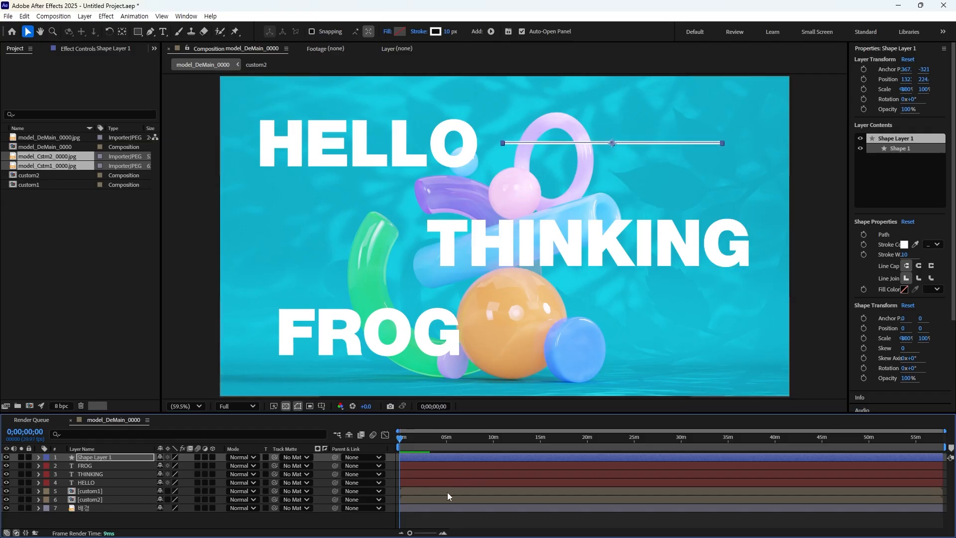
{"action": "left_click", "coordinate": [350, 522]}
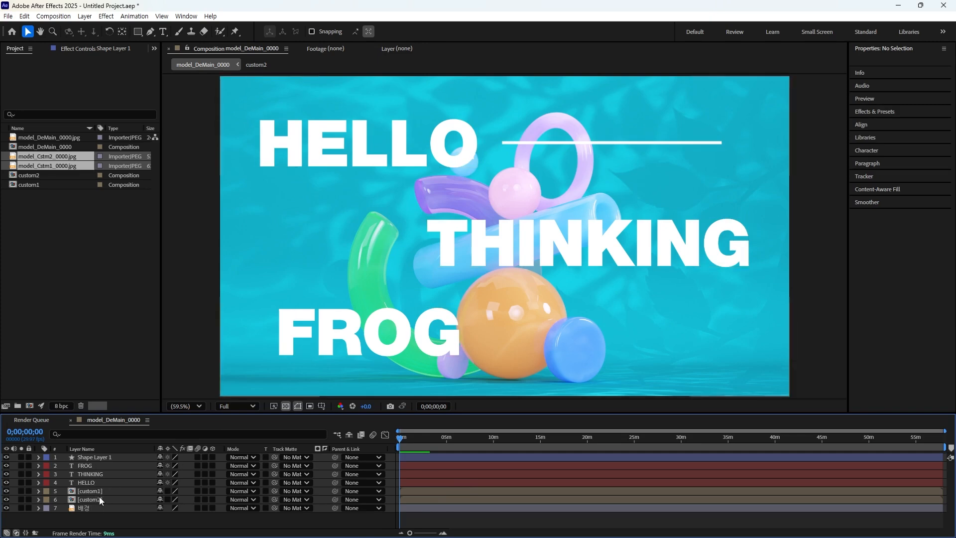
- Move the HELLO and Shape Layer 1 layers beneath custom2 so the cutout objects overlap them
{"action": "left_click", "coordinate": [97, 457]}
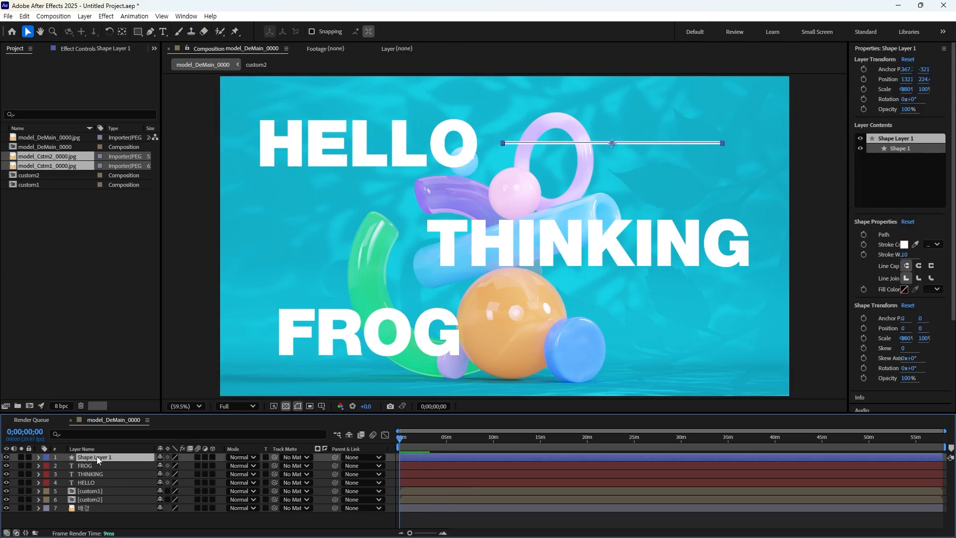
{"action": "left_click", "coordinate": [96, 465], "text": "shift"}
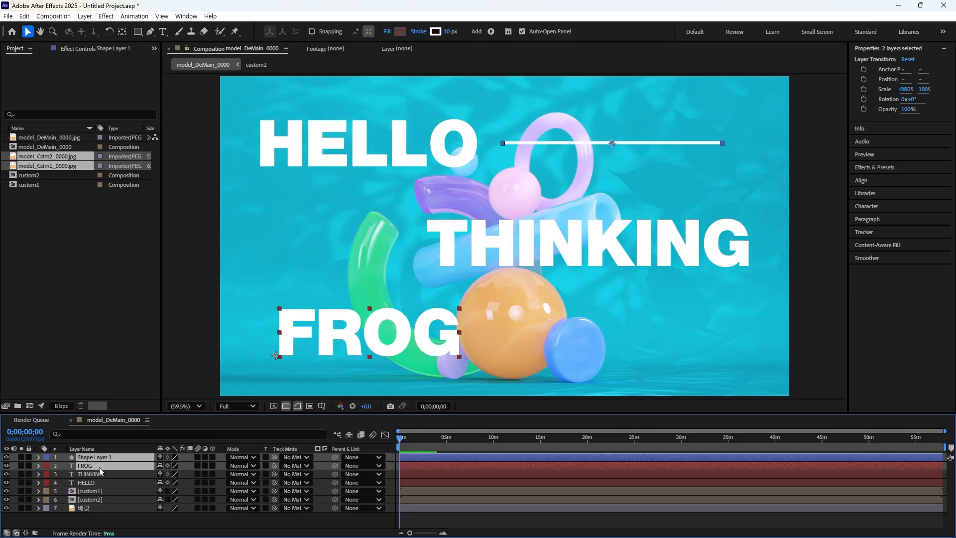
{"action": "left_click_drag", "start_coordinate": [91, 482], "coordinate": [98, 502]}
{"action": "left_click", "coordinate": [100, 459], "text": "shift"}
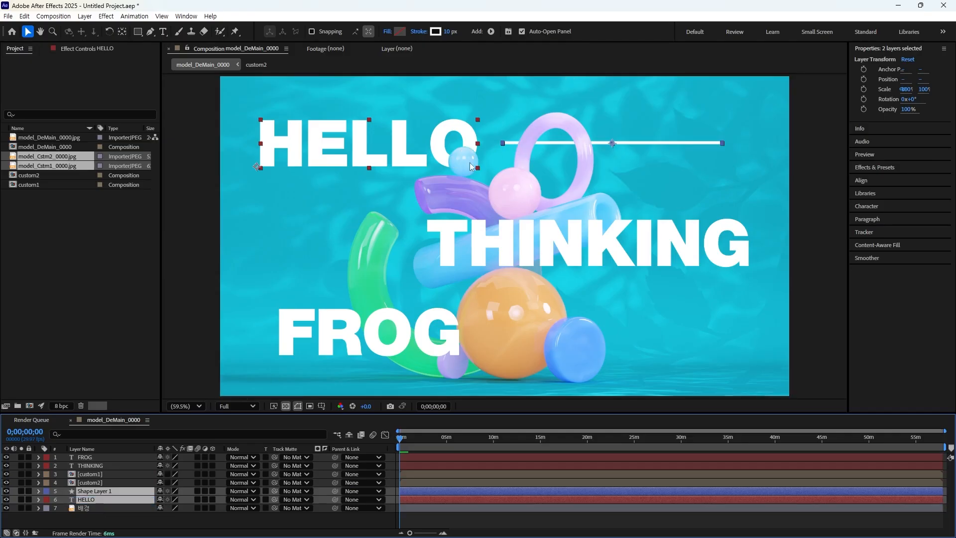
- Place the FROG layer between custom1 and custom2 and shift the text slightly right behind the orange sphere
{"action": "left_click", "coordinate": [92, 466]}
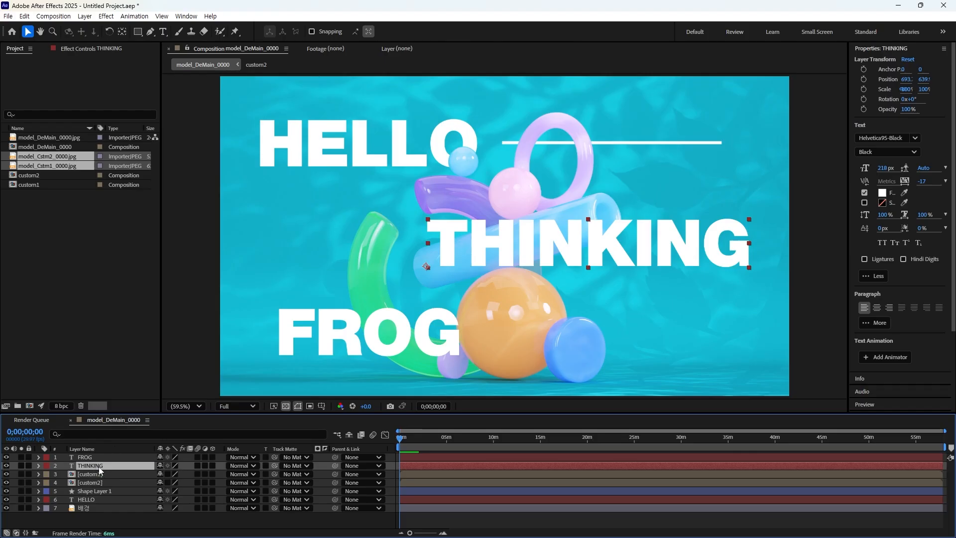
{"action": "mouse_move", "coordinate": [99, 471]}
{"action": "left_mouse_down"}
{"action": "mouse_move", "coordinate": [103, 479]}
{"action": "mouse_move", "coordinate": [94, 458]}
{"action": "mouse_move", "coordinate": [97, 477]}
{"action": "left_mouse_up"}
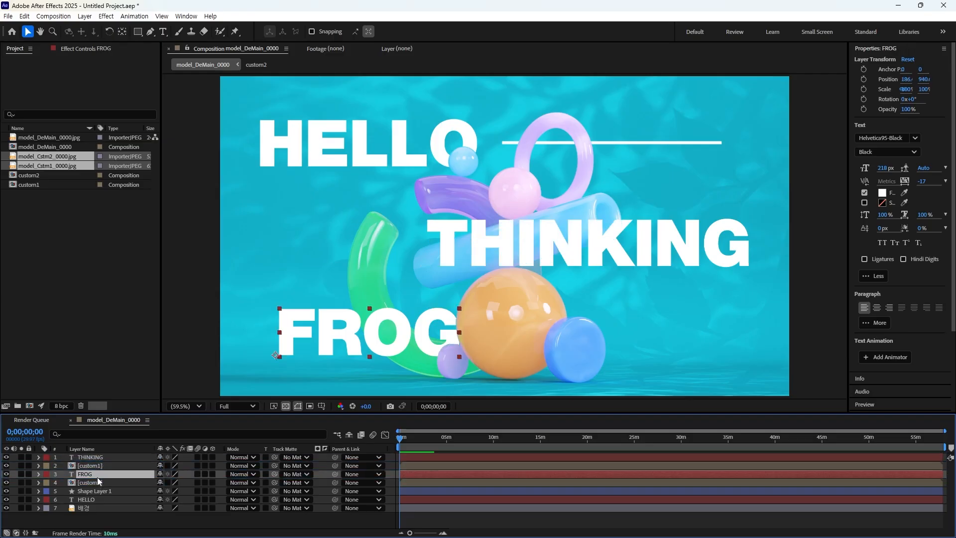
{"action": "left_click_drag", "start_coordinate": [407, 342], "coordinate": [410, 342]}
{"action": "left_click", "coordinate": [108, 474]}
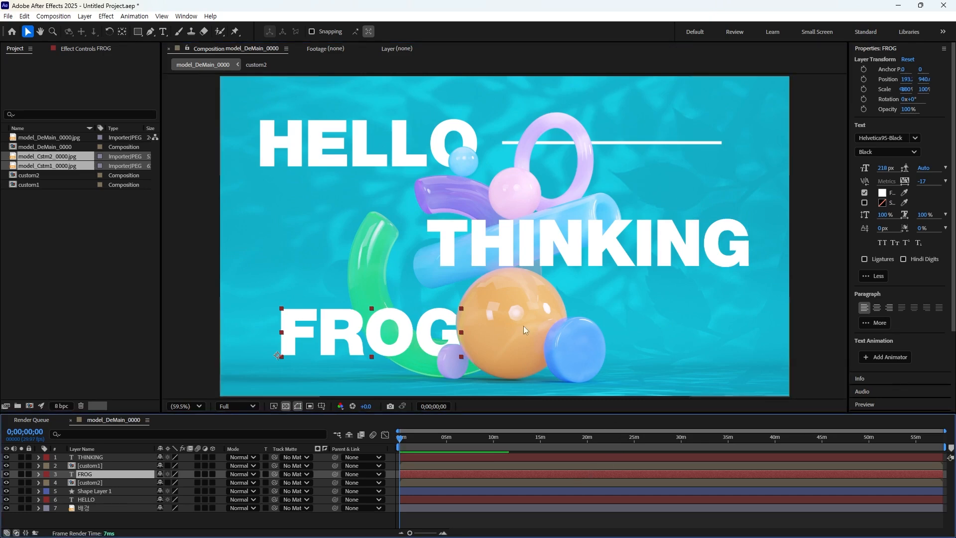
- Check the cutout edges where FROG meets the orange sphere and apply the Simple Choker effect to the custom1 layer
{"action": "scroll", "coordinate": [473, 372], "scroll_direction": "up", "scroll_amount": 4}
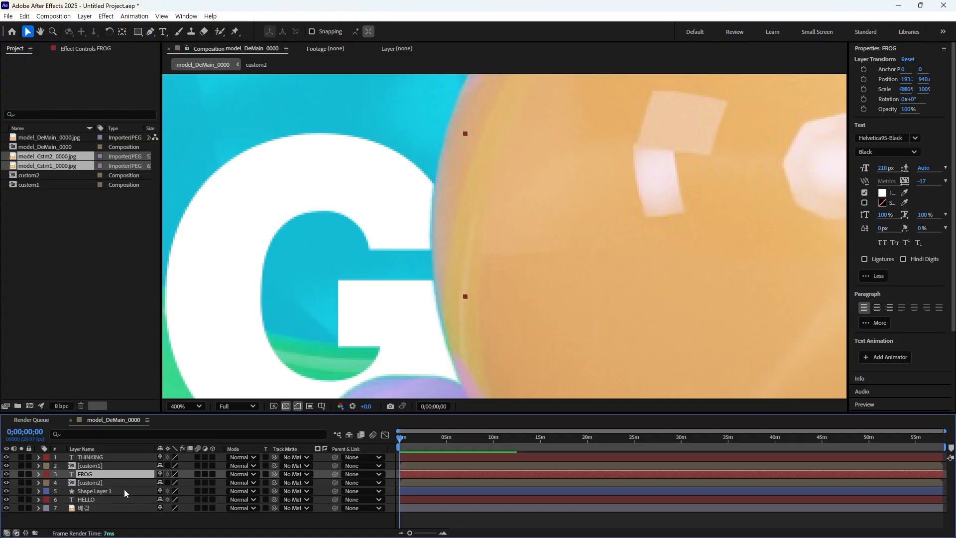
{"action": "left_click", "coordinate": [103, 483]}
{"action": "scroll", "coordinate": [428, 288], "scroll_direction": "down", "scroll_amount": 2}
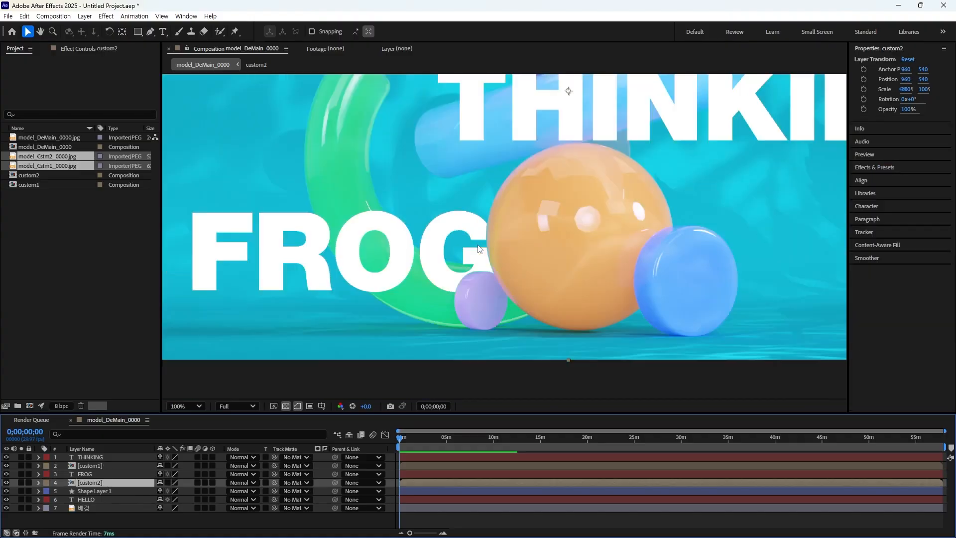
{"action": "scroll", "coordinate": [476, 255], "scroll_direction": "up", "scroll_amount": 1}
{"action": "left_click", "coordinate": [90, 465]}
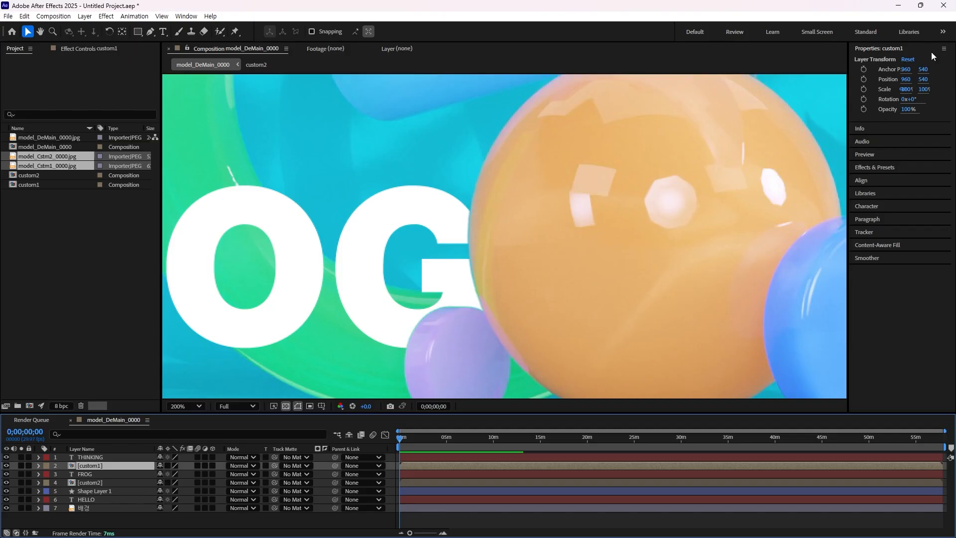
{"action": "left_click", "coordinate": [871, 170]}
{"action": "left_click", "coordinate": [892, 111]}
{"action": "type", "text": "s"}
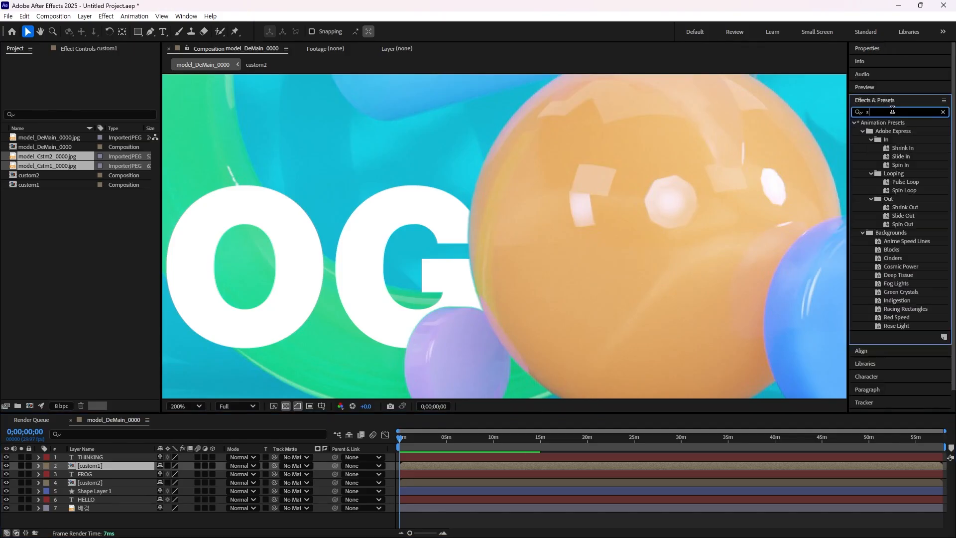
{"action": "type", "text": "imple"}
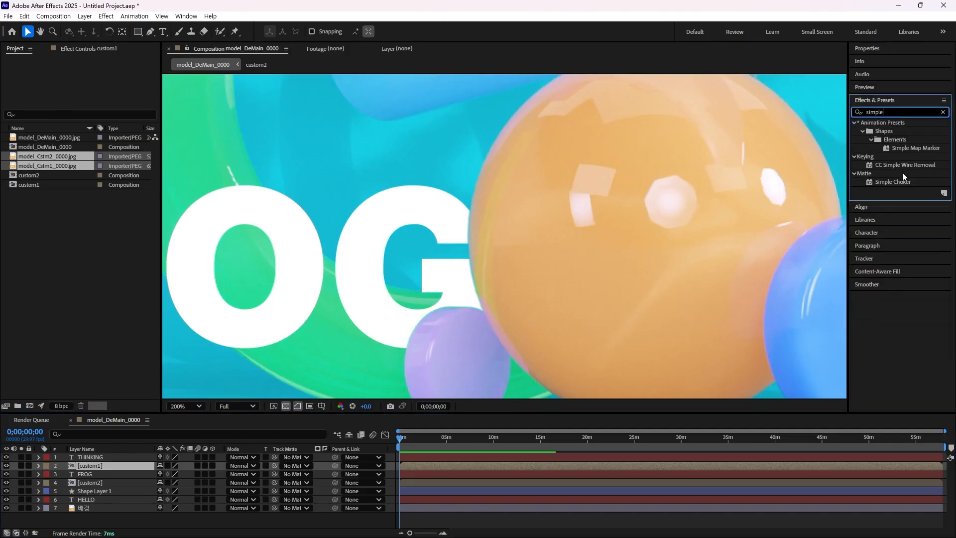
{"action": "double_click", "coordinate": [893, 181]}
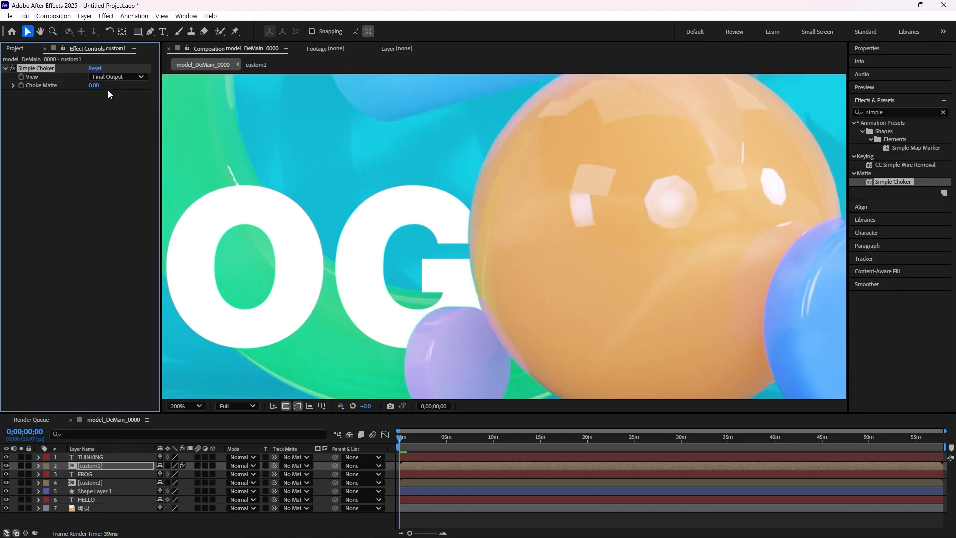
- Set custom1's Choke Matte to 1.5 and toggle the Simple Choker effect off and on to compare the sphere's edge
{"action": "left_click_drag", "start_coordinate": [94, 85], "coordinate": [114, 106]}
{"action": "left_click", "coordinate": [92, 86]}
{"action": "type", "text": "1.5"}
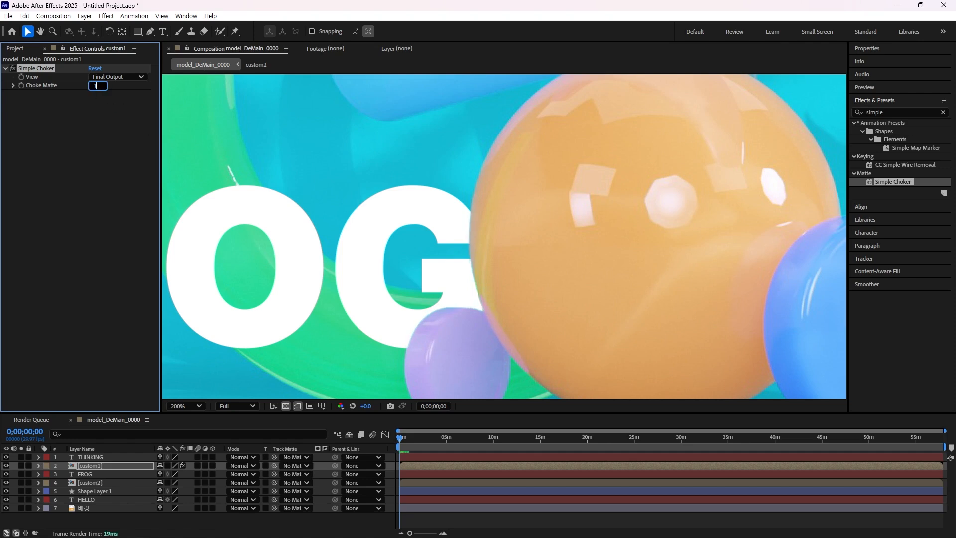
{"action": "key", "text": "Return"}
{"action": "left_click", "coordinate": [12, 68]}
{"action": "left_click", "coordinate": [12, 69]}
{"action": "left_click", "coordinate": [13, 69]}
{"action": "left_click", "coordinate": [13, 68]}
{"action": "left_click", "coordinate": [13, 68]}
{"action": "left_click", "coordinate": [13, 68]}
{"action": "left_click", "coordinate": [13, 69]}
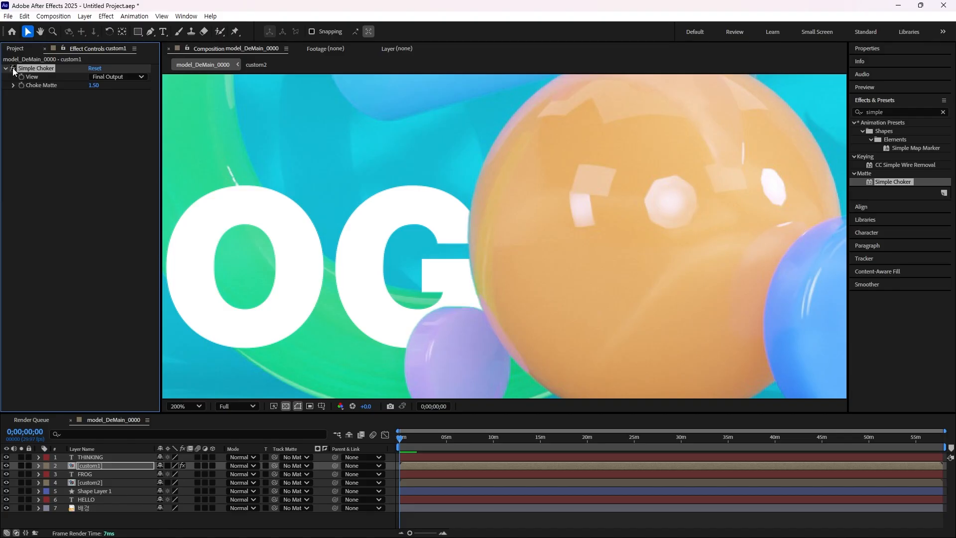
{"action": "left_click", "coordinate": [13, 69]}
- Set the Simple Choker's Choke Matte on custom1 to 1
{"action": "left_click", "coordinate": [92, 86]}
{"action": "type", "text": "1"}
{"action": "left_click", "coordinate": [109, 98]}
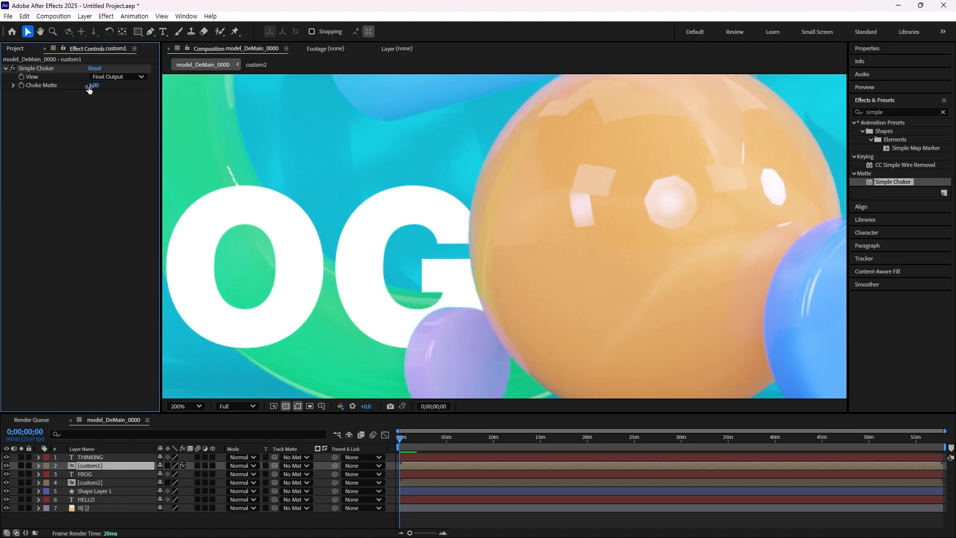
- Copy the Simple Choker effect from custom1 onto the custom2 layer
{"action": "scroll", "coordinate": [483, 244], "scroll_direction": "down", "scroll_amount": 1}
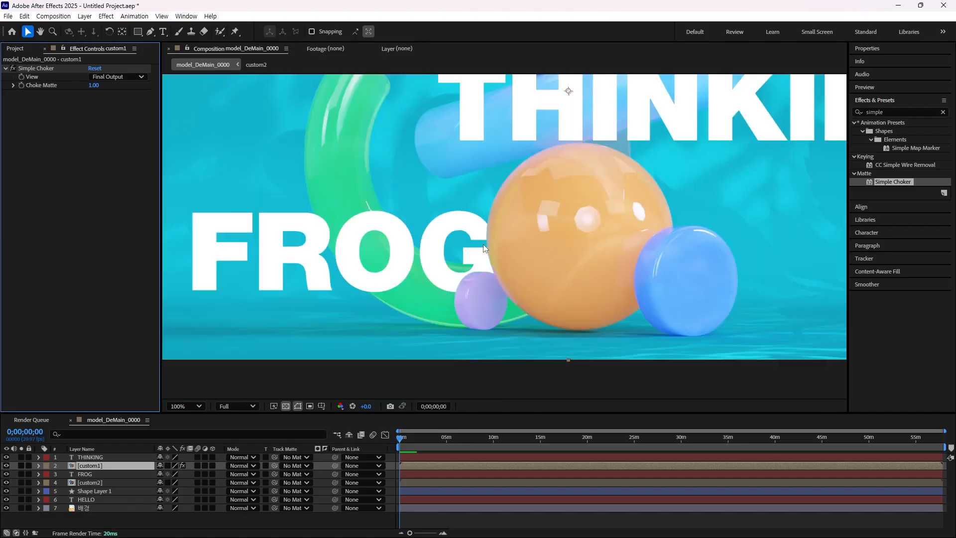
{"action": "key", "text": "space"}
{"action": "left_click_drag", "start_coordinate": [529, 145], "coordinate": [515, 268]}
{"action": "mouse_move", "coordinate": [527, 175]}
{"action": "left_mouse_down"}
{"action": "mouse_move", "coordinate": [518, 267]}
{"action": "mouse_move", "coordinate": [437, 267]}
{"action": "left_mouse_up"}
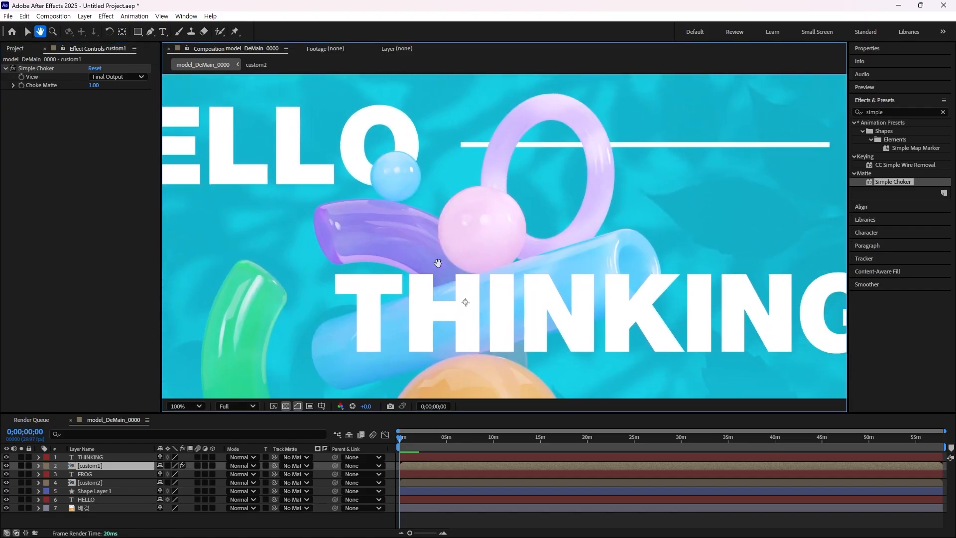
{"action": "left_click", "coordinate": [39, 69]}
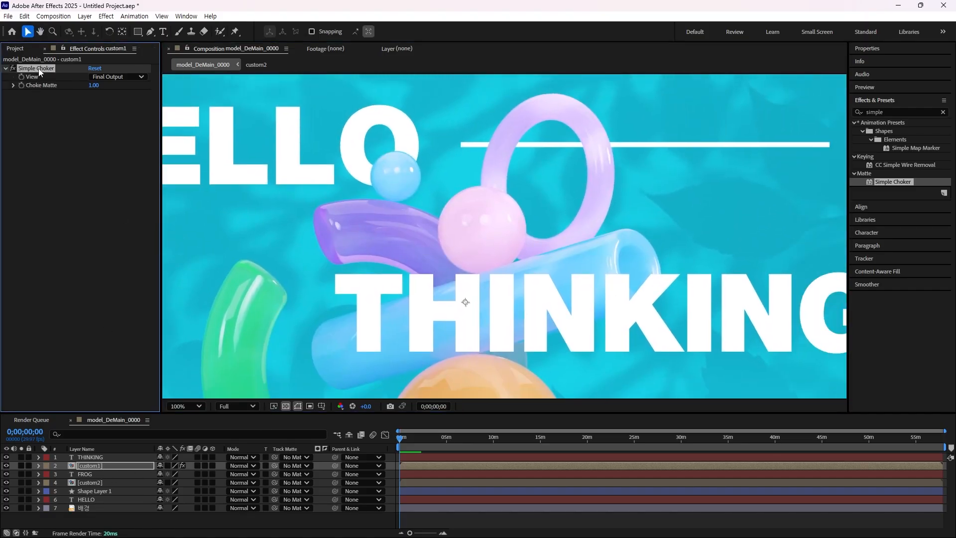
{"action": "left_click", "coordinate": [90, 483]}
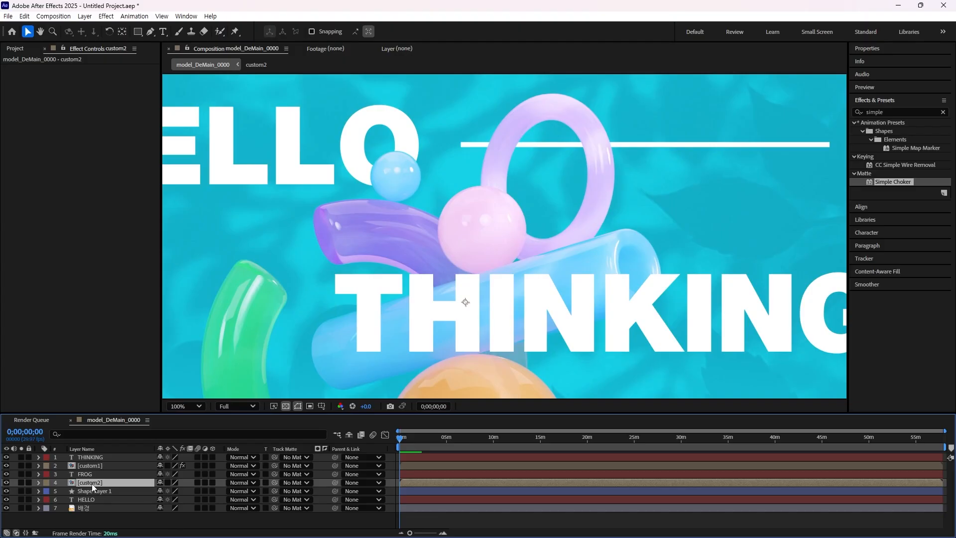
{"action": "key", "text": "ctrl+v"}
- Check the custom2 cutout edges around HELLO's O, comparing with the choker toggled, and fit the whole composition in view
{"action": "left_click_drag", "start_coordinate": [372, 163], "coordinate": [374, 215]}
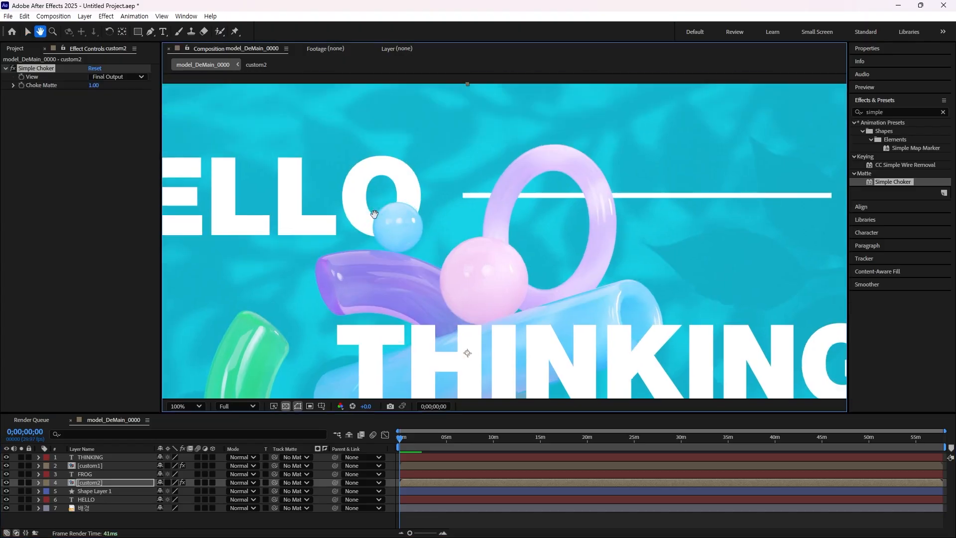
{"action": "scroll", "coordinate": [374, 209], "scroll_direction": "up", "scroll_amount": 3}
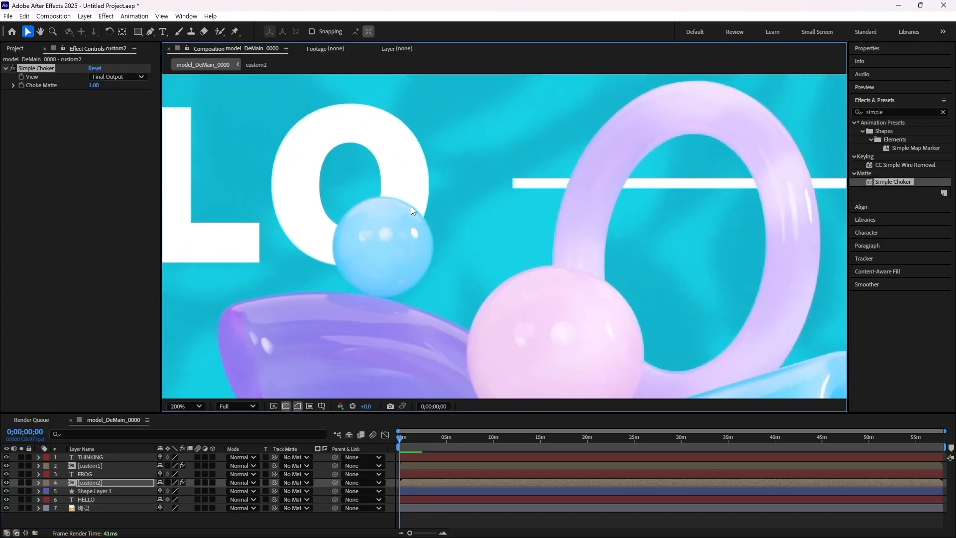
{"action": "left_click", "coordinate": [15, 68]}
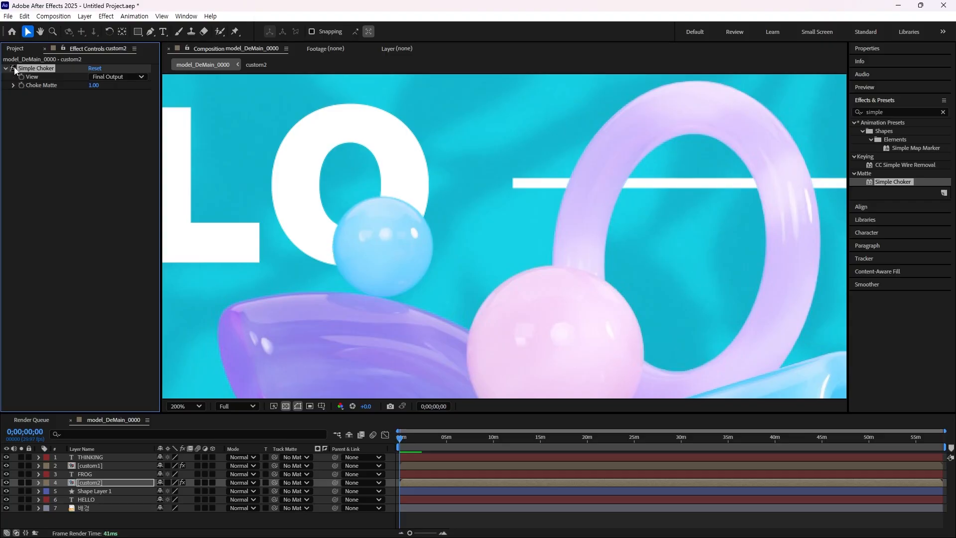
{"action": "scroll", "coordinate": [404, 274], "scroll_direction": "down", "scroll_amount": 4}
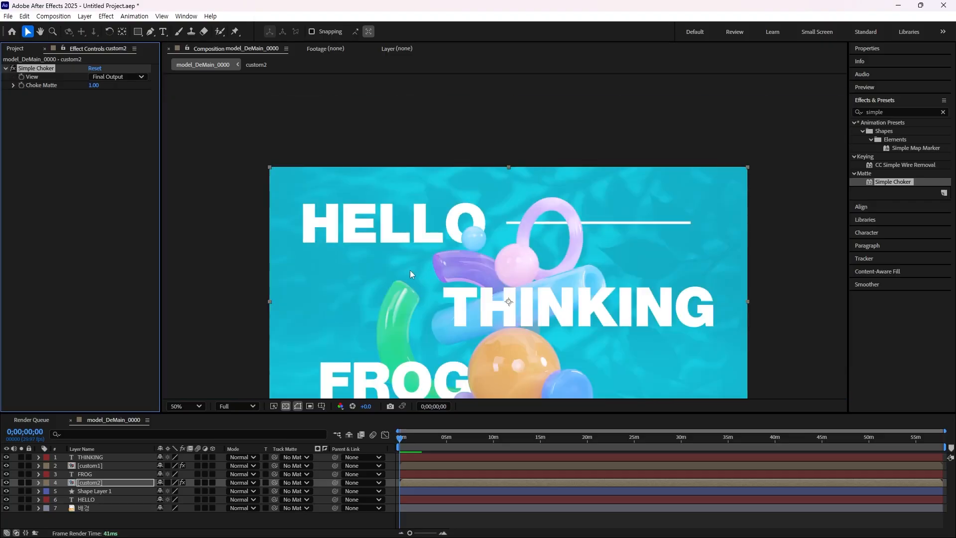
{"action": "key", "text": "shift+slash"}
{"action": "left_click", "coordinate": [456, 519]}
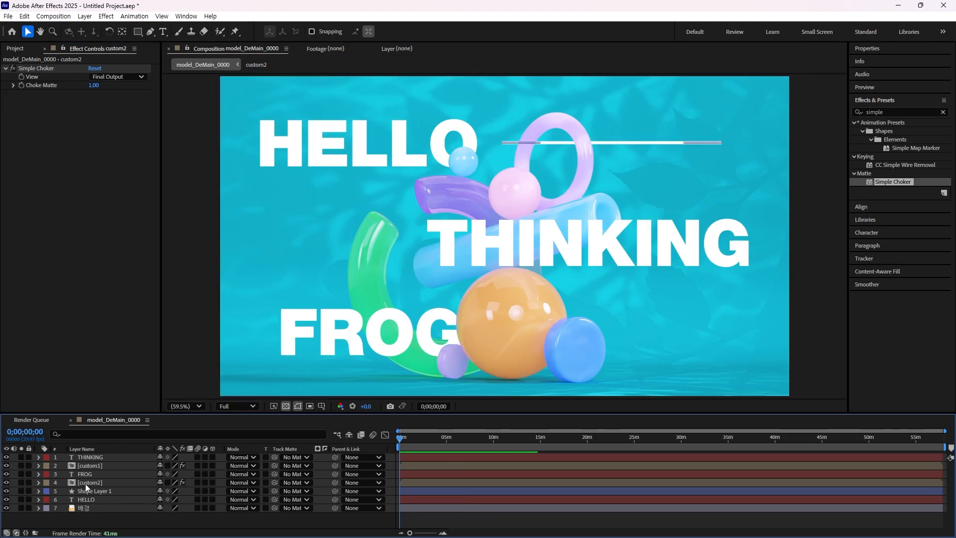
- Solo the custom1 layer to inspect its isolated cutout, and turn solo off again
{"action": "left_click", "coordinate": [84, 468]}
{"action": "left_click", "coordinate": [21, 465]}
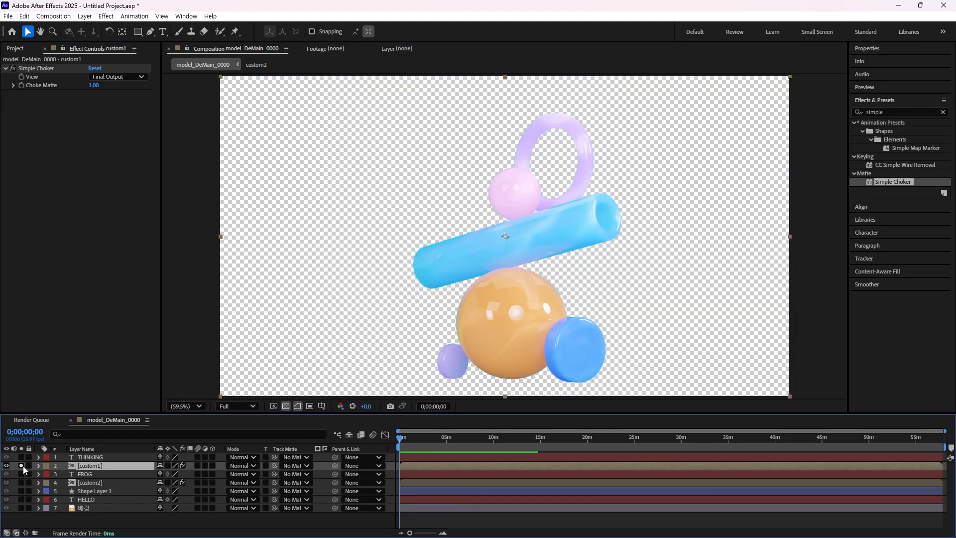
{"action": "left_click", "coordinate": [22, 466]}
{"action": "left_click", "coordinate": [21, 465]}
{"action": "left_click", "coordinate": [21, 465]}
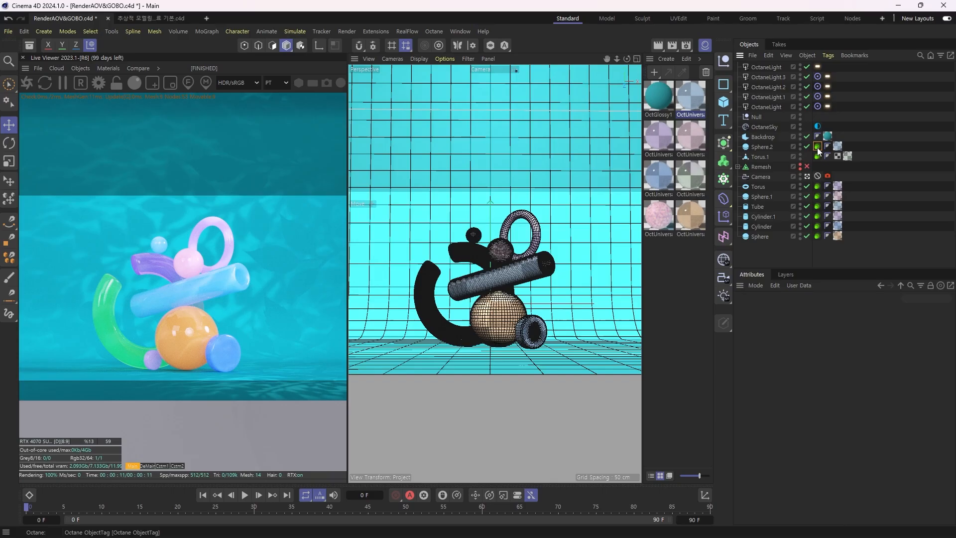
- Switch to Cinema 4D and set the Layer ID of the Sphere.2 and Torus.1 Octane object tags to 3
{"action": "left_click", "coordinate": [817, 147]}
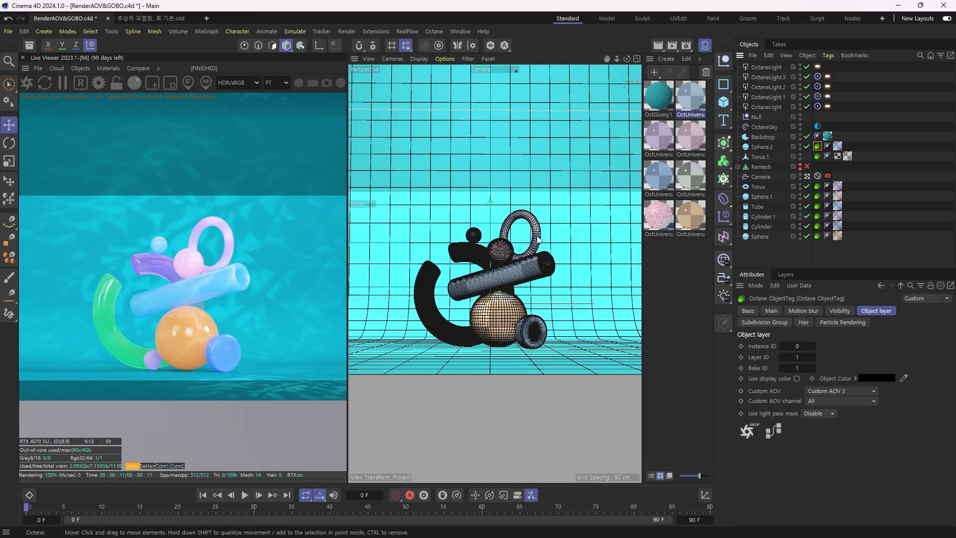
{"action": "left_click", "coordinate": [767, 146]}
{"action": "left_click", "coordinate": [763, 156], "text": "shift"}
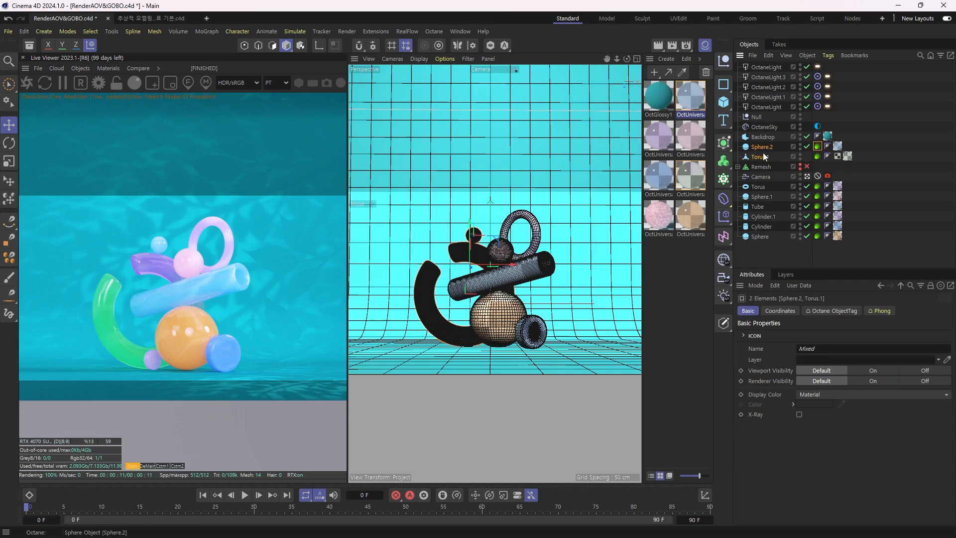
{"action": "left_click", "coordinate": [879, 150]}
{"action": "left_click_drag", "start_coordinate": [819, 163], "coordinate": [813, 141]}
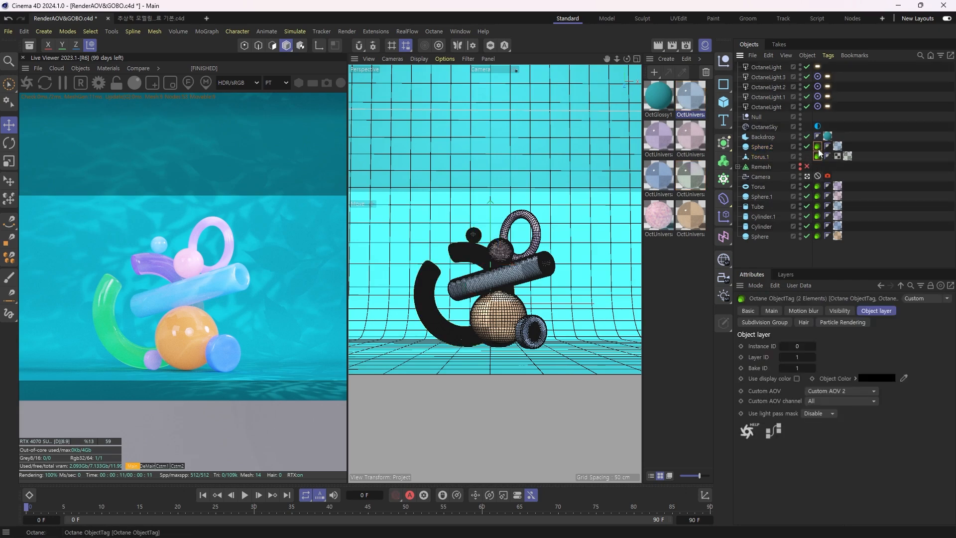
{"action": "left_click", "coordinate": [797, 357]}
{"action": "type", "text": "3"}
{"action": "key", "text": "Return"}
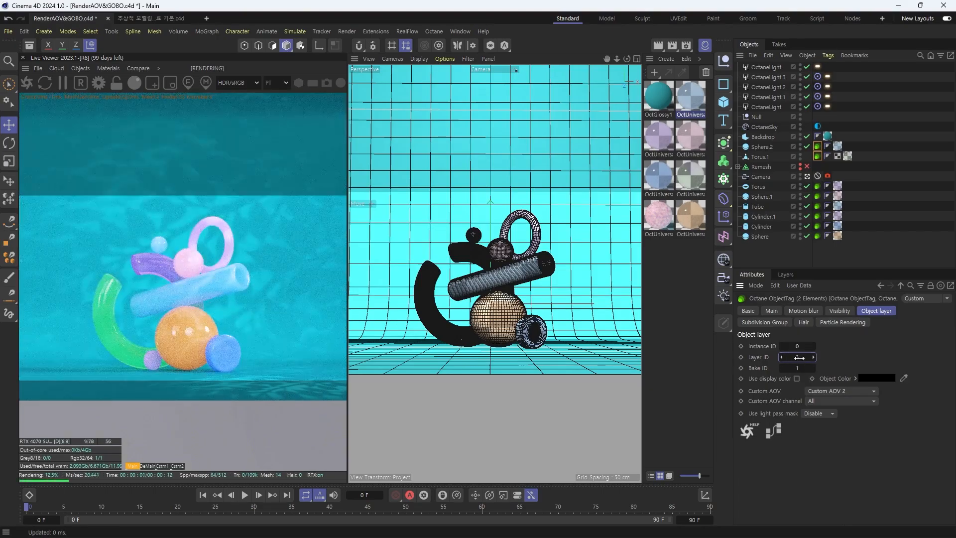
- Enable the render layer in the Octane render settings with Layer ID 3 and the mode Hide inactive layers
{"action": "left_click", "coordinate": [687, 45]}
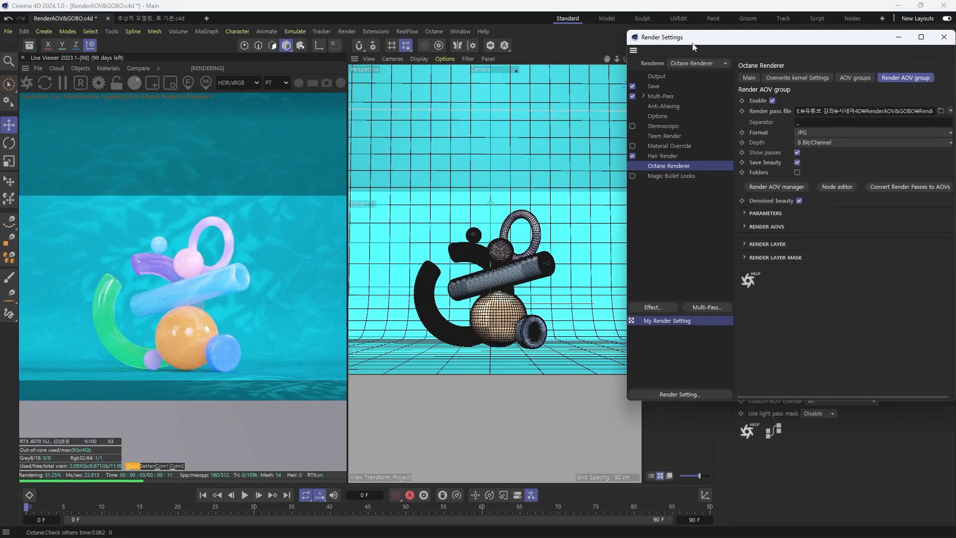
{"action": "left_click_drag", "start_coordinate": [692, 40], "coordinate": [353, 143]}
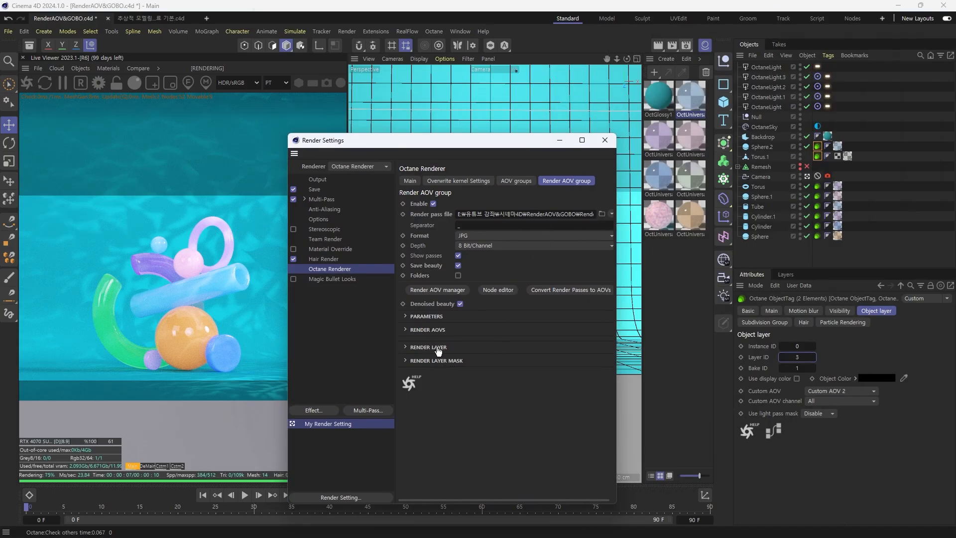
{"action": "left_click", "coordinate": [438, 349]}
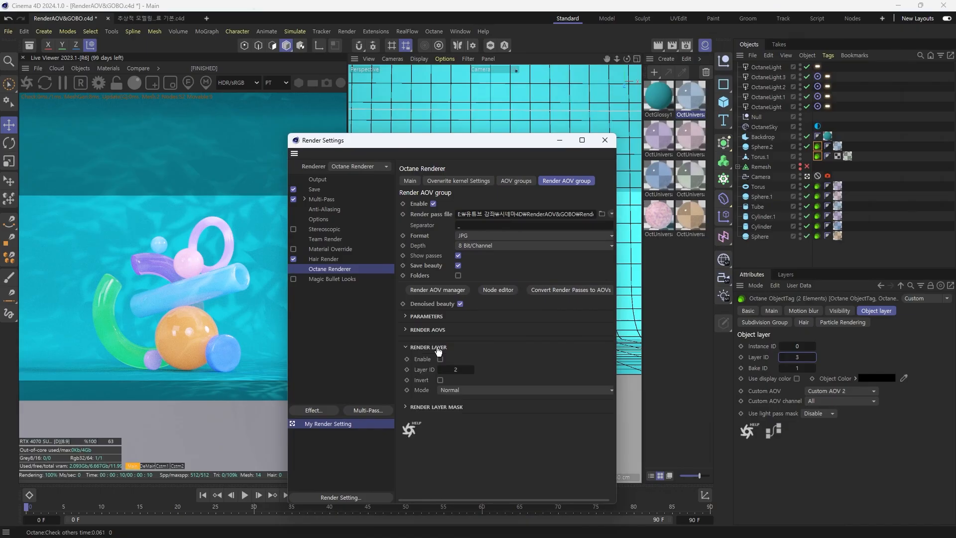
{"action": "left_click_drag", "start_coordinate": [398, 140], "coordinate": [462, 78]}
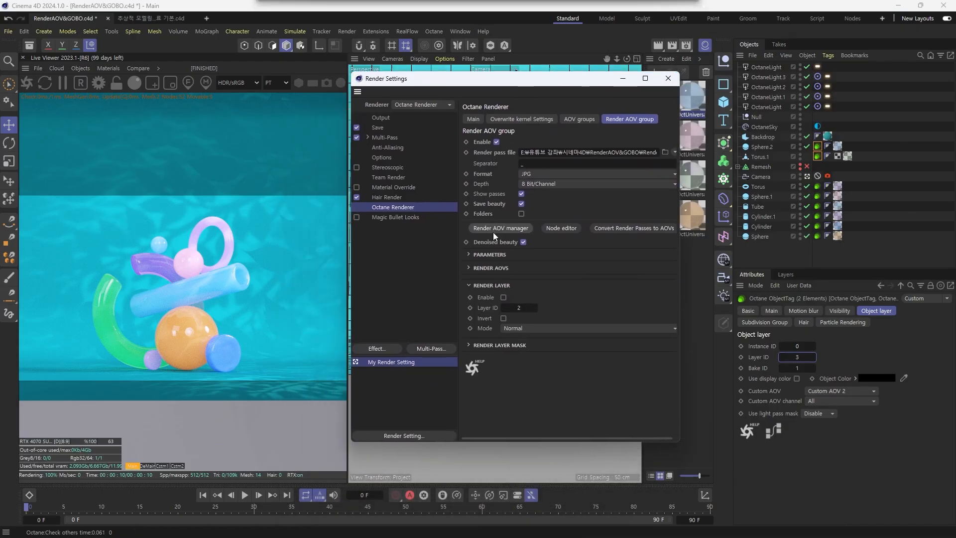
{"action": "left_click", "coordinate": [503, 296]}
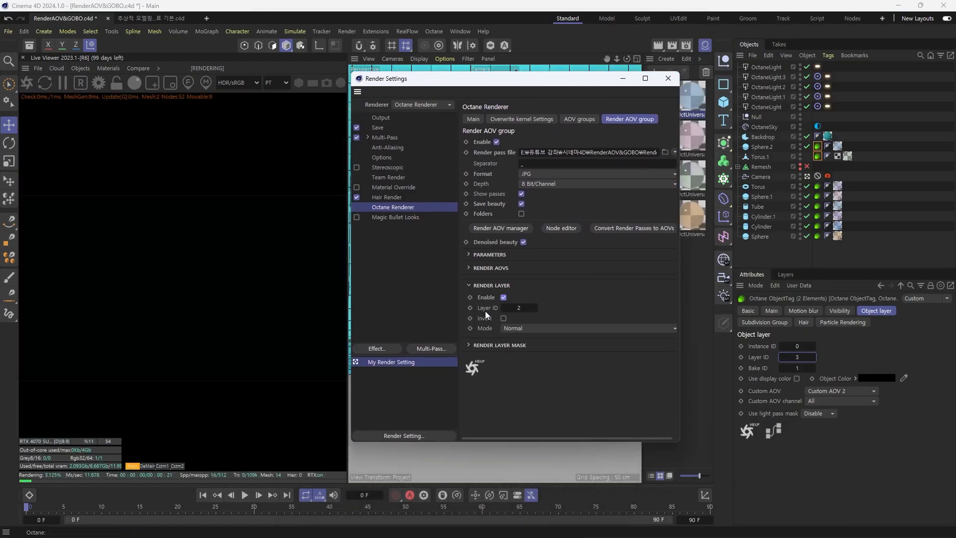
{"action": "left_click", "coordinate": [530, 309]}
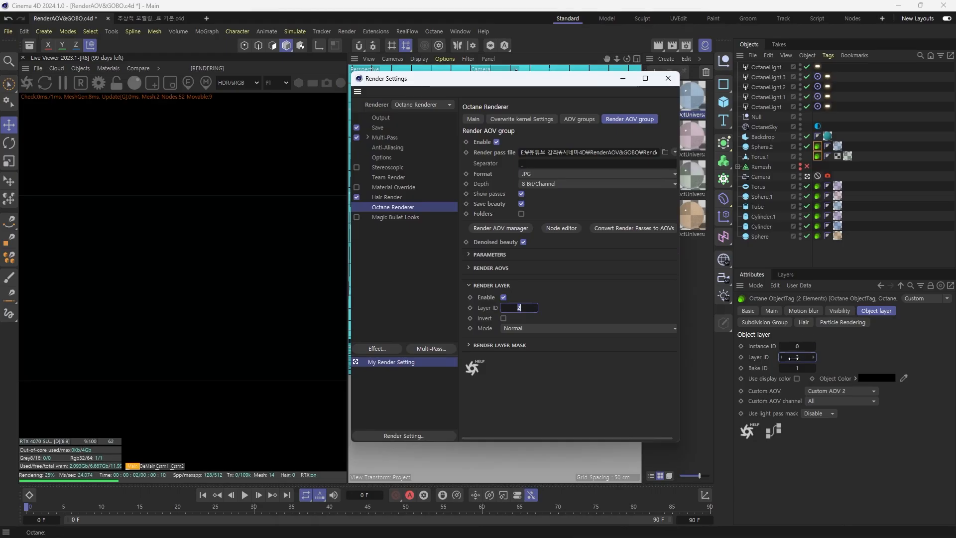
{"action": "type", "text": "3"}
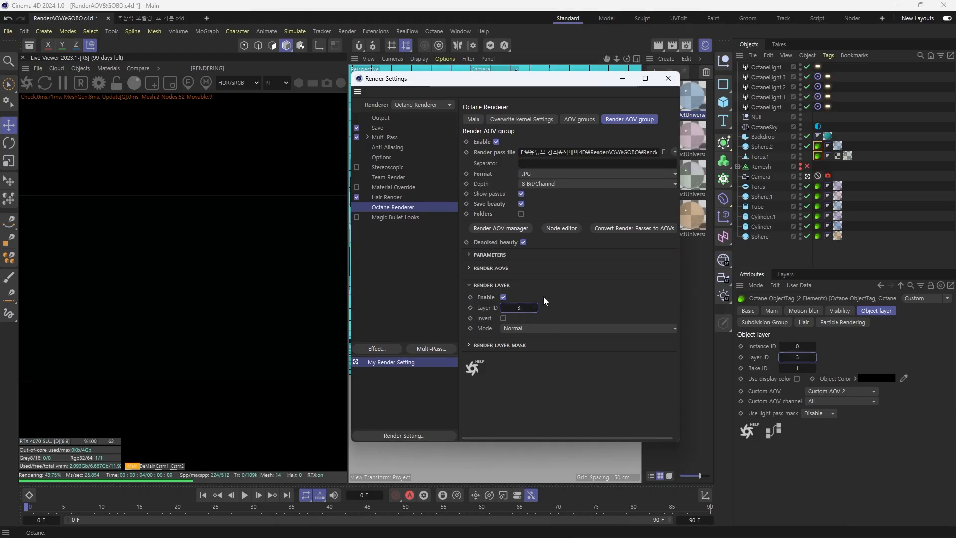
{"action": "key", "text": "Return"}
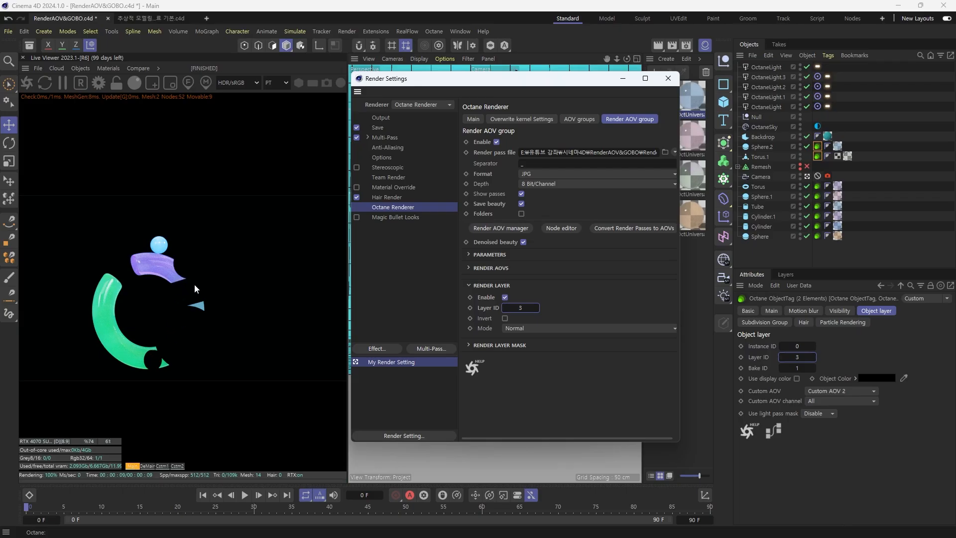
{"action": "left_click", "coordinate": [536, 330]}
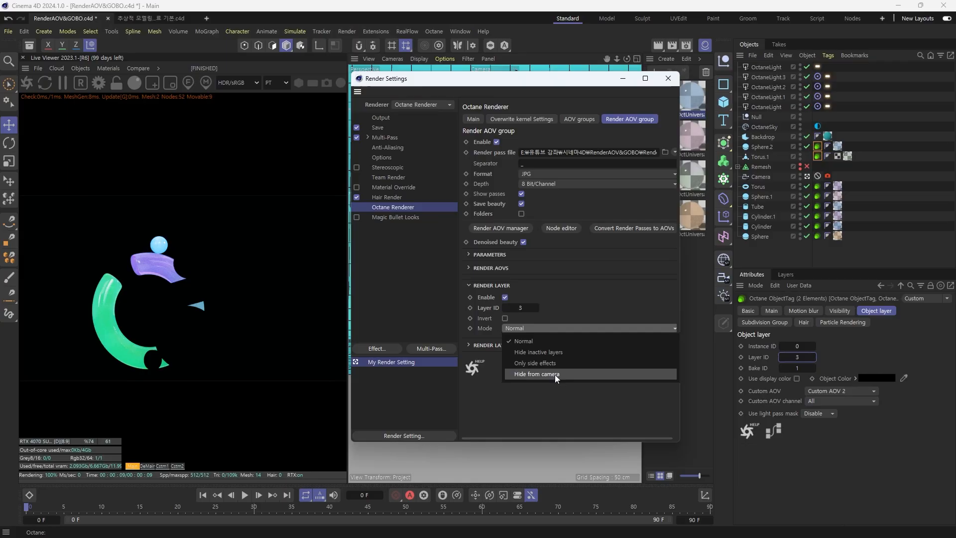
{"action": "left_click", "coordinate": [544, 351]}
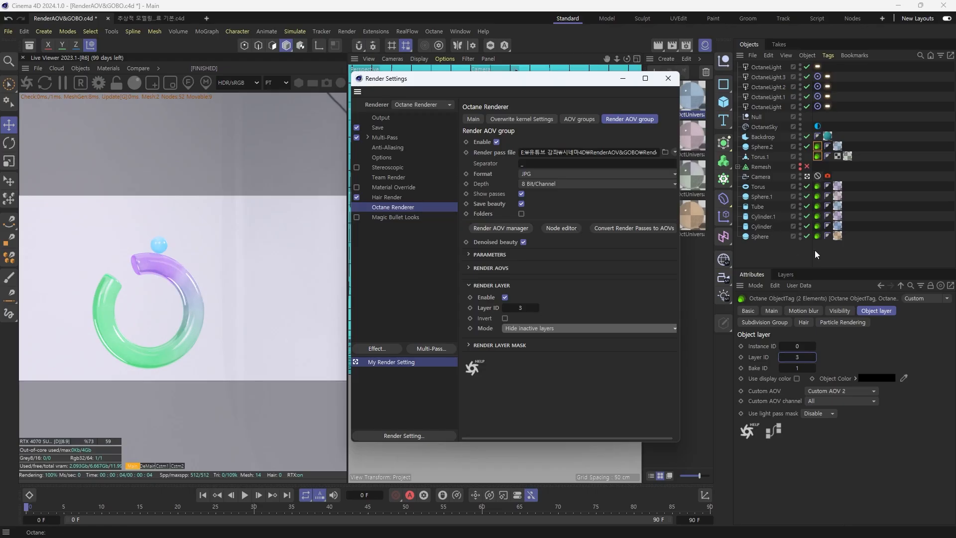
- Set the Layer ID to 4 on the six Octane object tags from Torus down to Sphere
{"action": "left_click_drag", "start_coordinate": [817, 254], "coordinate": [817, 185]}
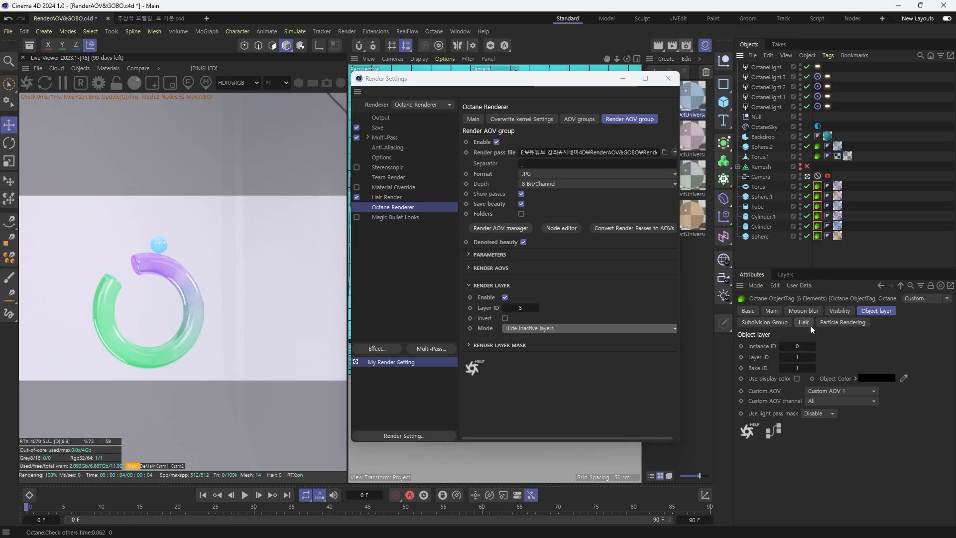
{"action": "left_click", "coordinate": [806, 357]}
{"action": "type", "text": "4"}
{"action": "key", "text": "Return"}
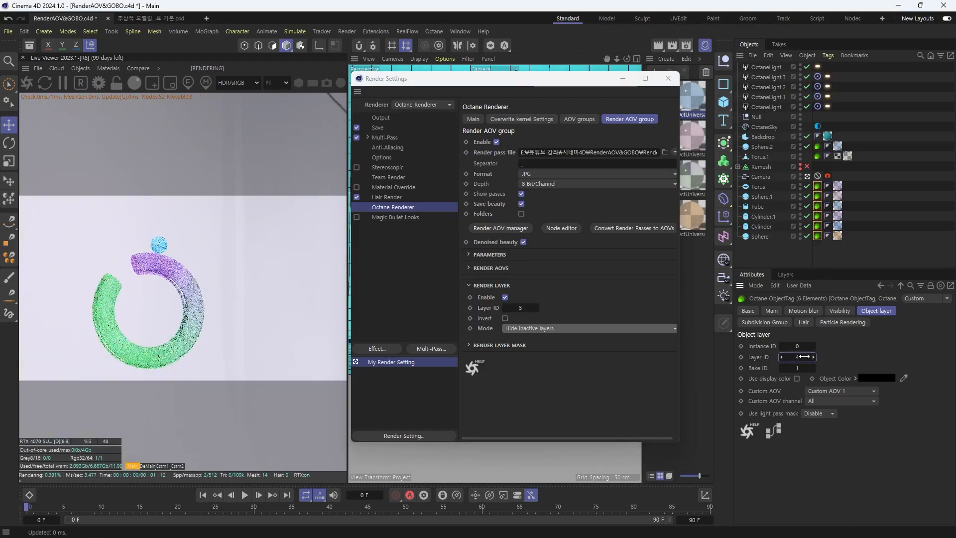
- Set the render layer's Layer ID to 4 in the render settings to isolate the second object group
{"action": "left_click", "coordinate": [529, 308]}
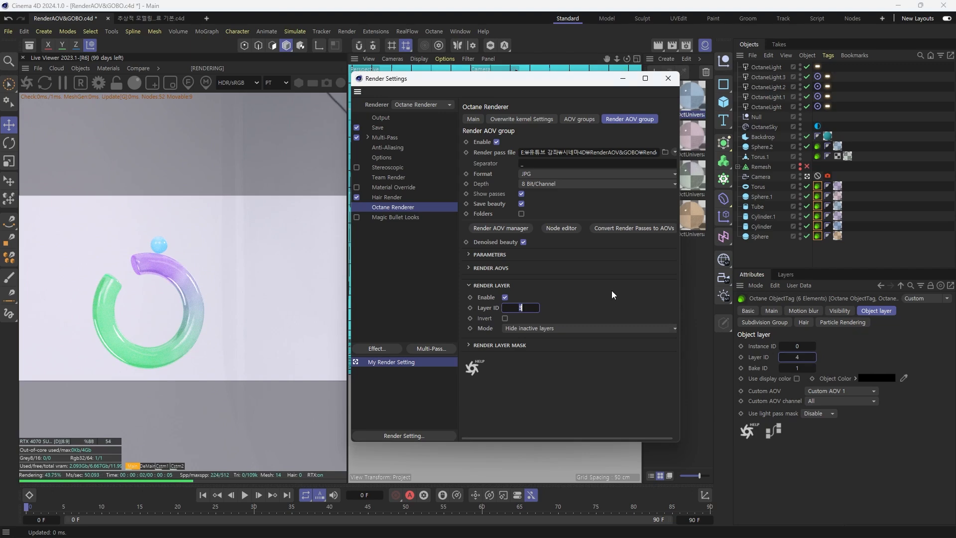
{"action": "type", "text": "4"}
{"action": "key", "text": "Return"}
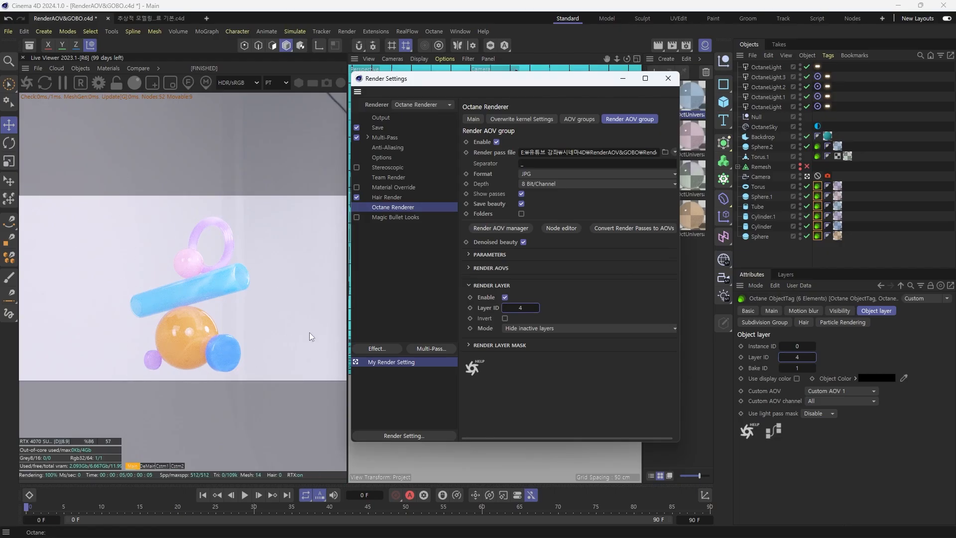
- Enable the alpha channel in the Octane path tracing kernel settings
{"action": "left_click", "coordinate": [101, 79]}
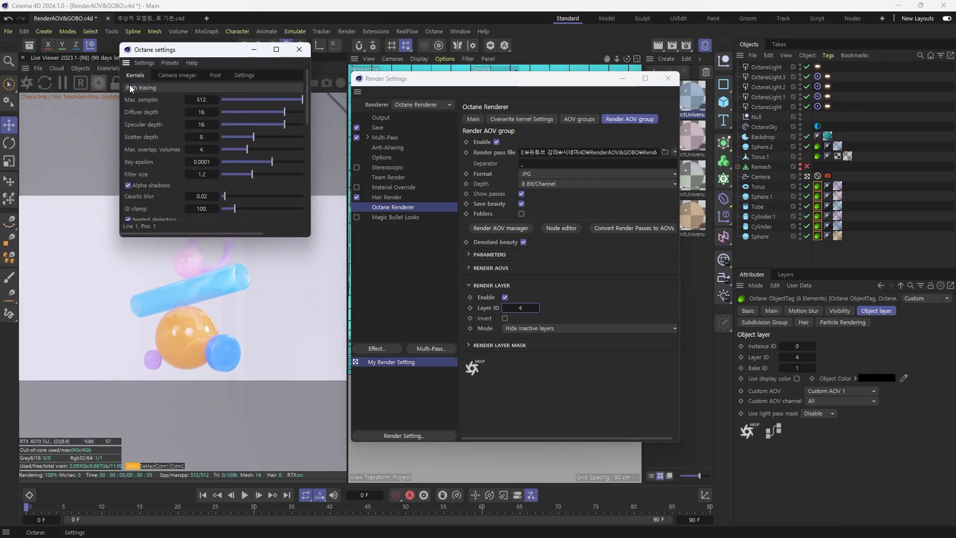
{"action": "left_click_drag", "start_coordinate": [304, 97], "coordinate": [304, 145]}
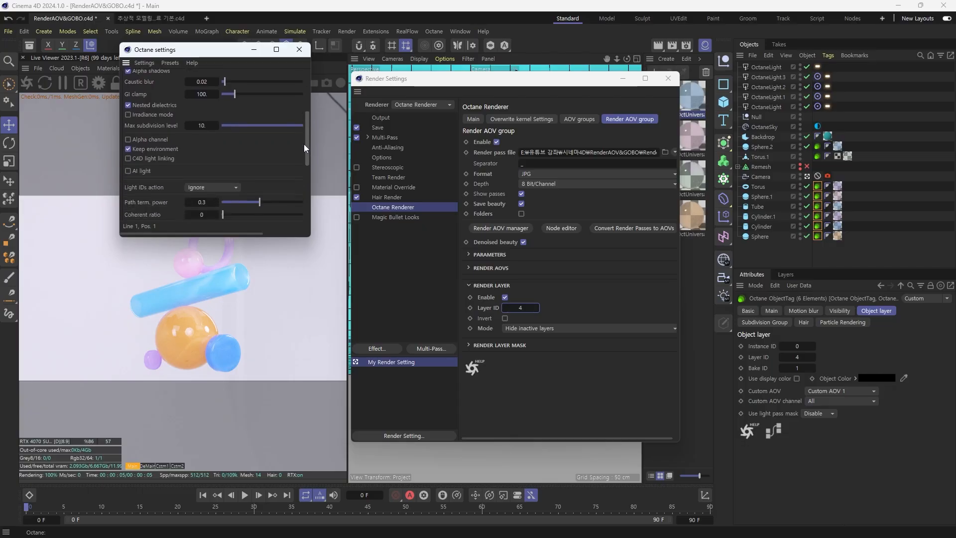
{"action": "left_click", "coordinate": [131, 137]}
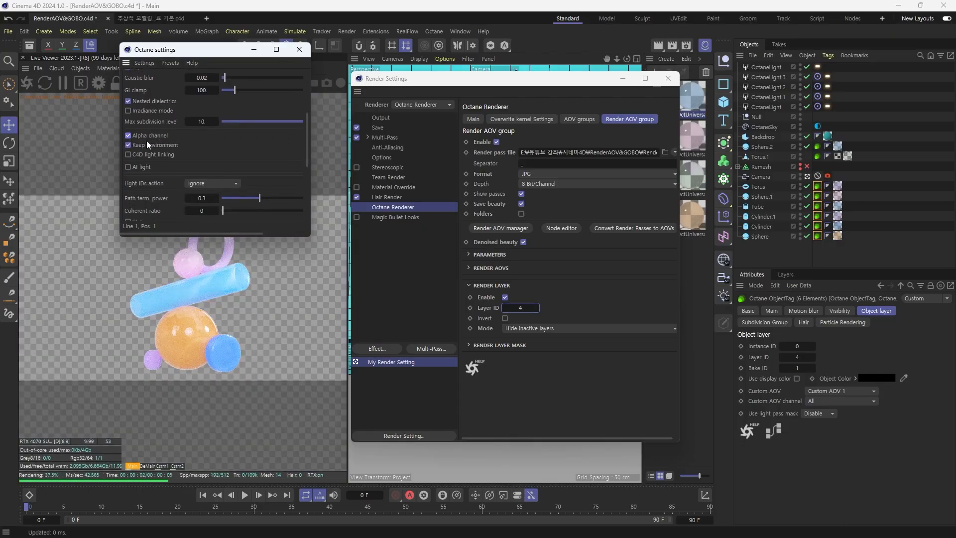
- Close the Octane kernel settings and set the render AOV group's file format to PNG
{"action": "left_click", "coordinate": [299, 50]}
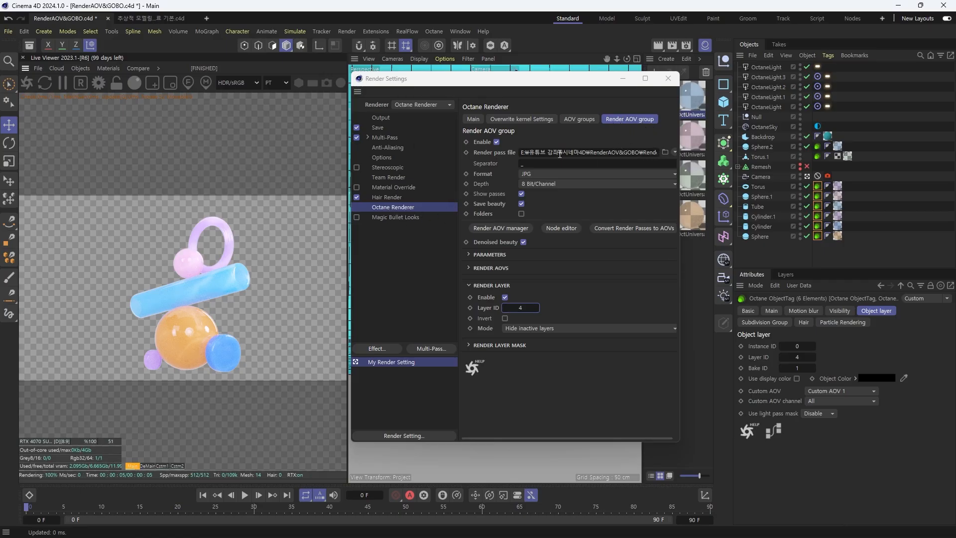
{"action": "left_click", "coordinate": [533, 175]}
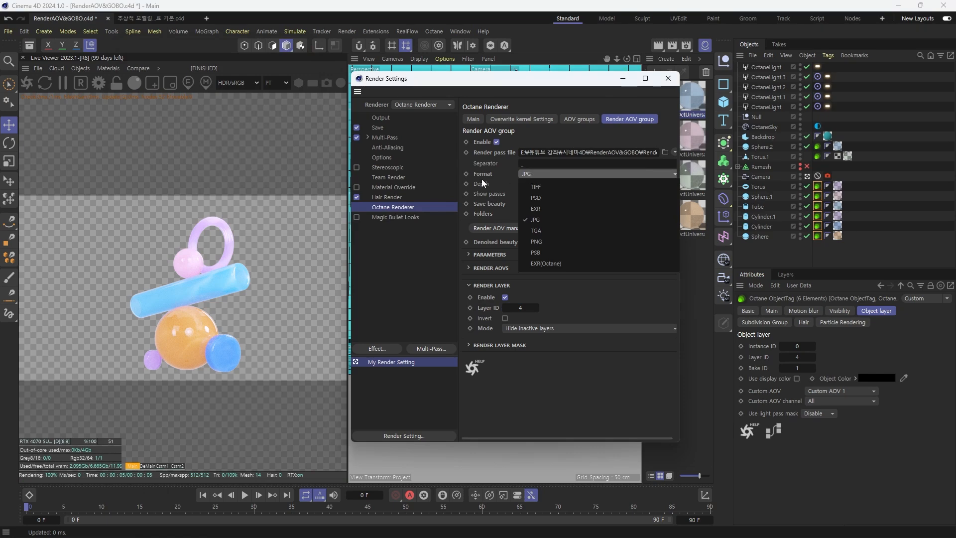
{"action": "left_click", "coordinate": [540, 242]}
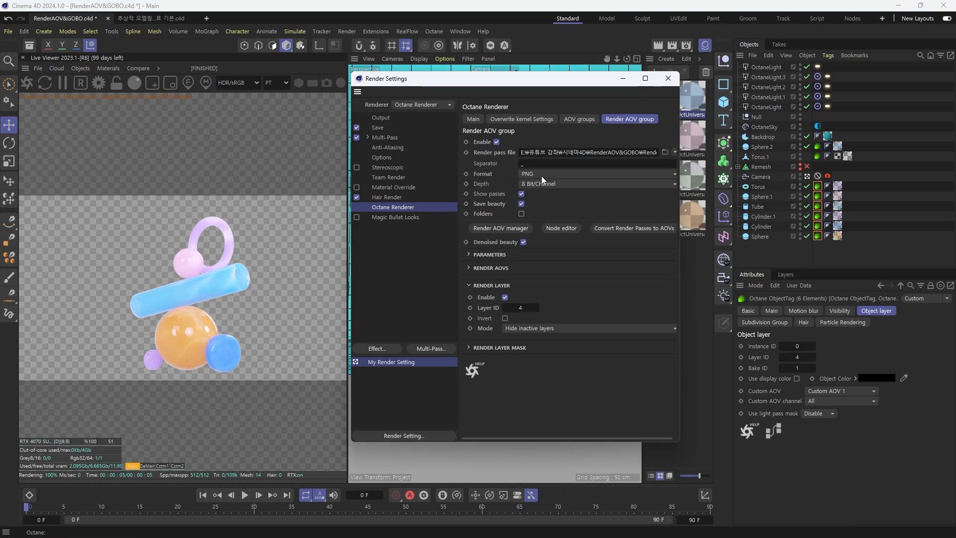
- Enable the alpha channel for the regular image in the save settings and set its format to PNG
{"action": "left_click", "coordinate": [384, 129]}
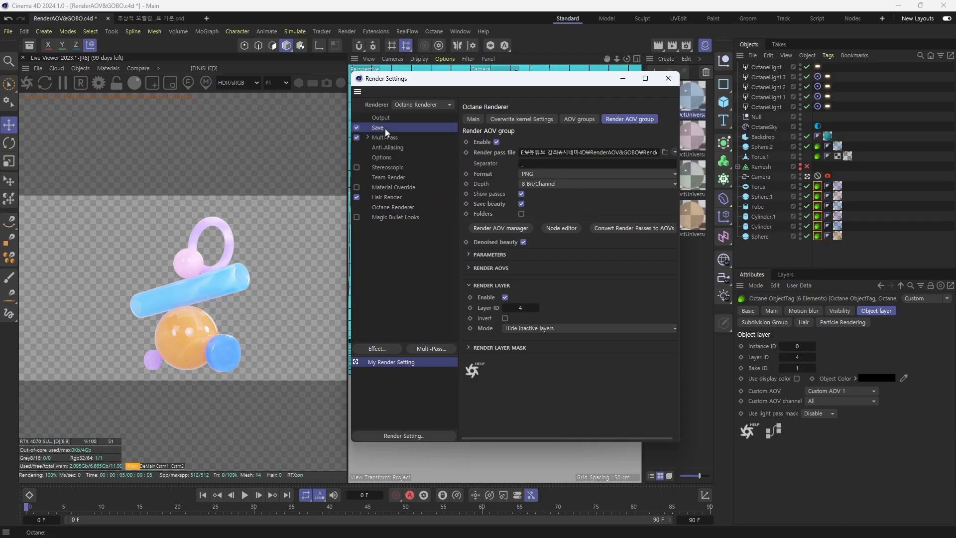
{"action": "left_click", "coordinate": [537, 197]}
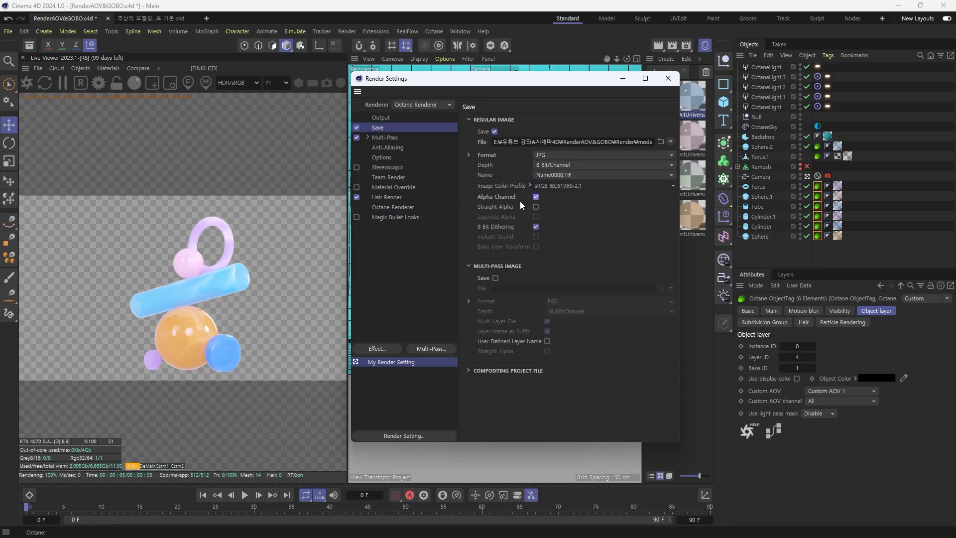
{"action": "left_click", "coordinate": [554, 155]}
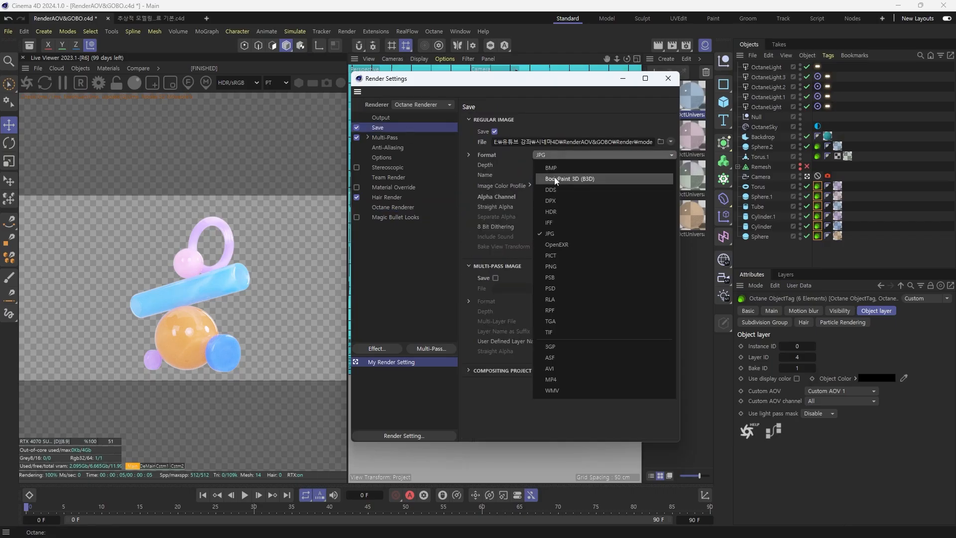
{"action": "left_click", "coordinate": [556, 264]}
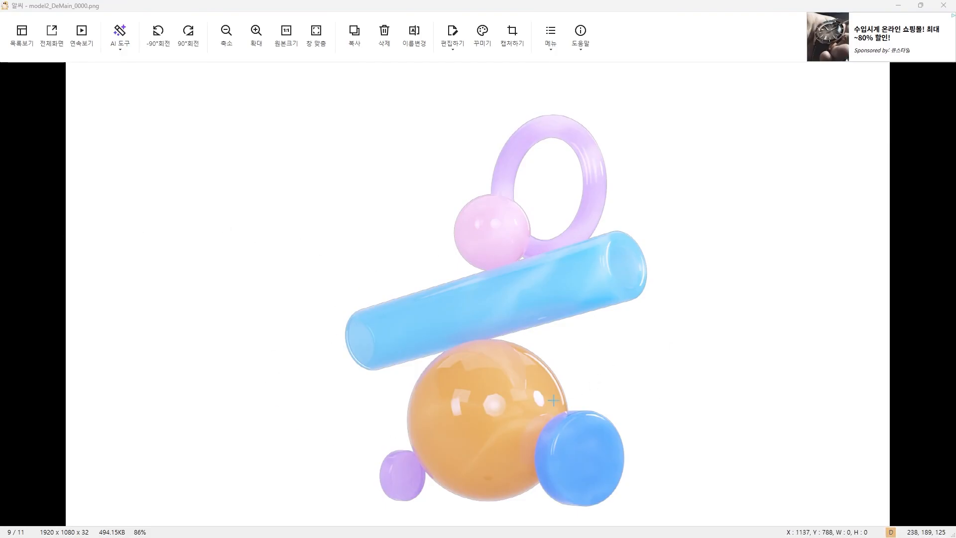
- Close the preview of the rendered PNG, switch to After Effects and import model2_DeMain_0000.png into the project
{"action": "left_click", "coordinate": [944, 5]}
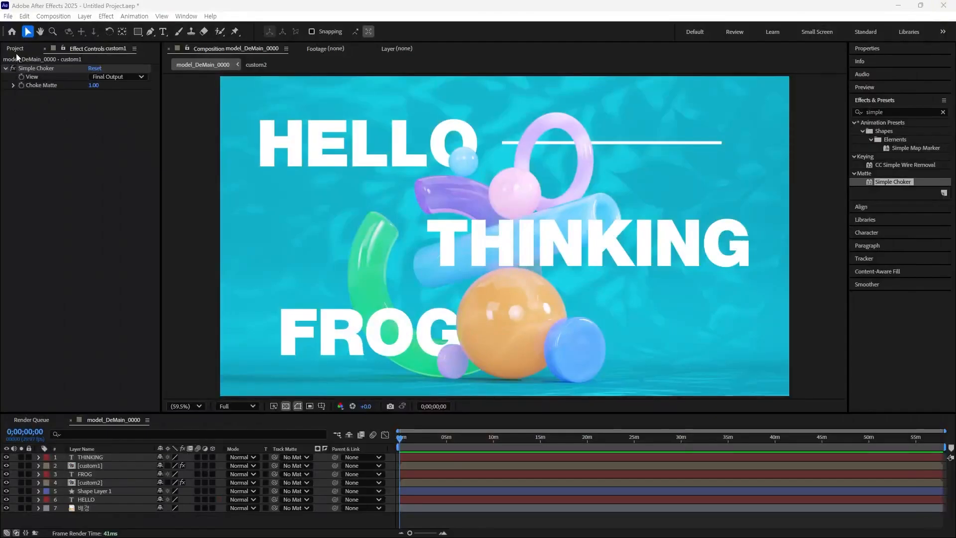
{"action": "left_click_drag", "start_coordinate": [0, 294], "coordinate": [65, 264]}
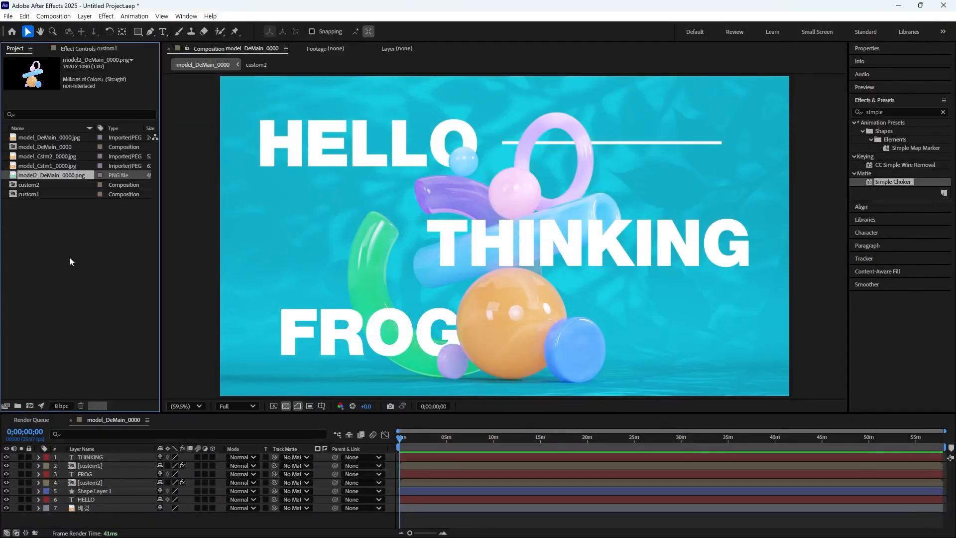
{"action": "left_click", "coordinate": [68, 255]}
- Try model2_DeMain_0000.png as a layer above THINKING, nudged to line up with the background objects, and remove it from the composition
{"action": "left_click_drag", "start_coordinate": [59, 174], "coordinate": [127, 454]}
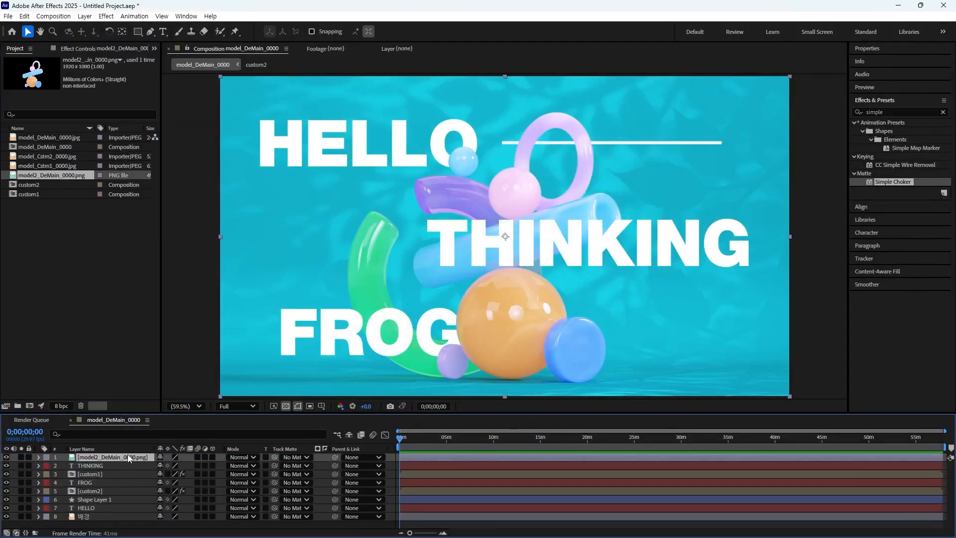
{"action": "mouse_move", "coordinate": [509, 333]}
{"action": "left_mouse_down"}
{"action": "mouse_move", "coordinate": [651, 346]}
{"action": "mouse_move", "coordinate": [479, 388]}
{"action": "mouse_move", "coordinate": [543, 316]}
{"action": "mouse_move", "coordinate": [474, 341]}
{"action": "mouse_move", "coordinate": [493, 299]}
{"action": "mouse_move", "coordinate": [475, 262]}
{"action": "mouse_move", "coordinate": [570, 252]}
{"action": "mouse_move", "coordinate": [617, 316]}
{"action": "mouse_move", "coordinate": [495, 295]}
{"action": "mouse_move", "coordinate": [520, 289]}
{"action": "mouse_move", "coordinate": [526, 294]}
{"action": "mouse_move", "coordinate": [499, 313]}
{"action": "mouse_move", "coordinate": [432, 322]}
{"action": "mouse_move", "coordinate": [511, 313]}
{"action": "mouse_move", "coordinate": [506, 322]}
{"action": "left_mouse_up"}
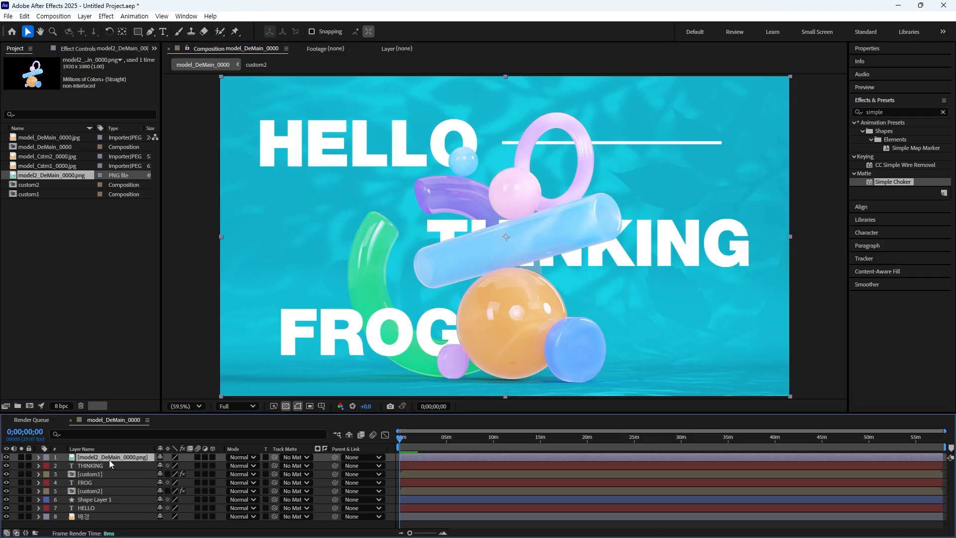
{"action": "key", "text": "Delete"}
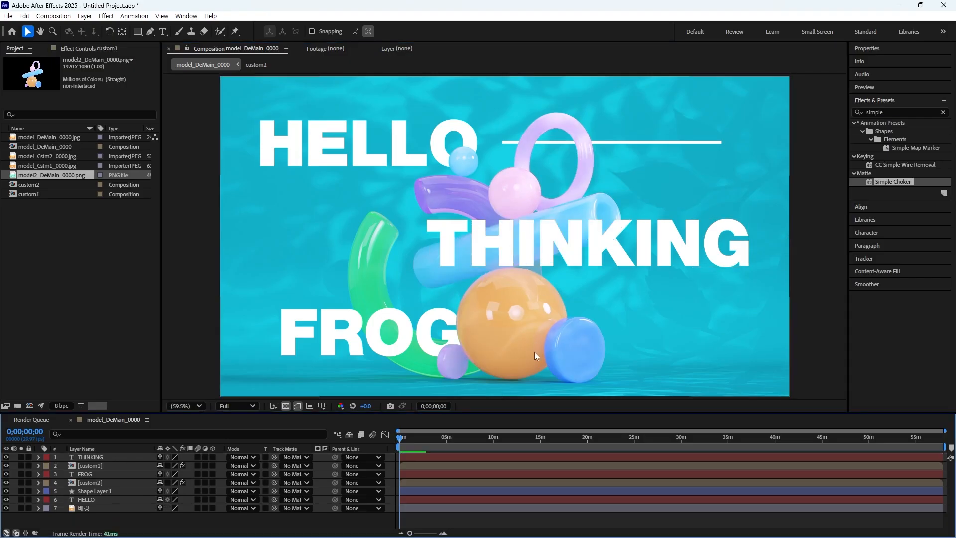